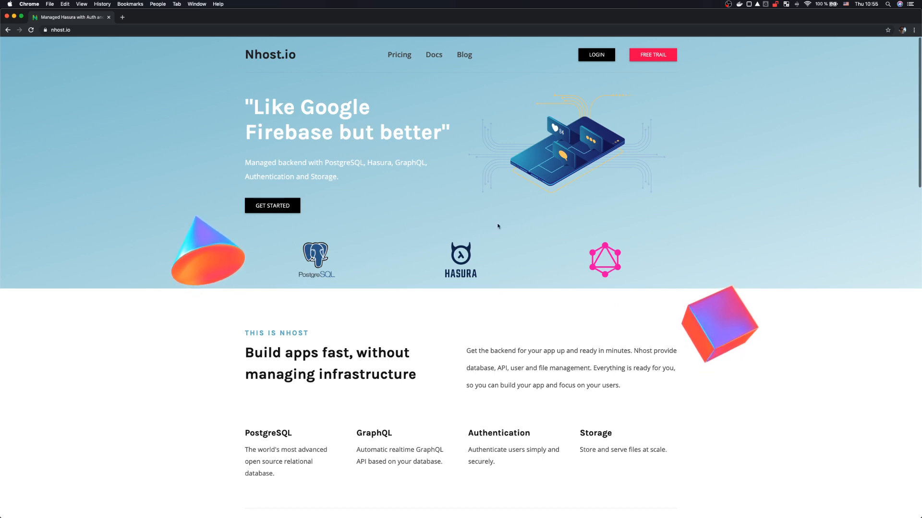
Step: Browse the Nhost landing page, highlighting the Authentication and Storage features
scroll(544, 327, down, 2)
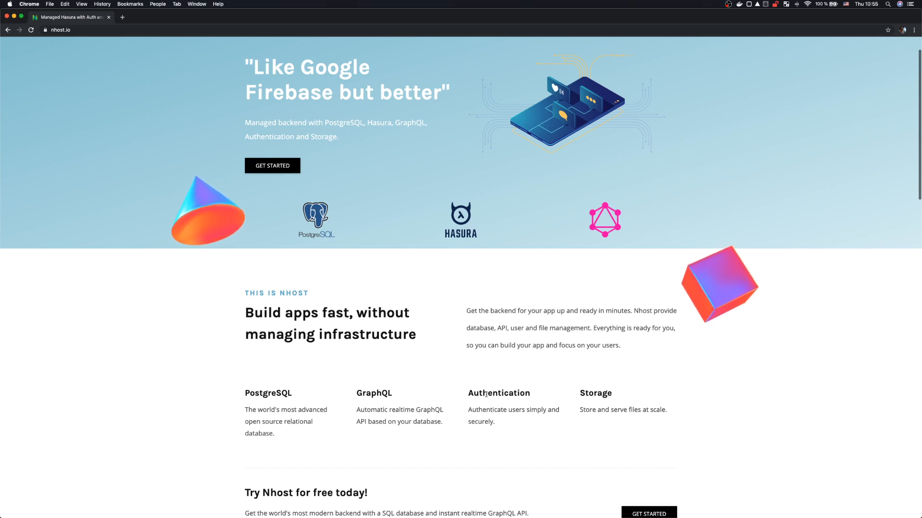
drag(466, 394, 522, 395)
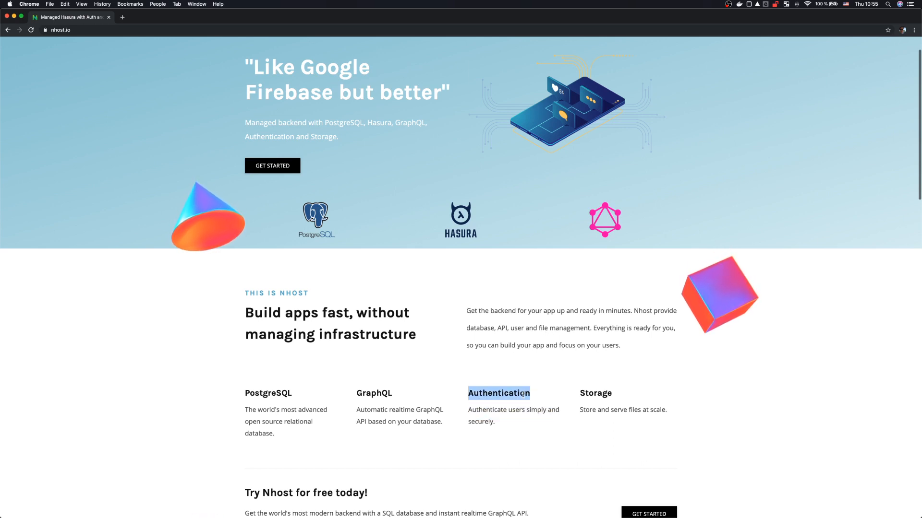
double_click(605, 391)
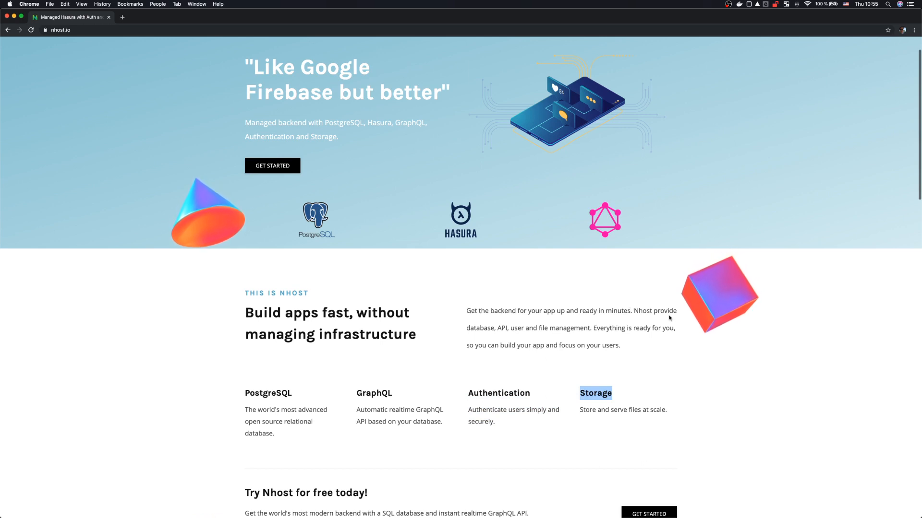
scroll(670, 317, up, 1)
scroll(670, 317, up, 2)
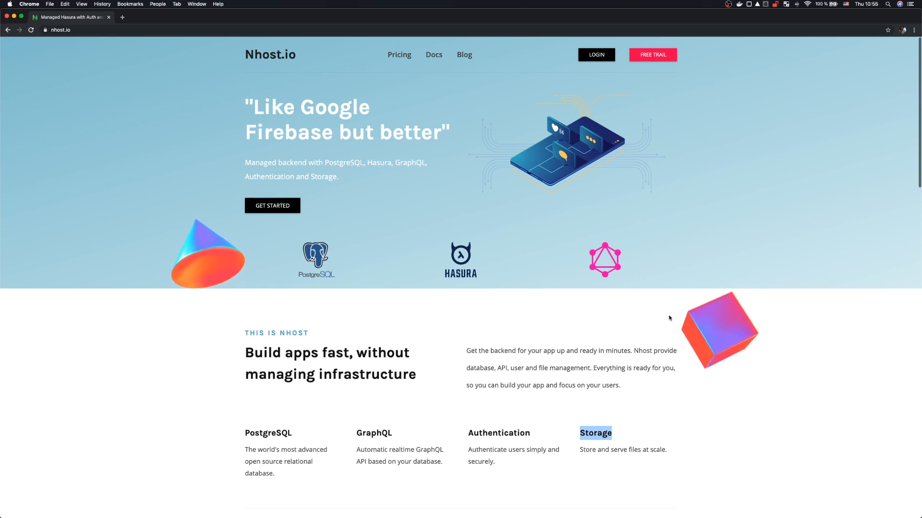
scroll(670, 317, down, 3)
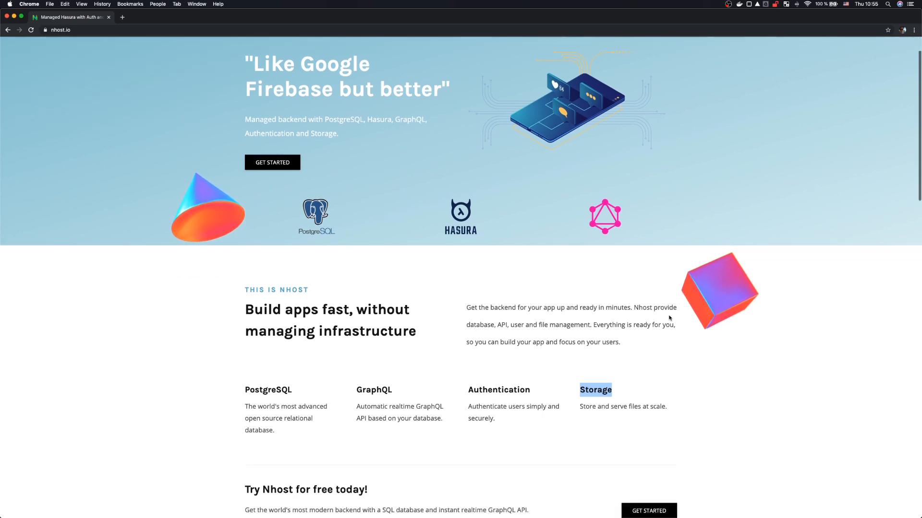
scroll(670, 318, up, 3)
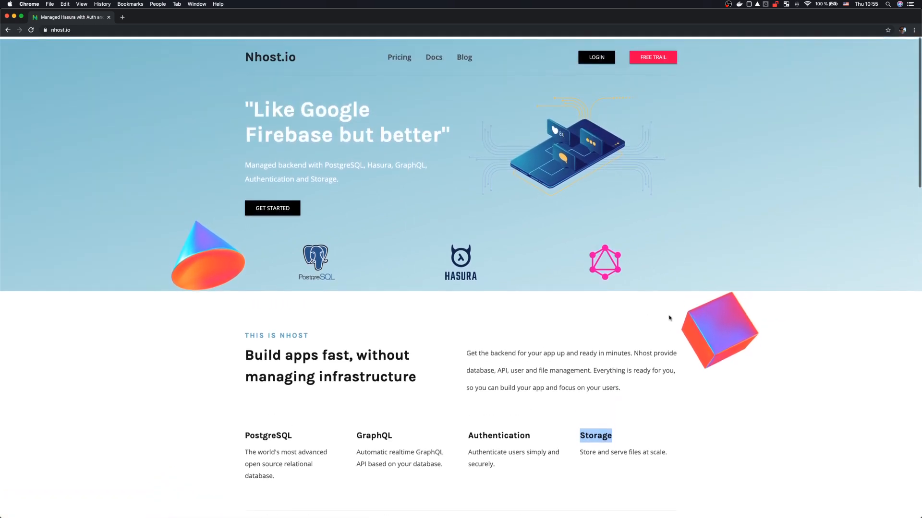
Step: Sign up with GitHub and create project nhost-video-tutorial in Amsterdam
click(285, 207)
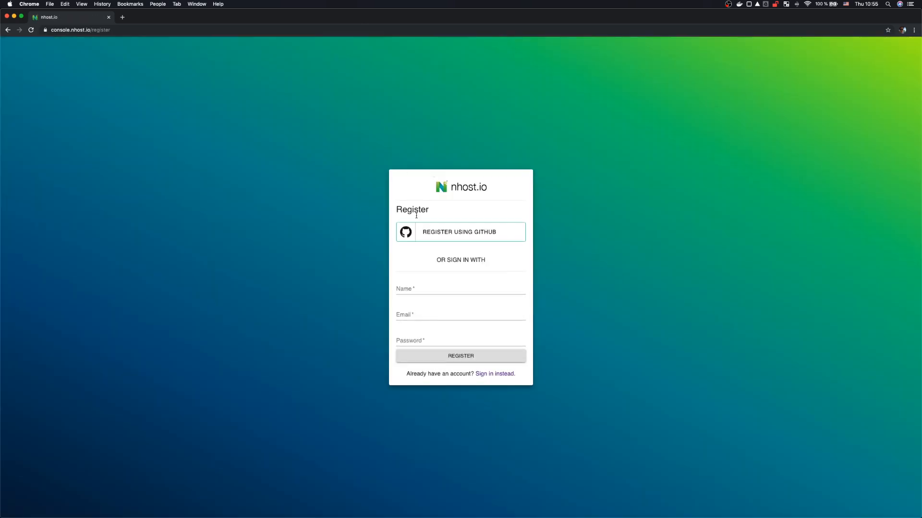
click(488, 233)
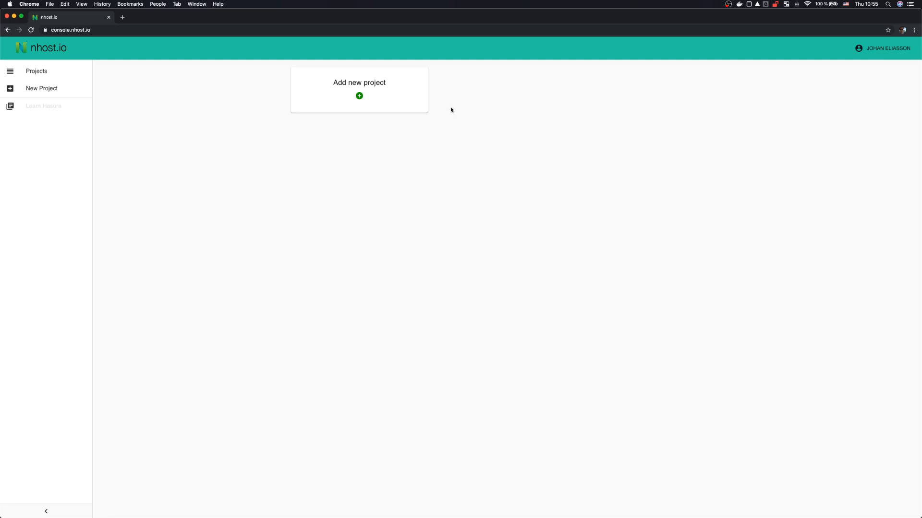
click(380, 92)
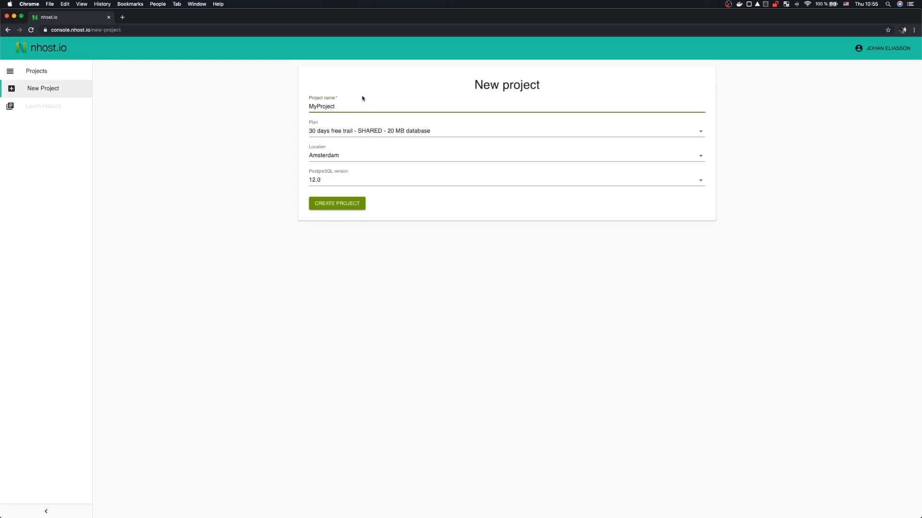
double_click(334, 107)
text(nhost-vidoe-)
text(de)
key(BackSpace)
key(BackSpace)
key(BackSpace)
key(BackSpace)
key(BackSpace)
key(BackSpace)
key(BackSpace)
key(BackSpace)
text(video-tutorial)
click(323, 155)
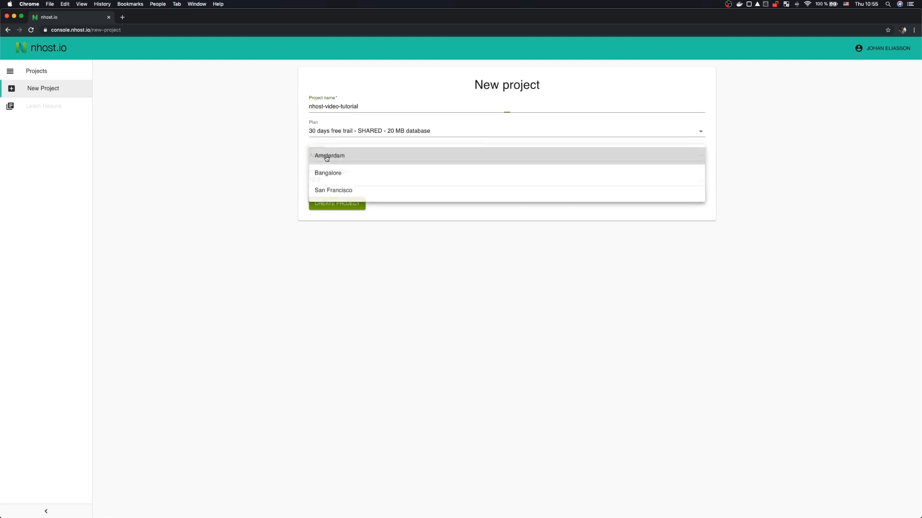
click(346, 159)
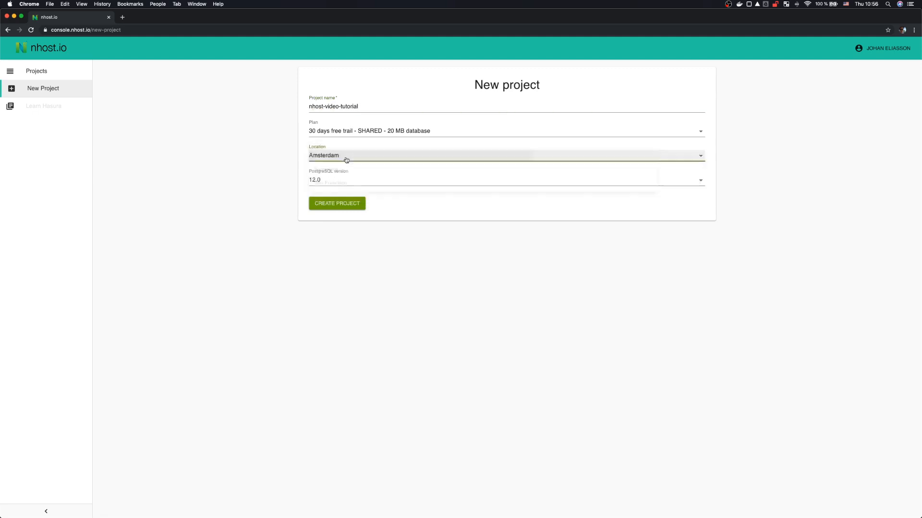
click(345, 209)
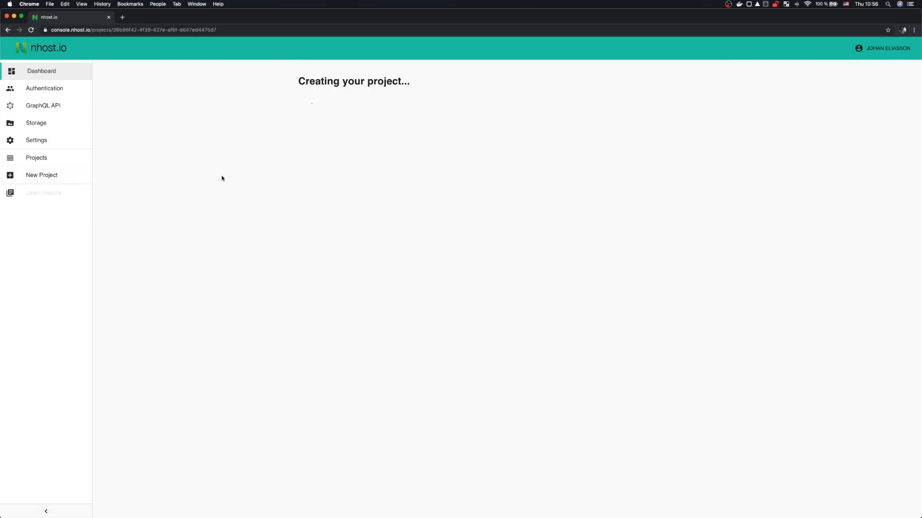
Step: Go to github.com/nhost in a new browser tab
key(super+t)
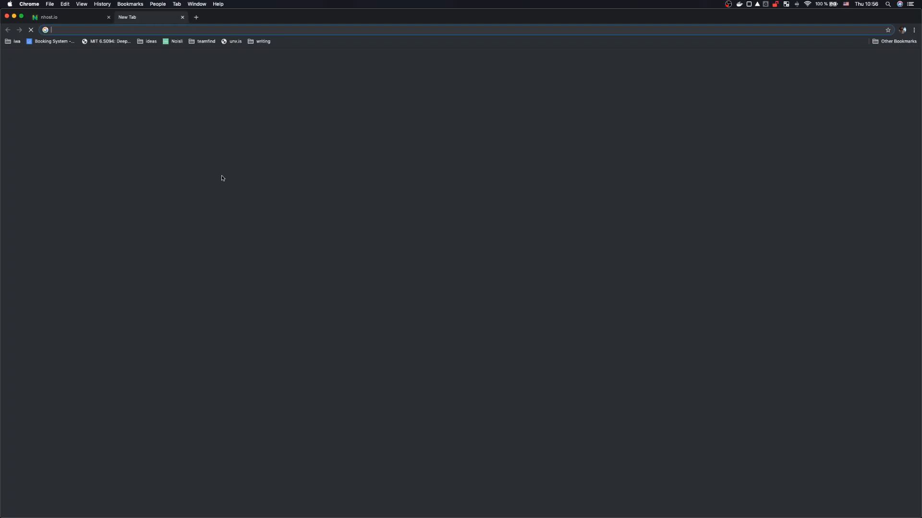
text(g)
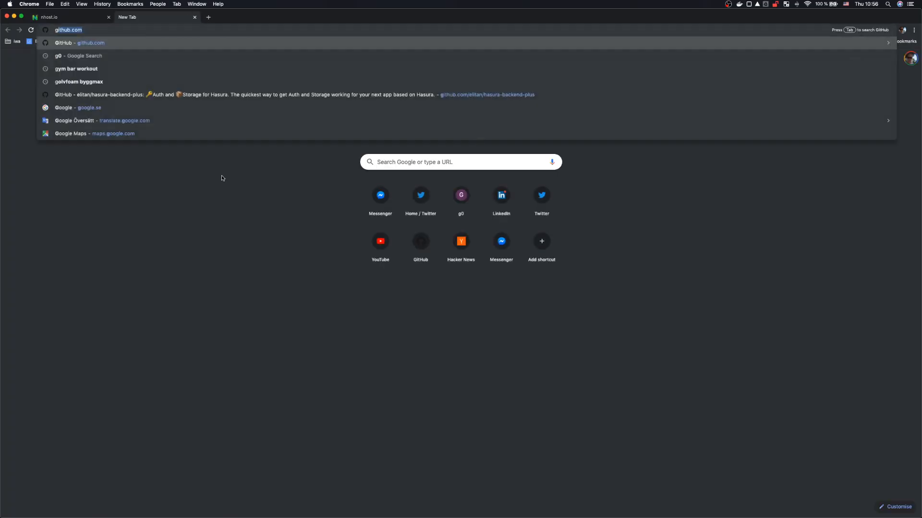
text(ithub.com/nhost)
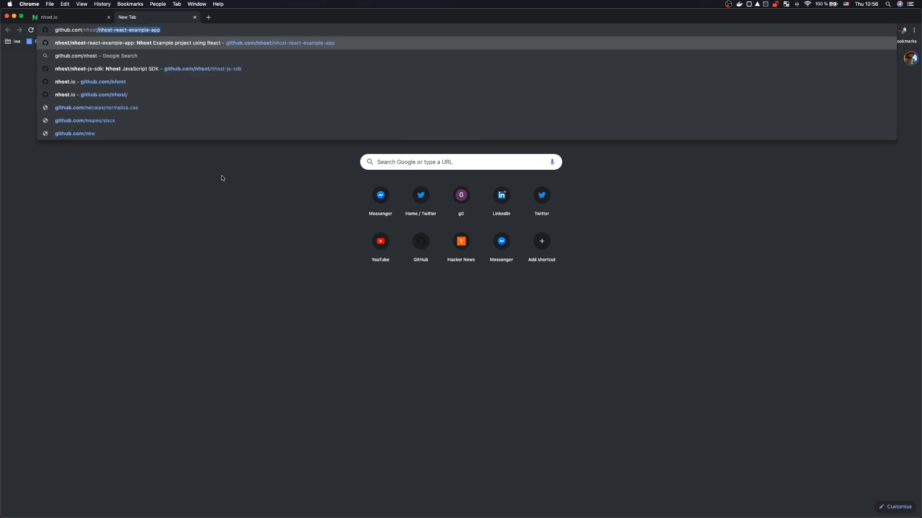
key(BackSpace)
key(Return)
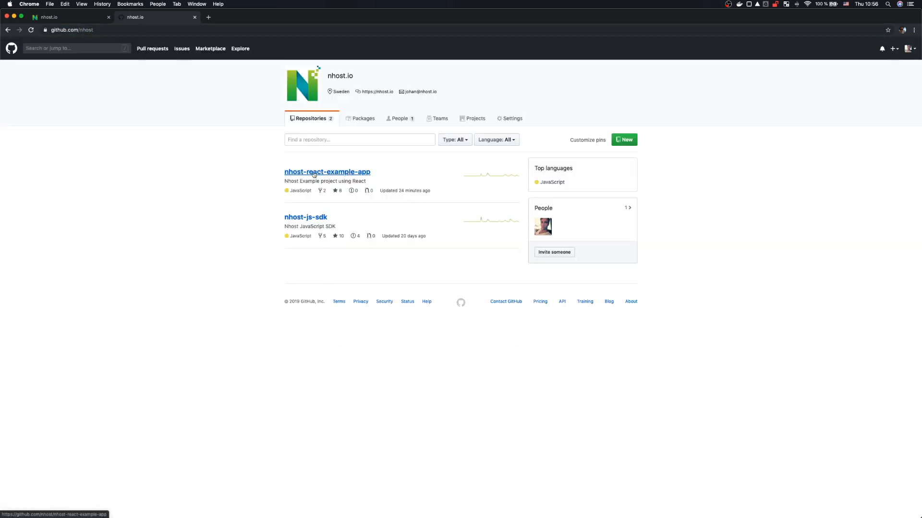
Step: Copy the nhost-react-example-app repository's SSH clone URL
click(356, 175)
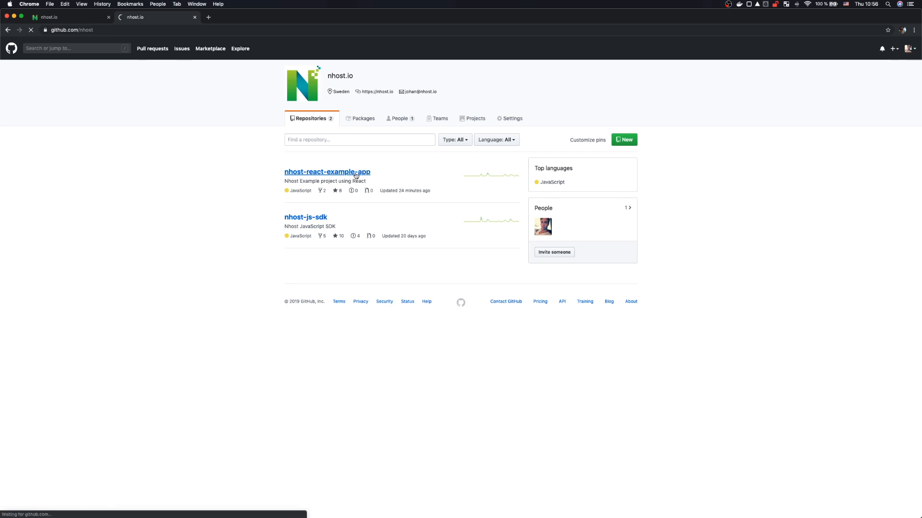
click(628, 162)
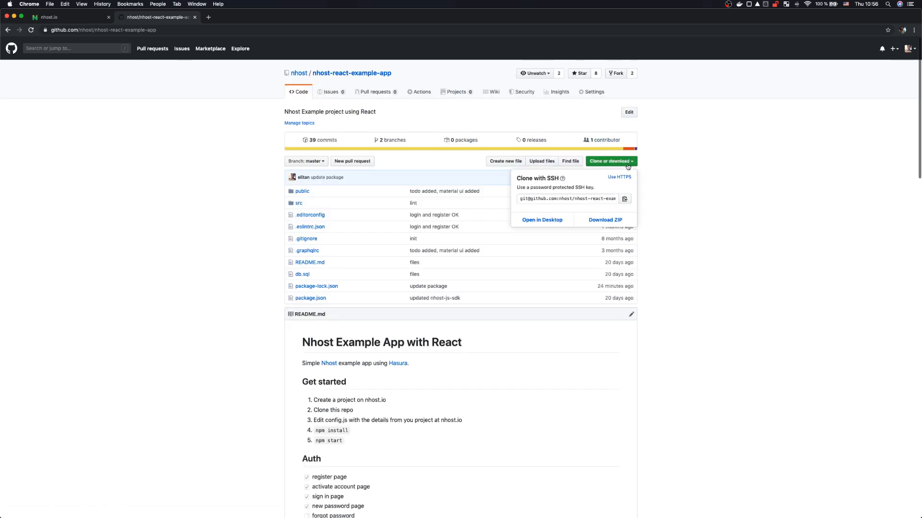
click(573, 198)
key(super+c)
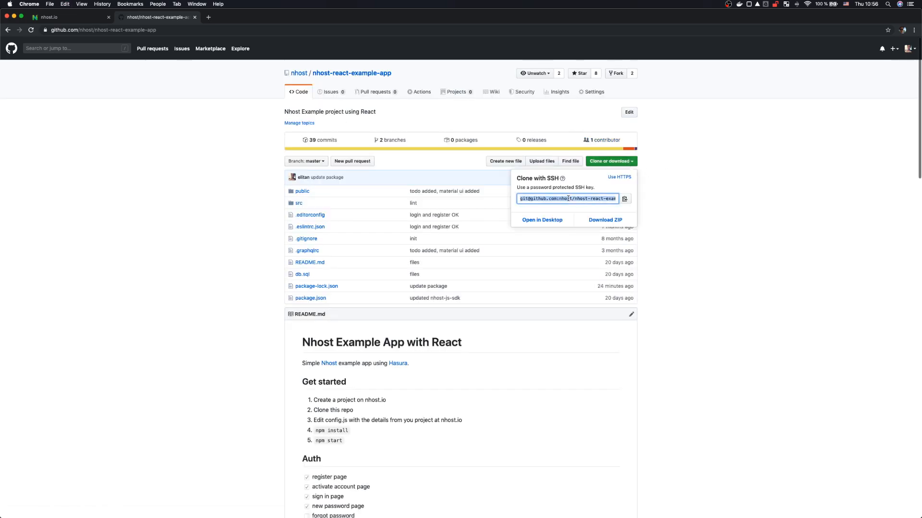
key(super+Tab)
key(super+Tab)
key(super+Tab)
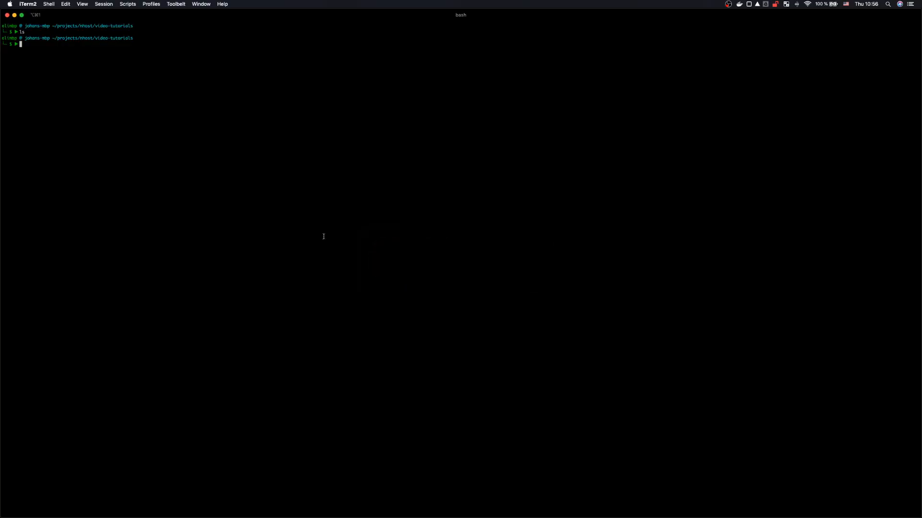
Step: Clone the repository with git clone and the pasted SSH URL, then run npm i
text(git clone)
key(super+v)
key(Return)
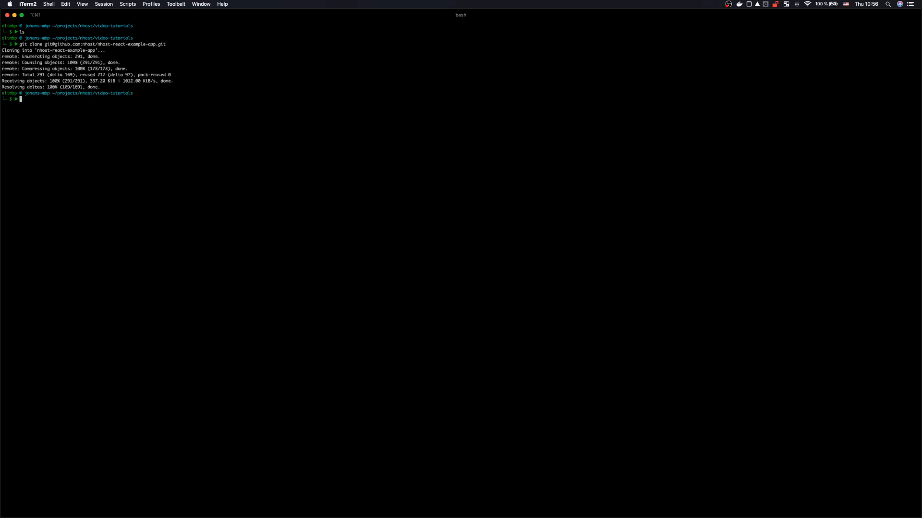
text(npm i)
key(Return)
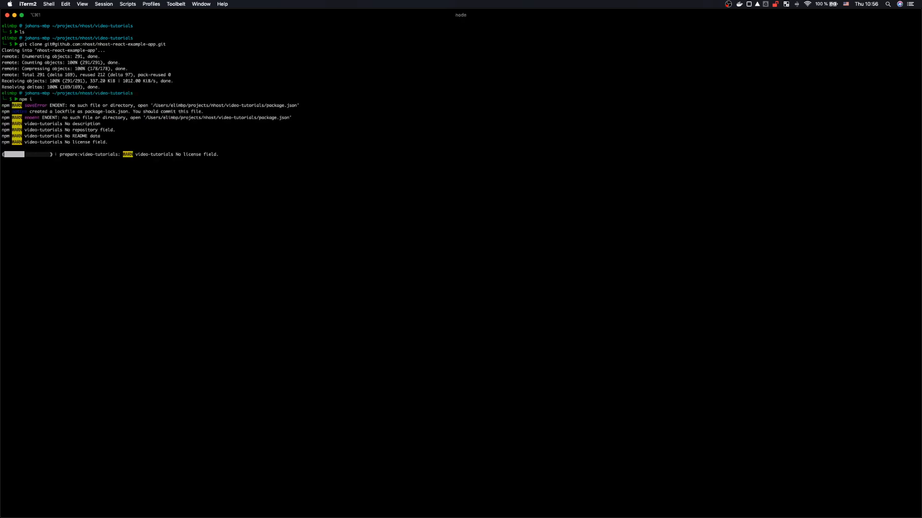
key(super+Tab)
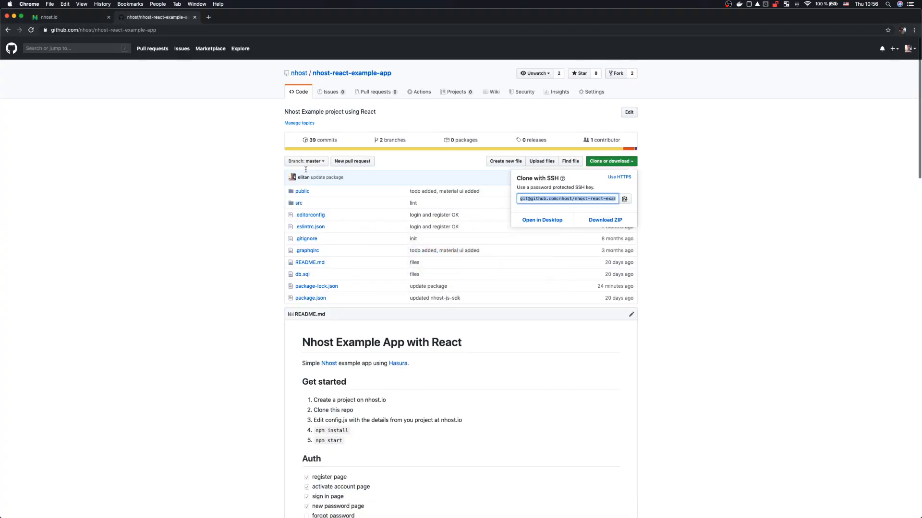
key(super+Tab)
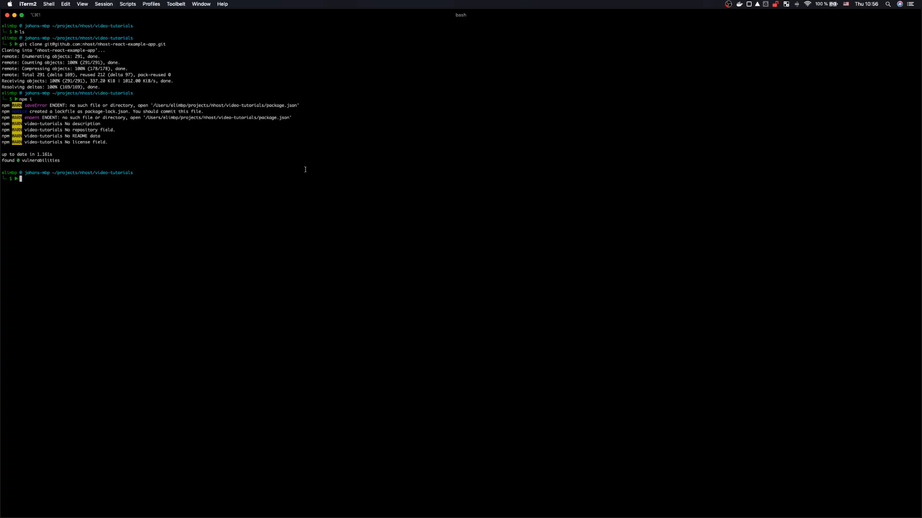
Step: Delete the stray package-lock.json, enter nhost-react-example-app/ and run npm i there
text(ls)
key(Return)
text(rm -rf package-lock.json)
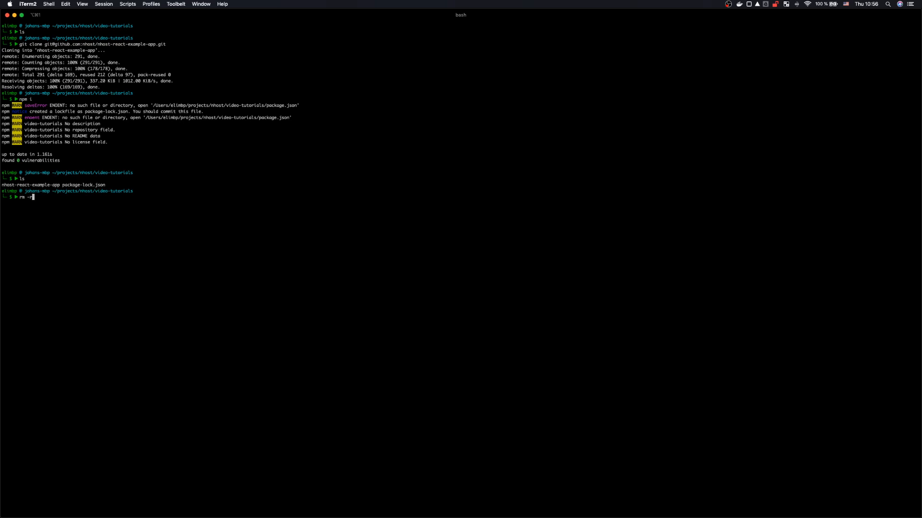
key(Return)
text(ls)
key(Return)
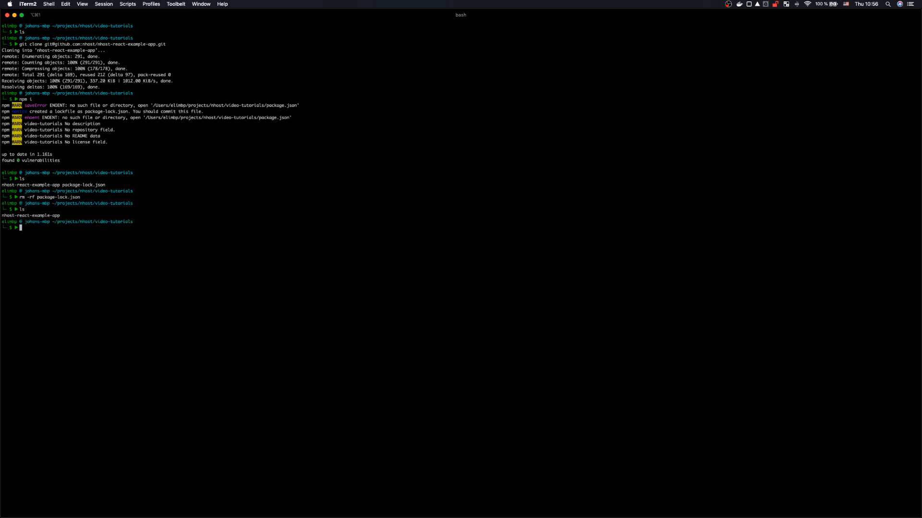
text(cd nhost-react-example-app/)
key(Return)
text(npm i)
key(Return)
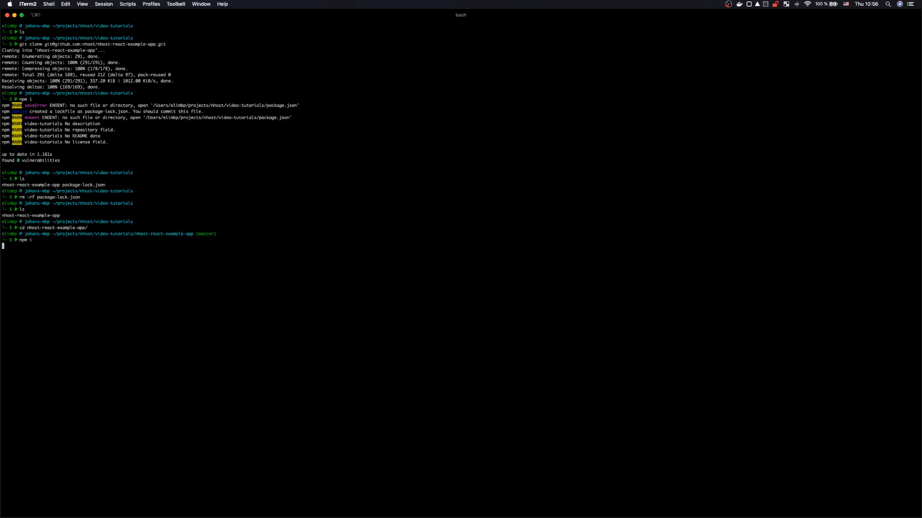
key(super+Tab)
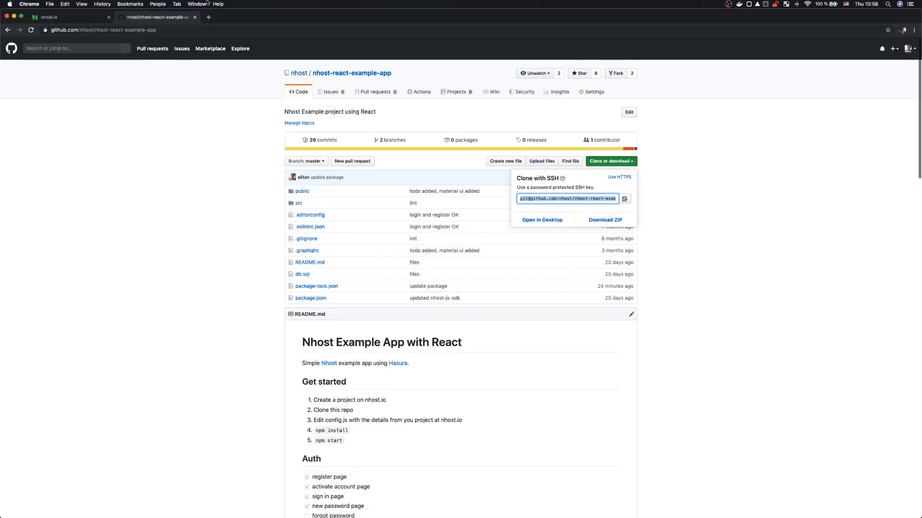
Step: Open the nhost-video-tutorial project's Hasura Console URL from the Nhost dashboard
click(62, 18)
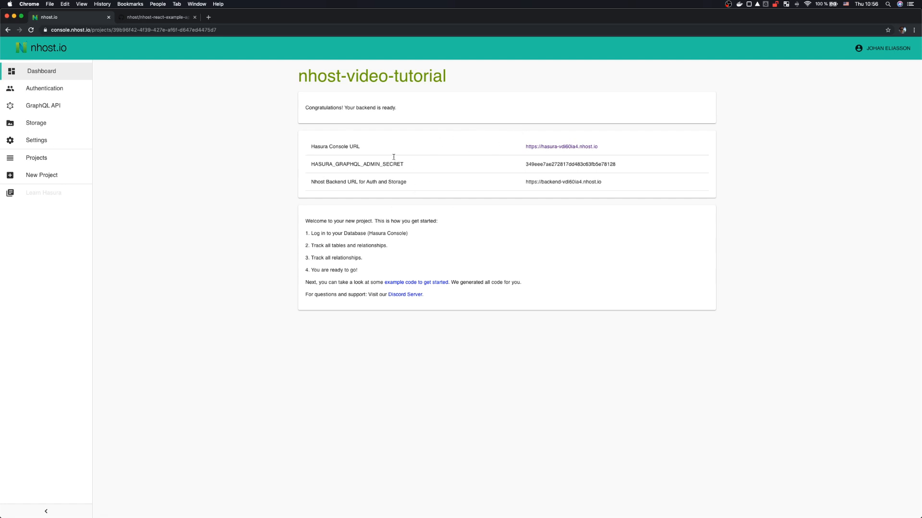
super+click(562, 147)
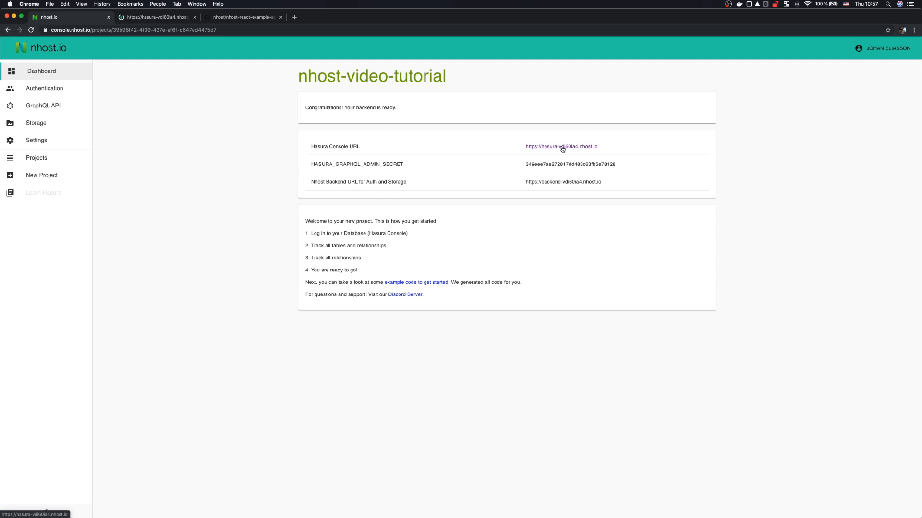
click(152, 18)
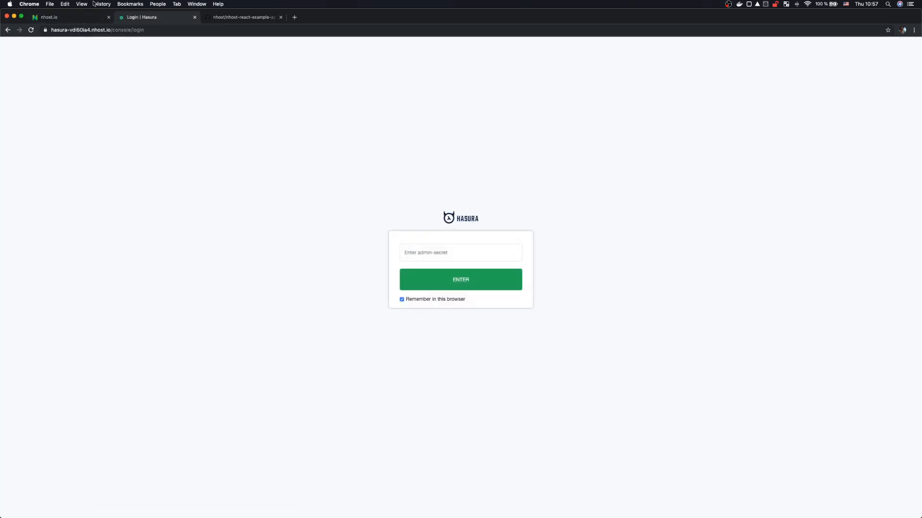
Step: Log in to Hasura Console with the admin secret copied from the Nhost dashboard
click(60, 20)
double_click(556, 164)
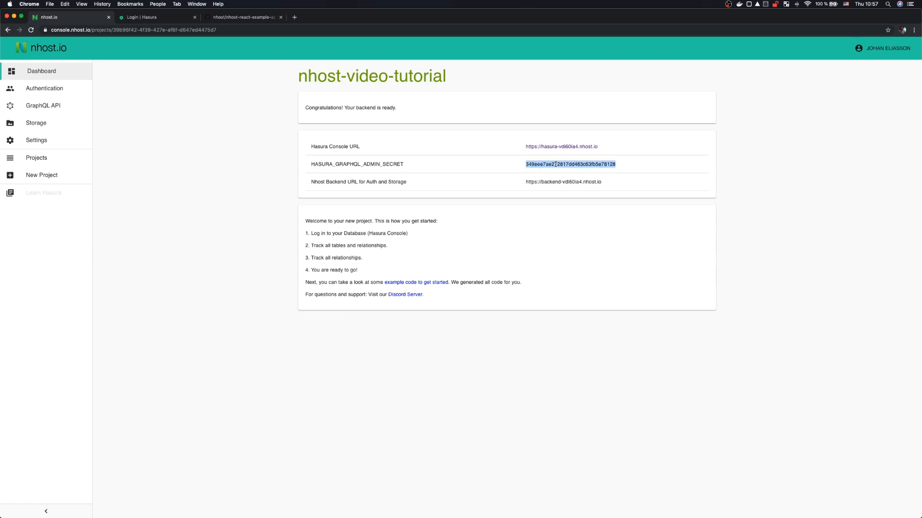
key(ctrl+Tab)
click(427, 254)
key(super+v)
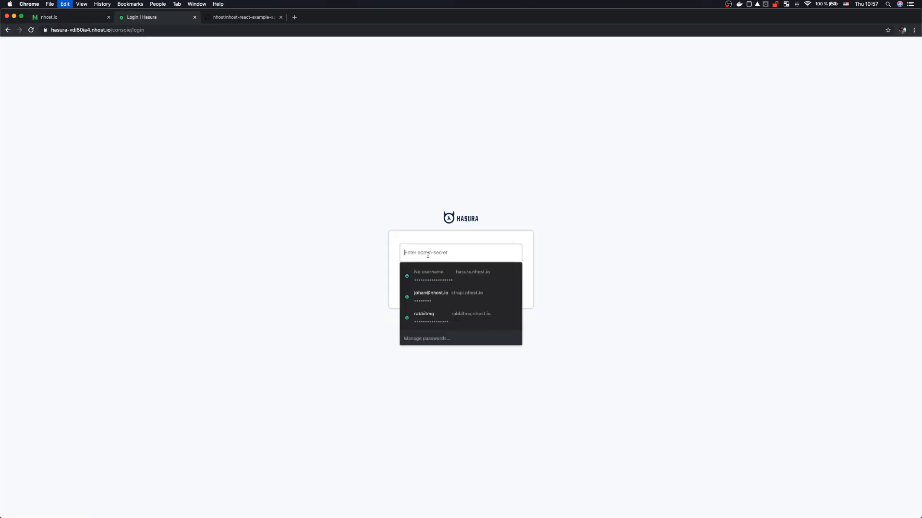
click(442, 280)
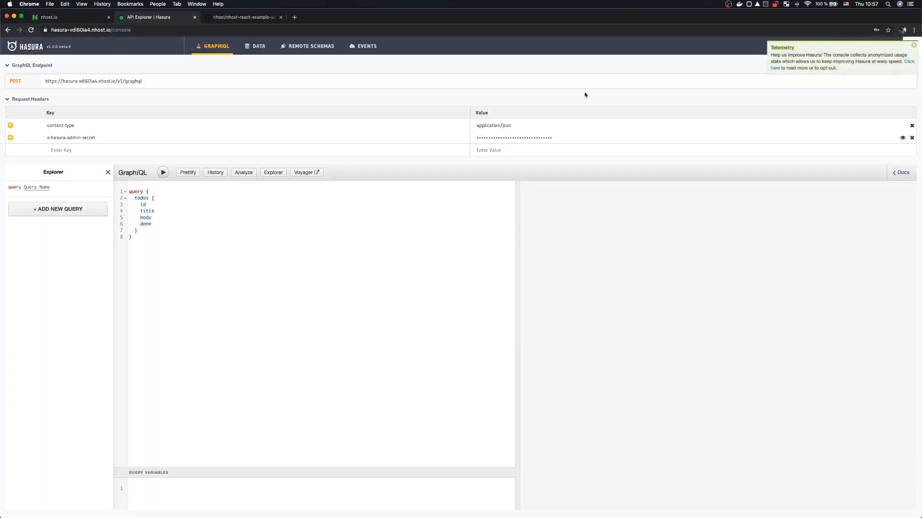
Step: Track all untracked tables and all foreign-key relationships in the DATA schema
click(255, 46)
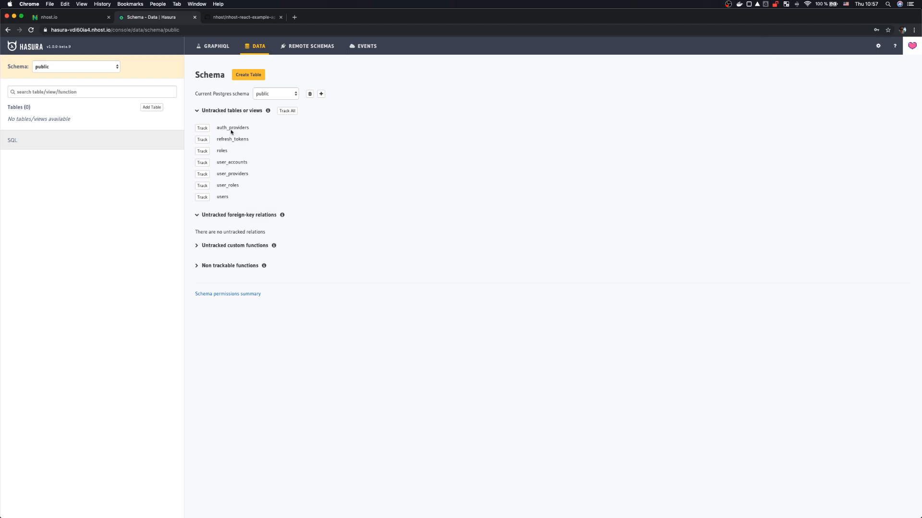
click(287, 111)
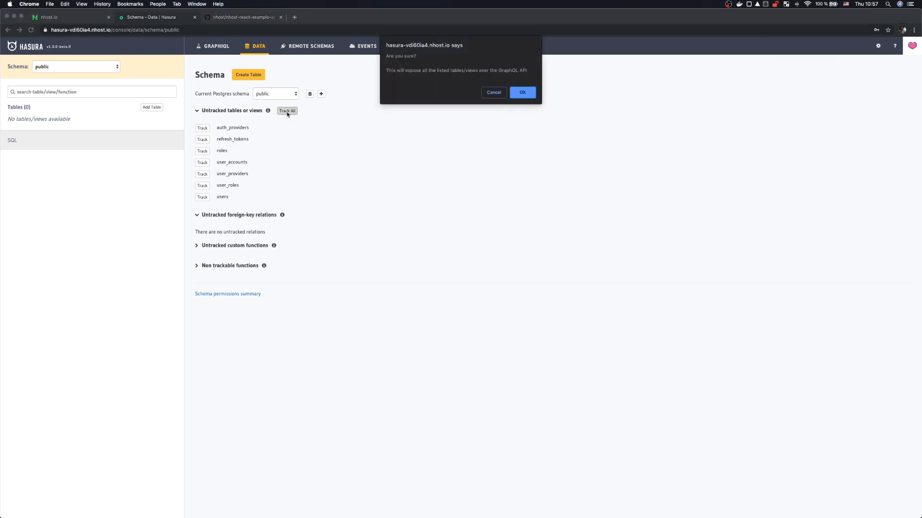
click(523, 93)
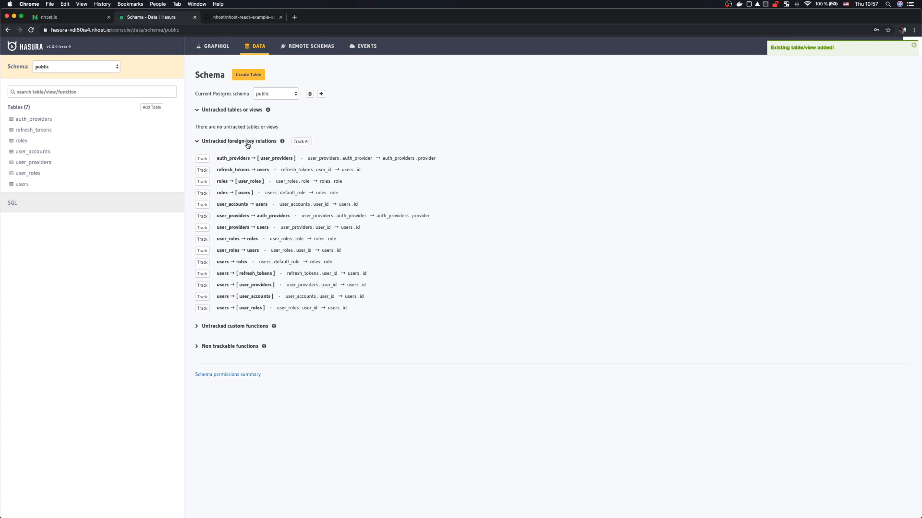
click(301, 142)
click(531, 94)
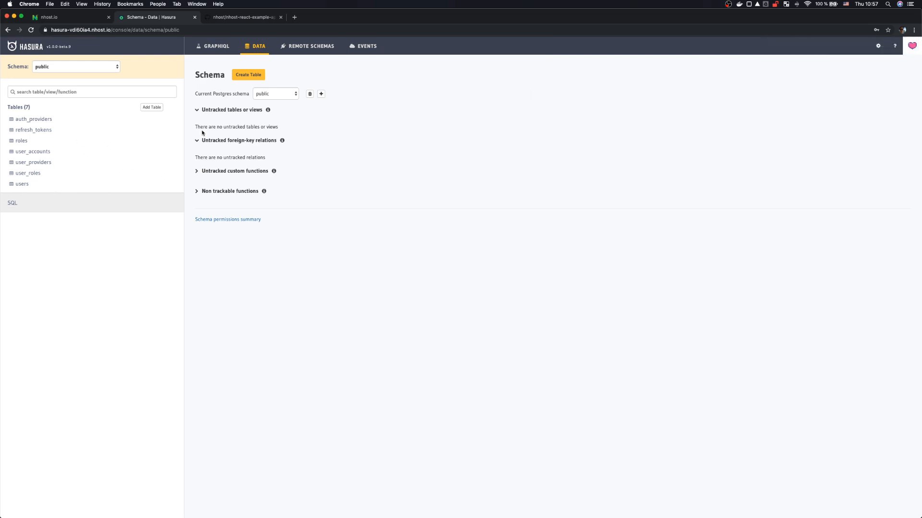
Step: Start the example app's dev server with npm start
key(super+Tab)
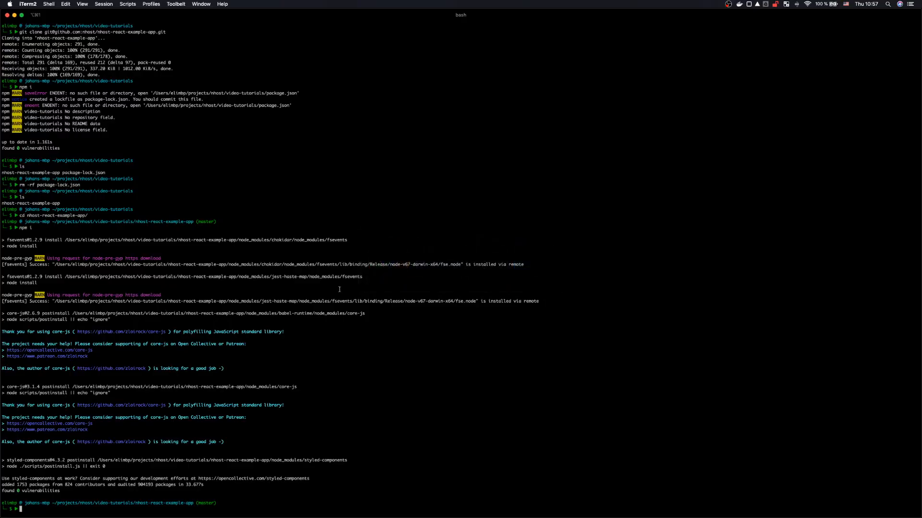
text(npm start)
key(Return)
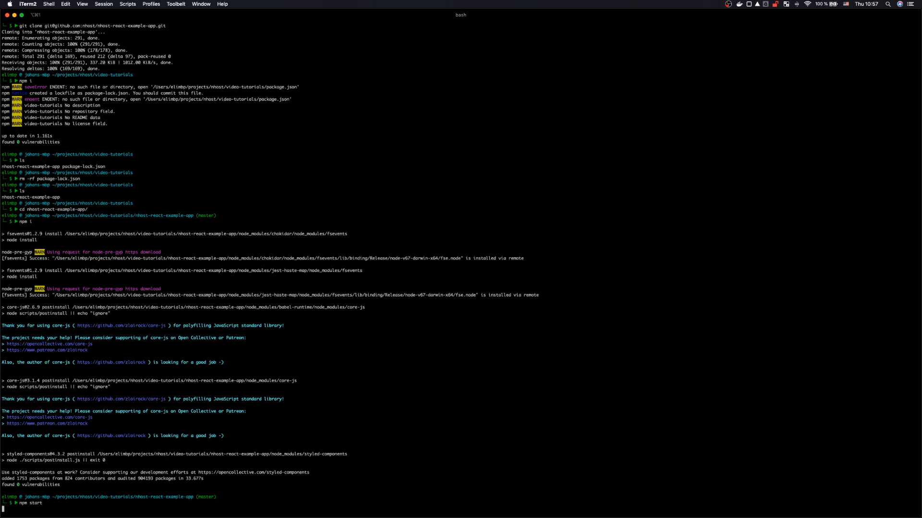
Step: Open the project folder in Atom with 'atom .' from a split terminal pane
key(super+d)
text(atom .)
key(Return)
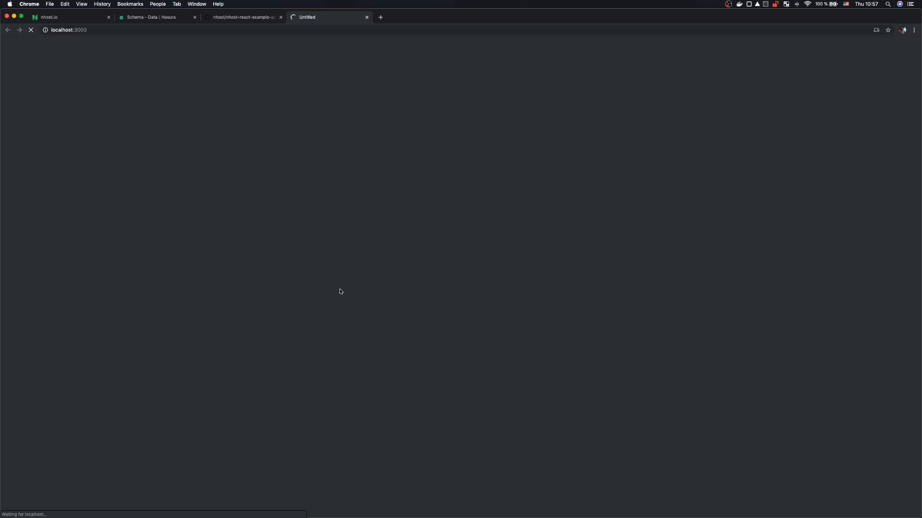
key(super+Tab)
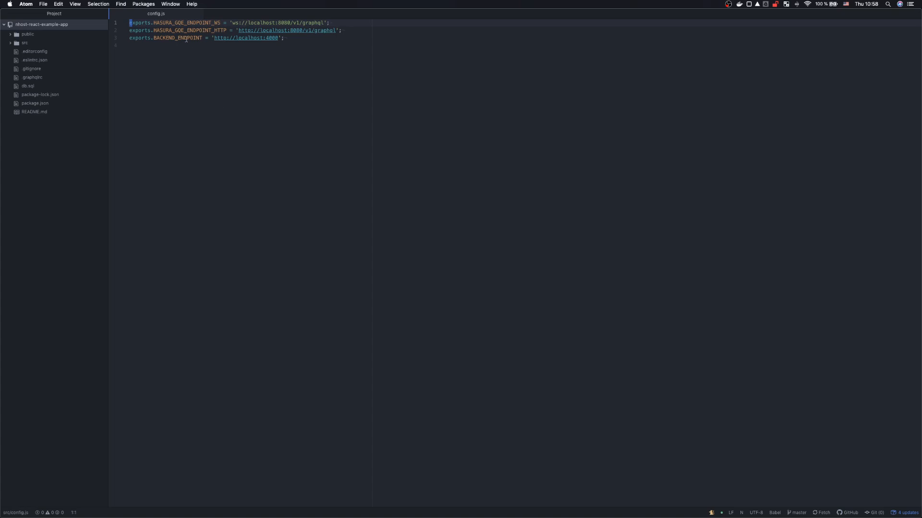
click(199, 16)
Step: In src/config.js, change line 1 to wss and replace localhost:8080 with the Hasura host
click(25, 43)
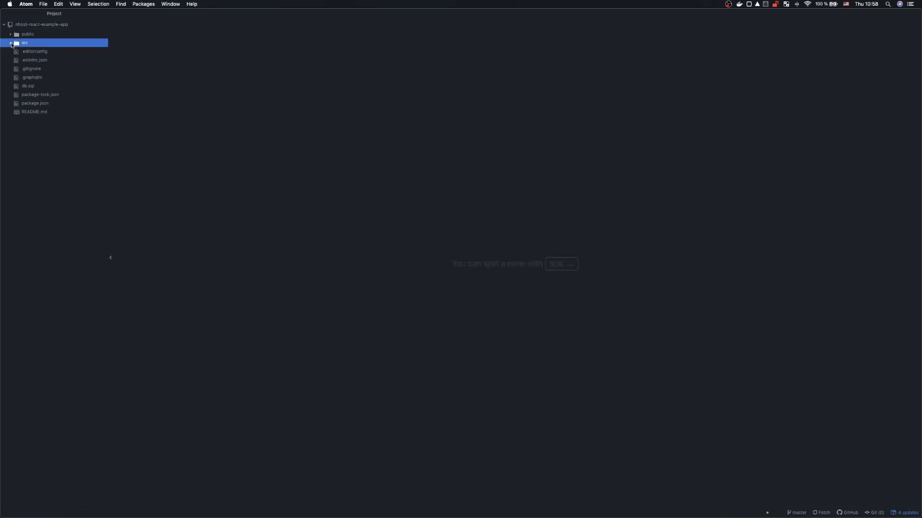
click(55, 113)
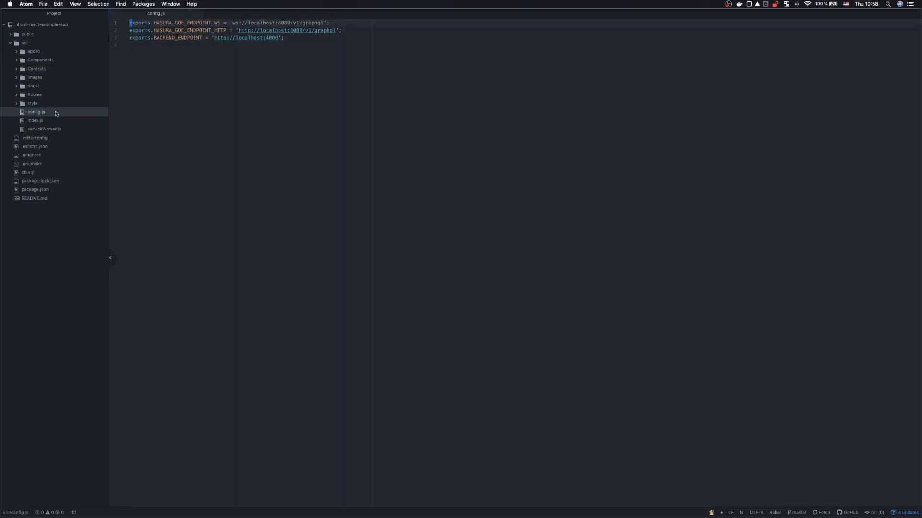
click(252, 37)
click(236, 22)
key(super+Tab)
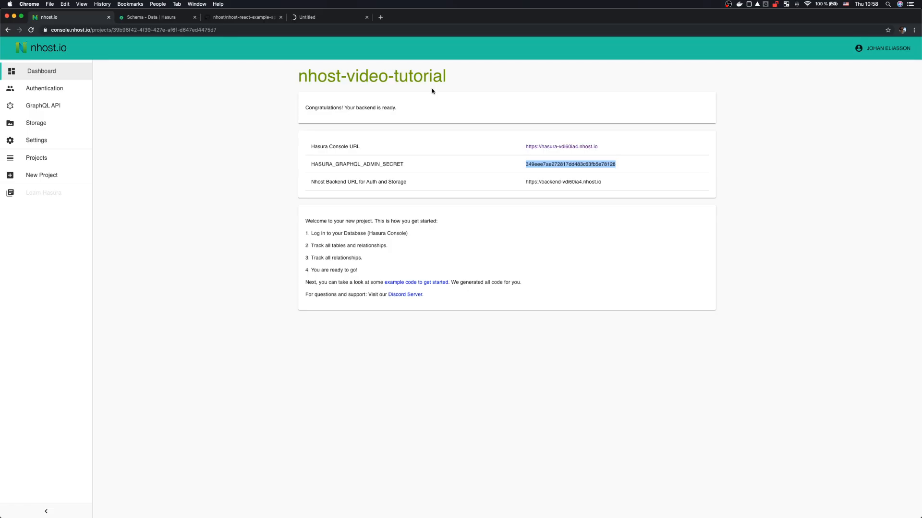
click(621, 149)
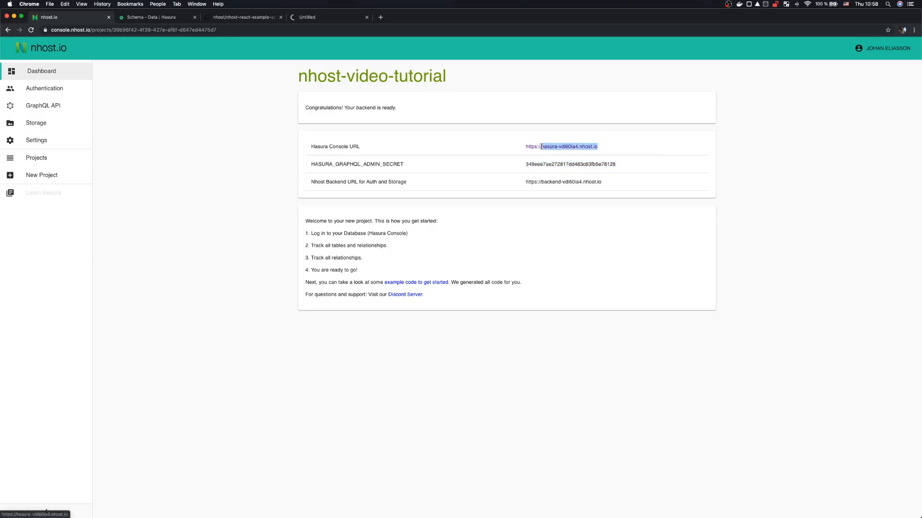
key(super+Tab)
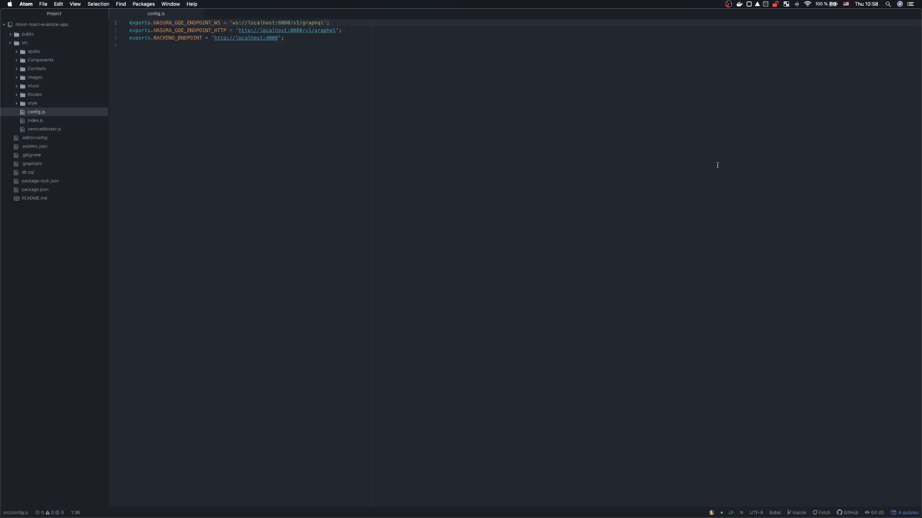
text(s)
key(Right)
key(Right)
key(Right)
key(Right)
key(alt+shift+Right)
key(alt+shift+Right)
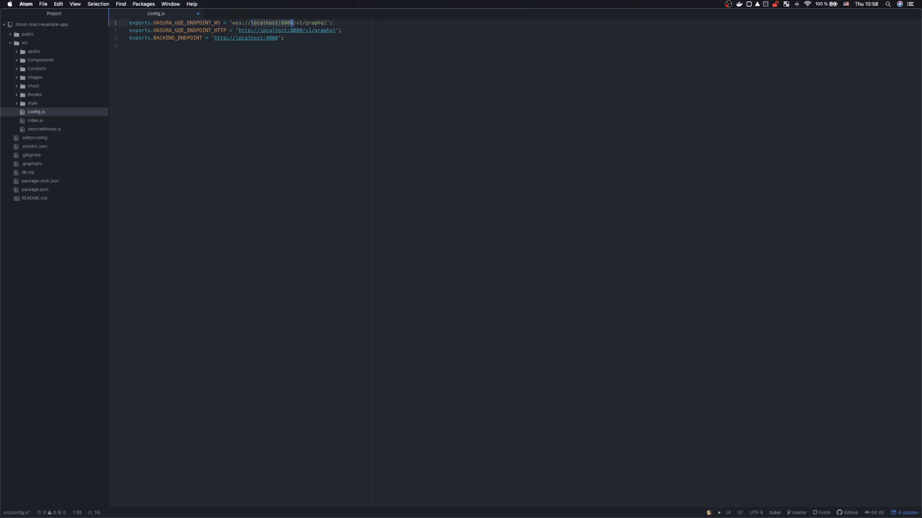
key(super+Tab)
key(super+Tab)
key(super+Tab)
key(super+Tab)
text(hasura-vdi60ia4.nhost.io)
Step: Change line 2 to https with the Hasura host instead of localhost:8080
key(Down)
key(alt+Left)
key(alt+Left)
key(alt+Left)
key(alt+Left)
key(alt+Left)
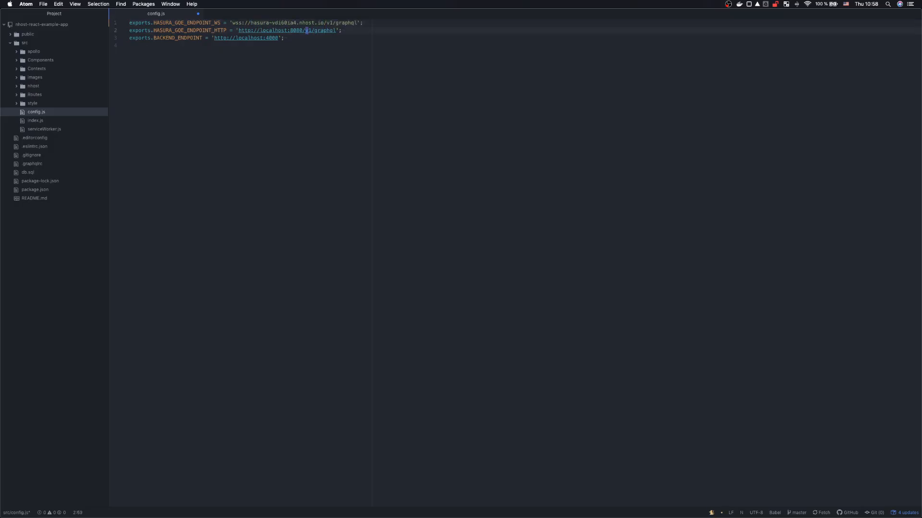
text(s)
key(Right)
key(Right)
key(Right)
key(shift+alt+Right)
key(shift+Right)
key(shift+Right)
key(shift+Right)
key(shift+Right)
key(shift+Right)
key(super+Tab)
key(super+Tab)
text(hasura-vdi60ia4.nhost.io)
Step: Set line 3 to https with the dashboard's backend host replacing localhost:4000, then save
key(Down)
key(alt+Left)
key(alt+Left)
key(Right)
text(s)
key(Right)
key(Right)
key(Right)
key(shift+alt+Right)
key(BackSpace)
key(shift+alt+Right)
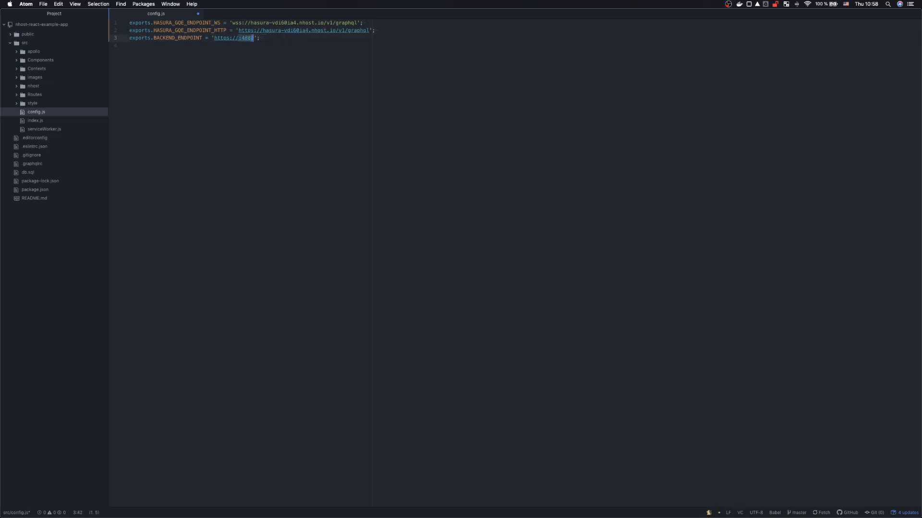
key(BackSpace)
key(super+Tab)
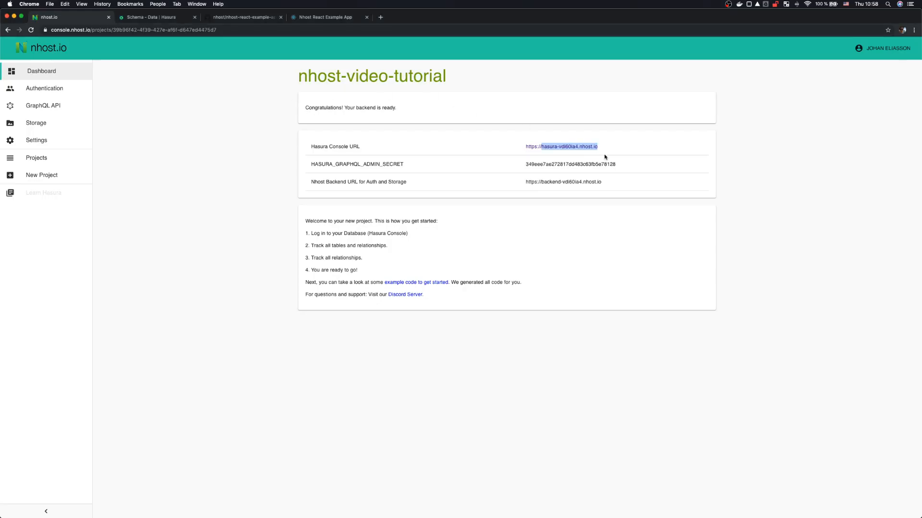
drag(609, 183, 541, 182)
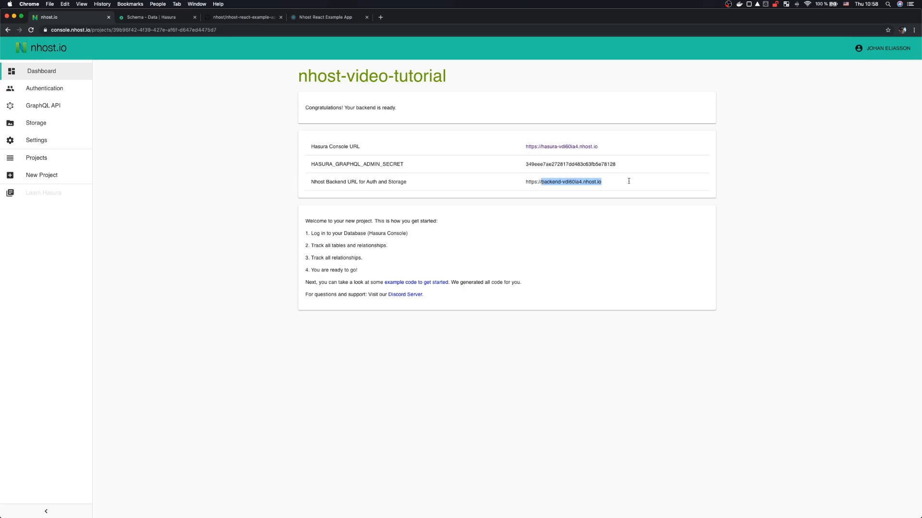
key(super+c)
key(super+Tab)
key(super+v)
key(super+s)
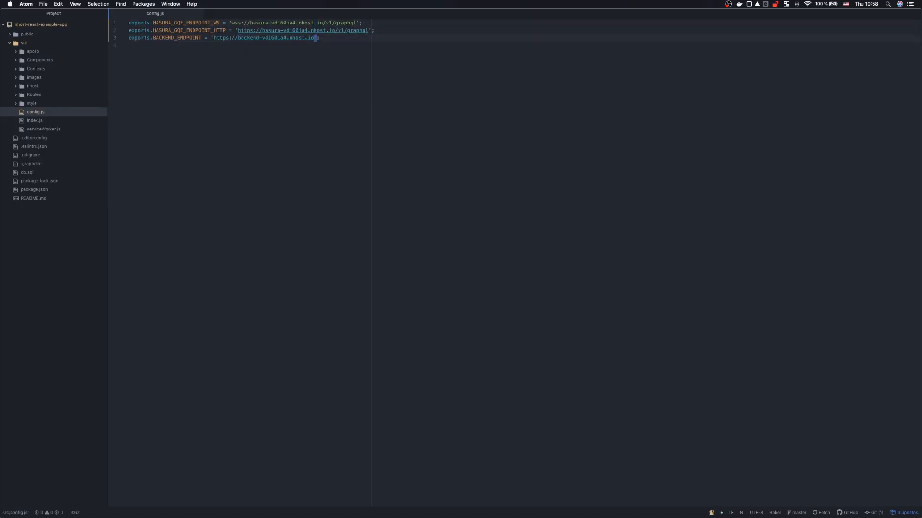
Step: Review the wss/https schemes on the three endpoint lines, then bring up the running app
key(k)
key(k)
key(j)
key(j)
key(k)
key(k)
key(b)
key(b)
key(b)
key(b)
key(b)
key(b)
key(b)
key(l)
key(j)
key(l)
key(l)
key(l)
key(l)
key(j)
key(h)
key(h)
key(h)
key(h)
key(cmd+Tab)
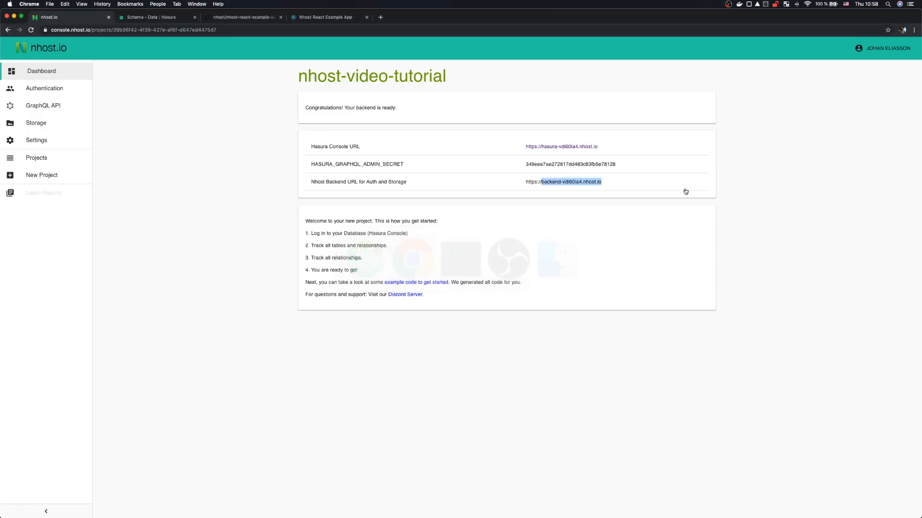
key(super+4)
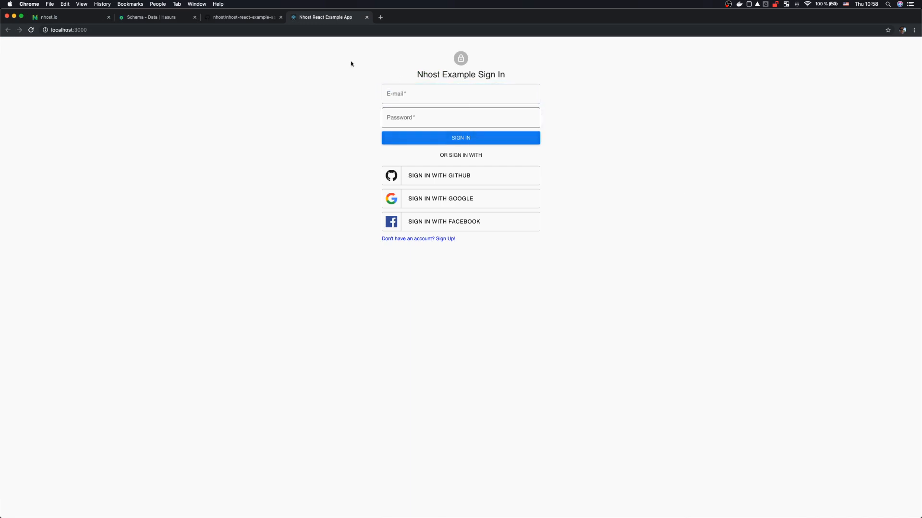
Step: Reload the example app and check the empty users and user_accounts tables in Hasura
click(310, 30)
key(Return)
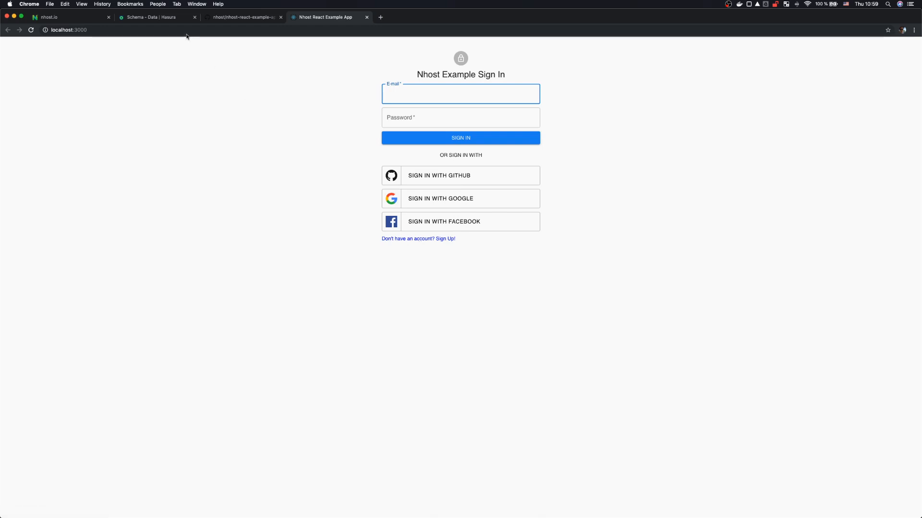
click(157, 19)
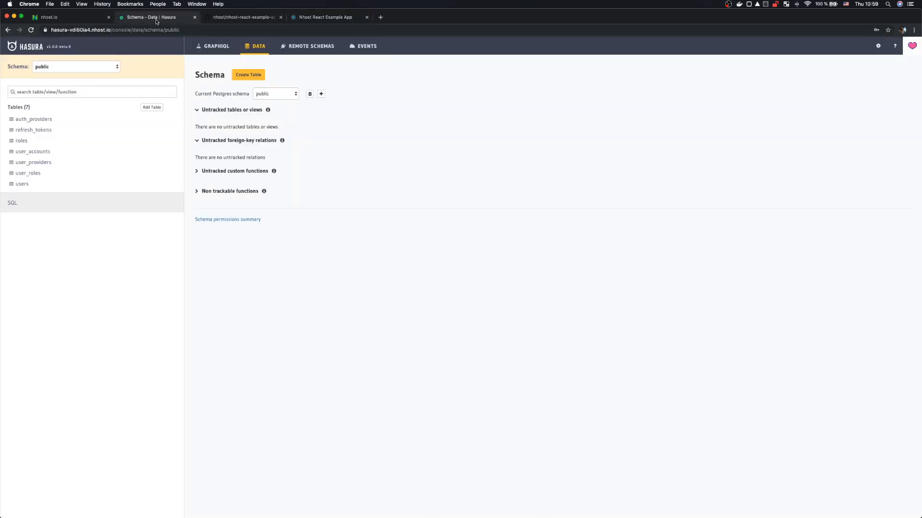
click(24, 184)
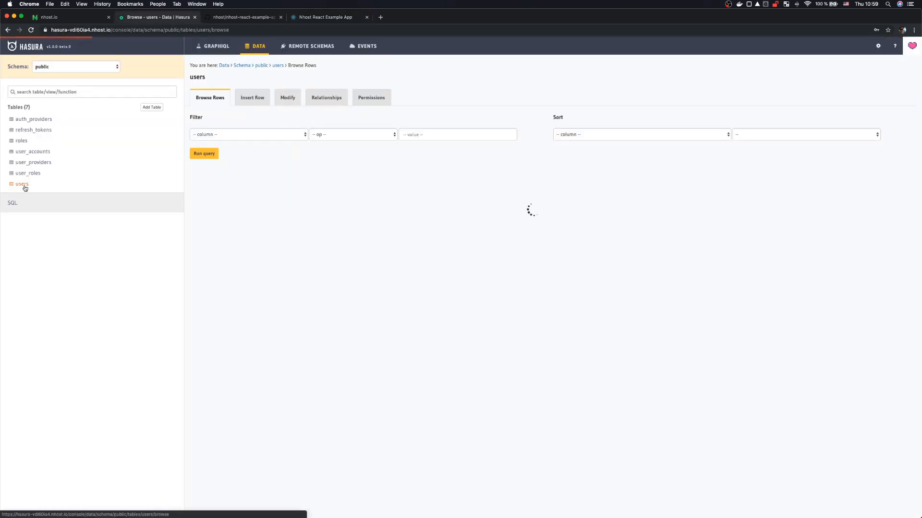
click(38, 153)
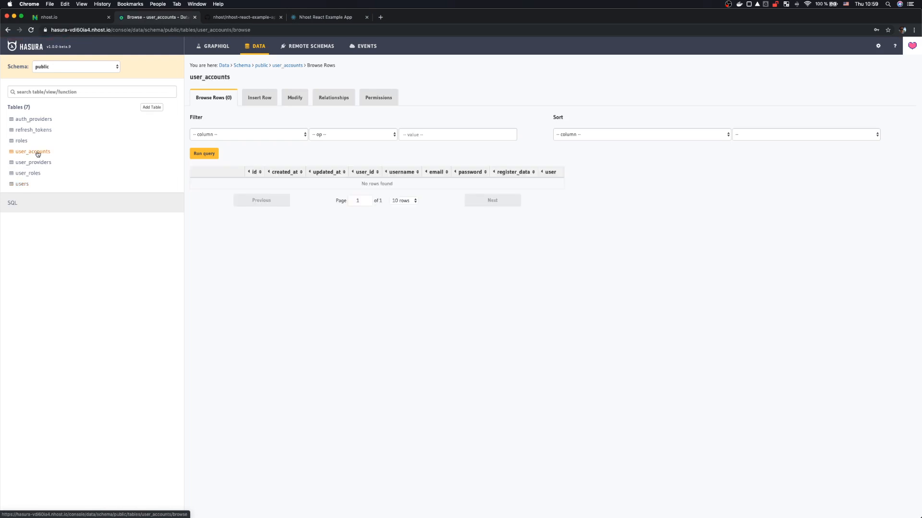
click(23, 184)
click(323, 20)
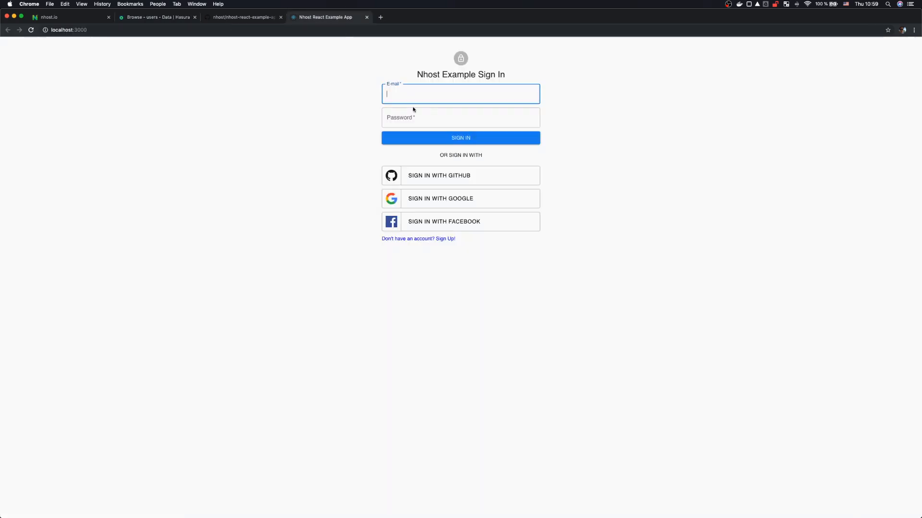
Step: Fill in the sign-up form with the user's first name, last name, e-mail and password, and submit
click(418, 240)
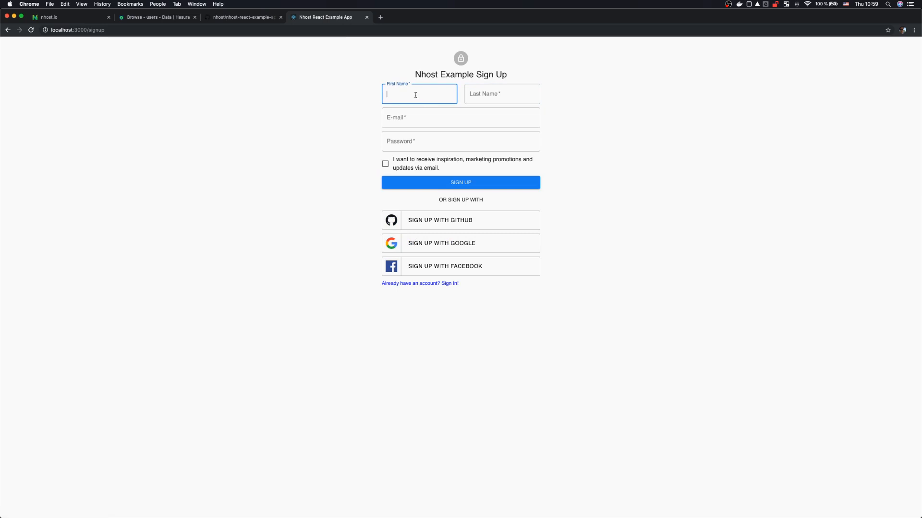
key(Tab)
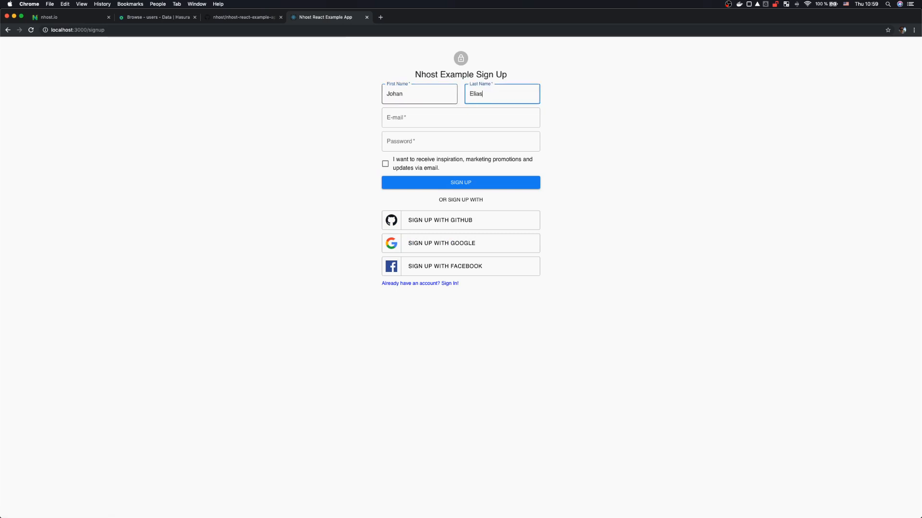
key(Tab)
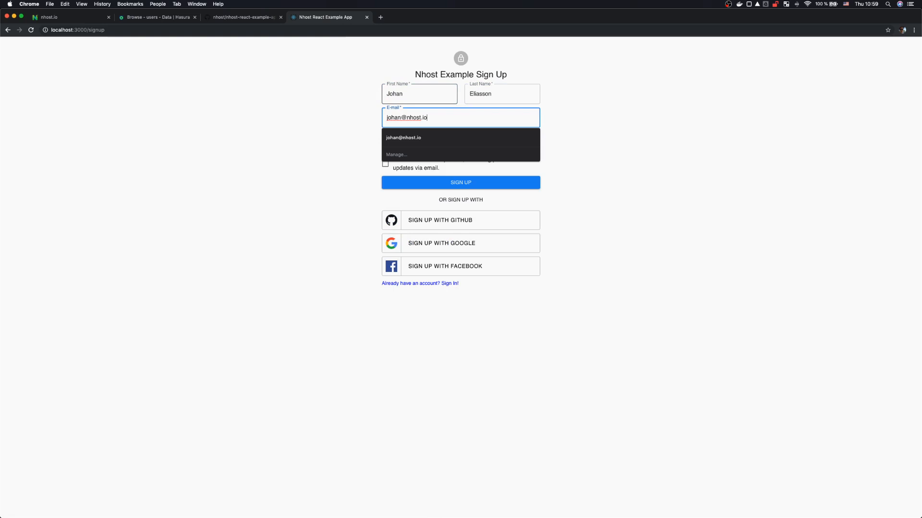
key(Tab)
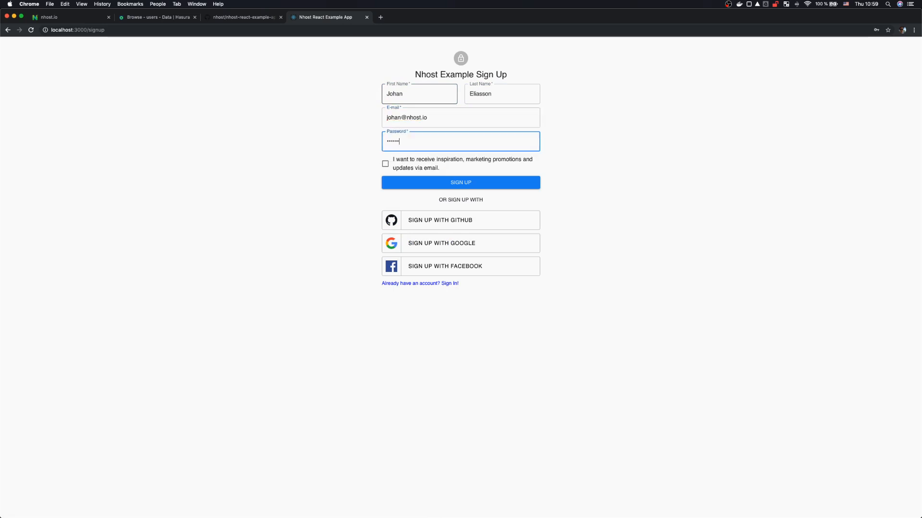
click(468, 188)
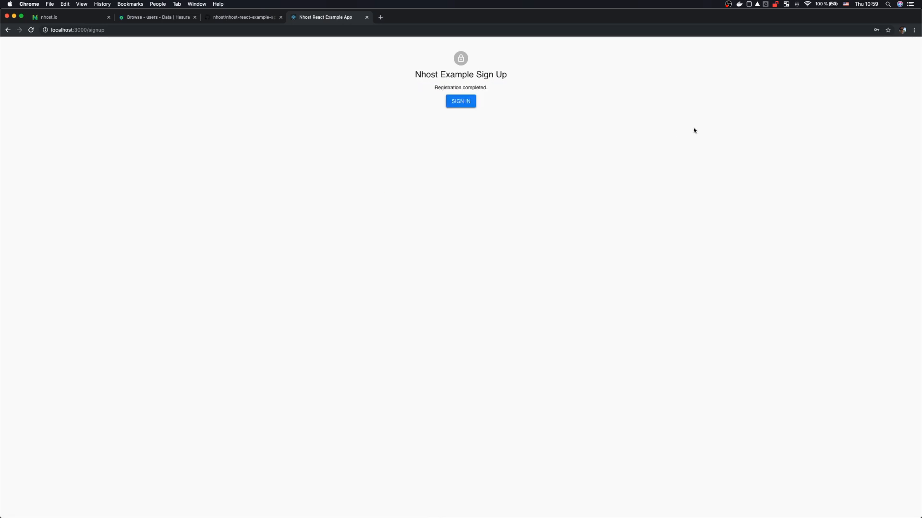
Step: Refresh the users table in Hasura to show the newly registered user's row
click(166, 18)
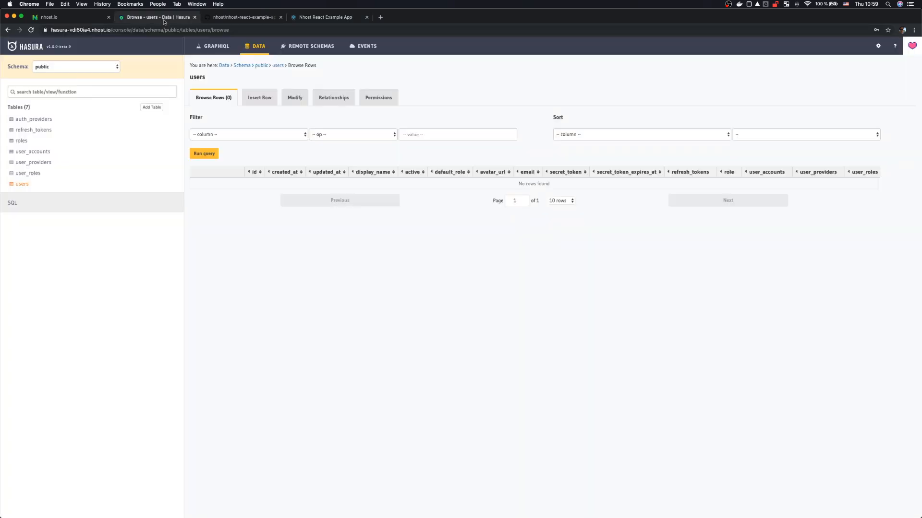
click(207, 156)
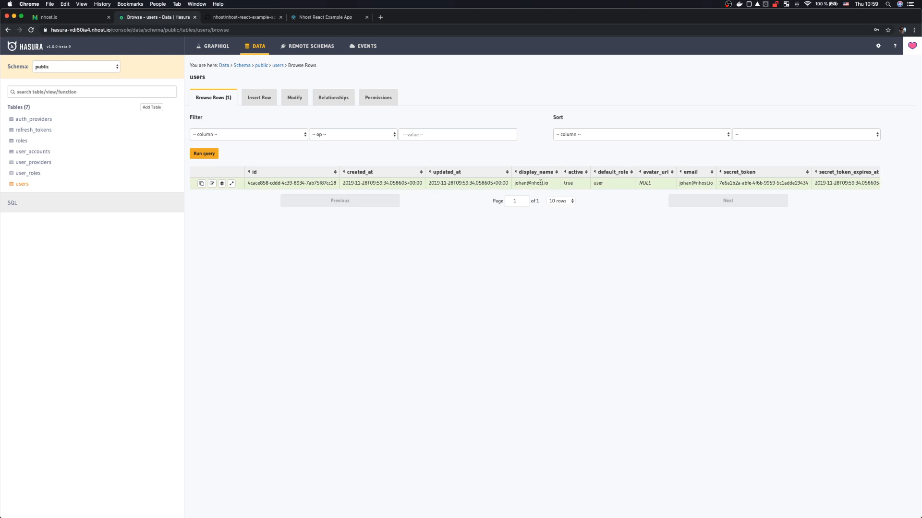
scroll(544, 183, right, 3)
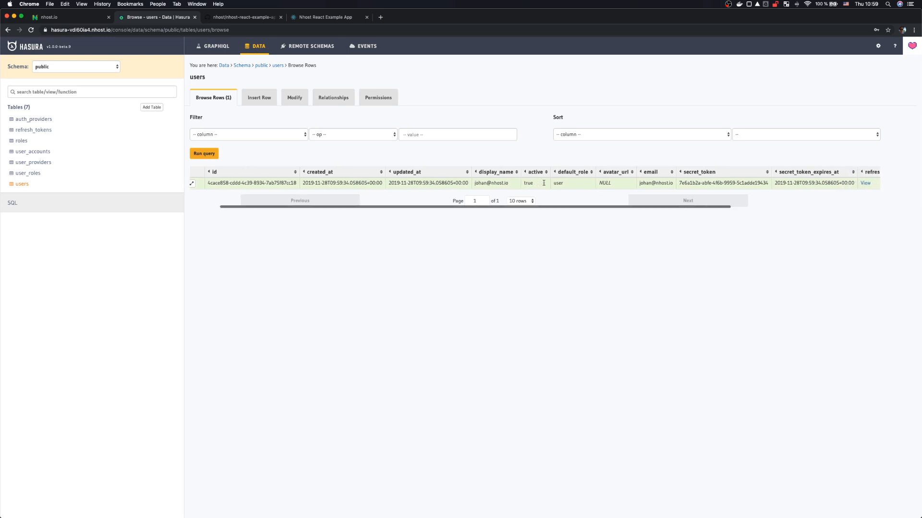
scroll(544, 183, left, 3)
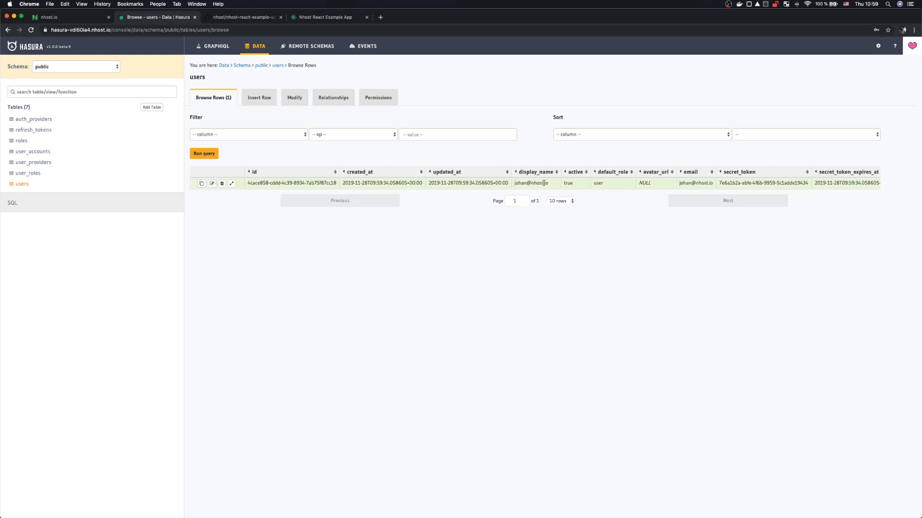
Step: Inspect the new user_accounts row with its password hash, then return to the users table
click(40, 152)
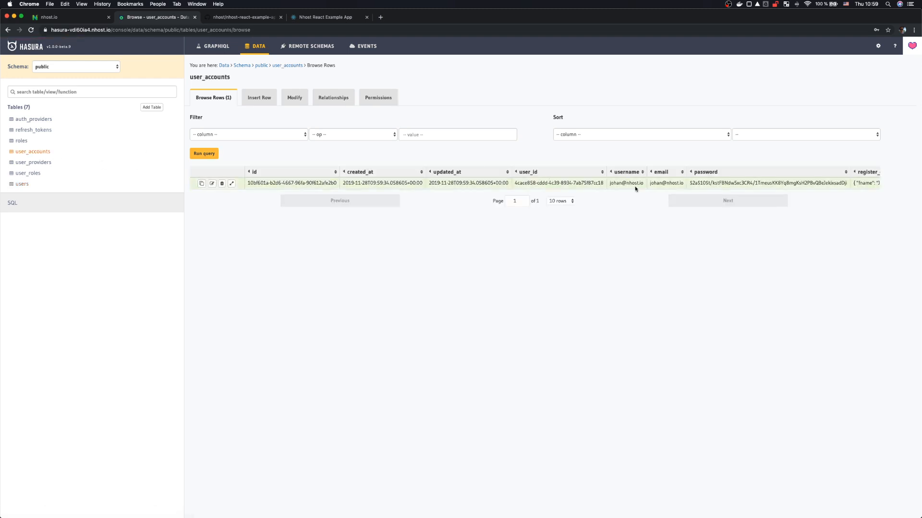
double_click(735, 184)
scroll(735, 184, right, 5)
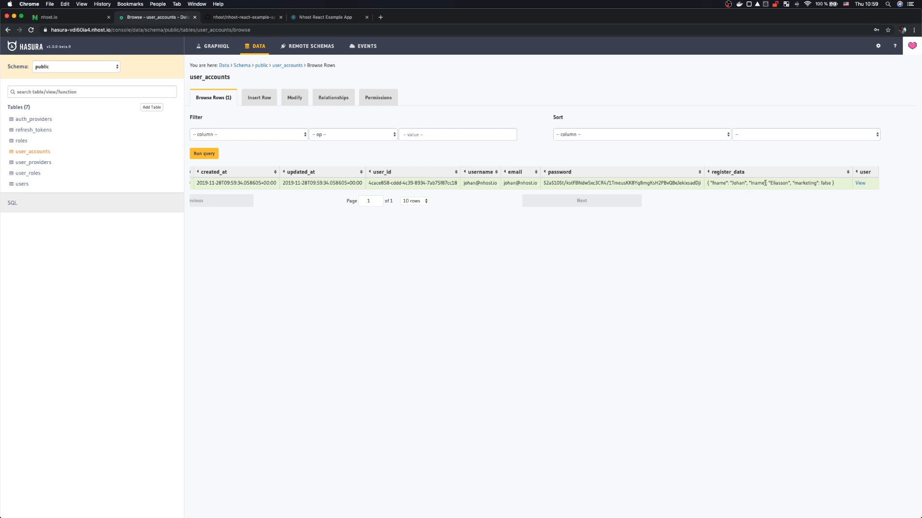
scroll(206, 185, left, 5)
click(21, 185)
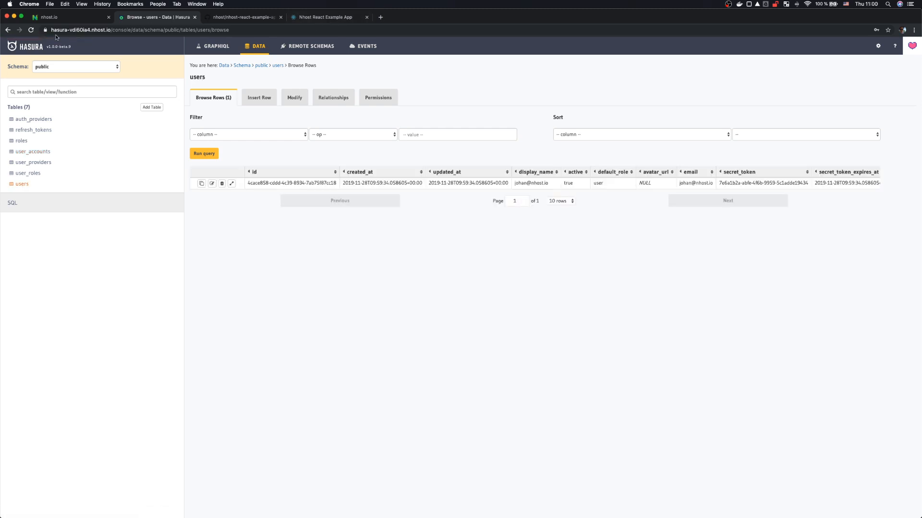
click(59, 18)
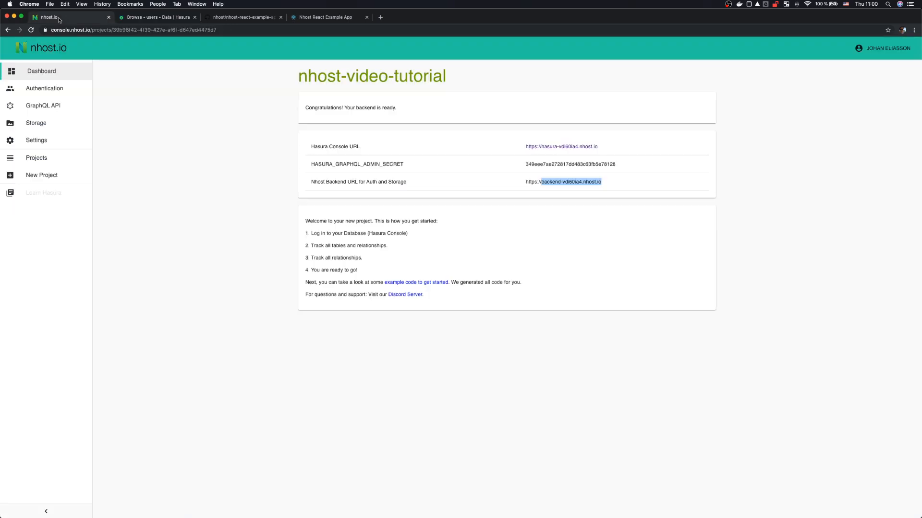
Step: In Authentication, add a test user with an e-mail address, a username and a password
click(49, 90)
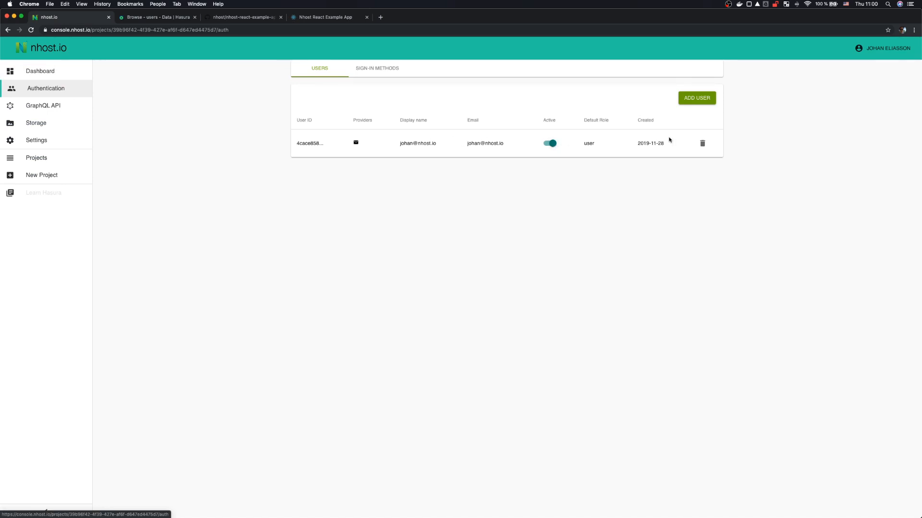
click(694, 99)
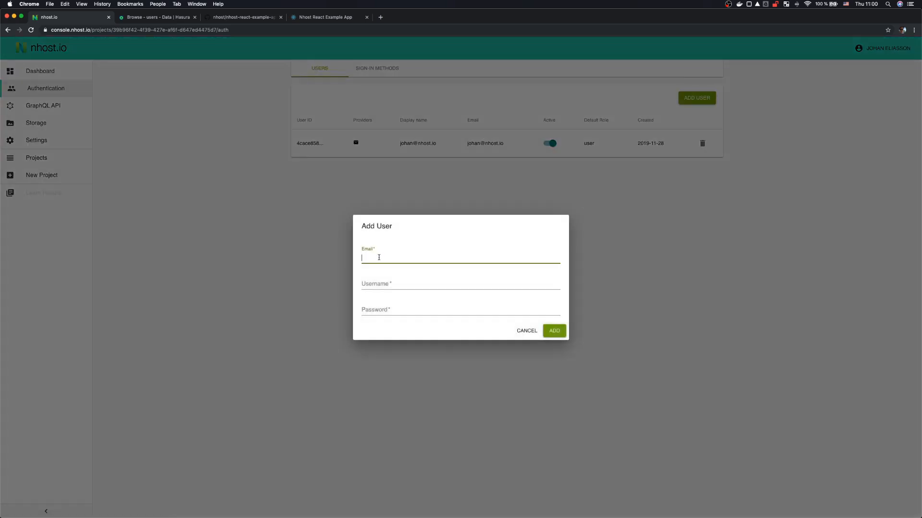
click(379, 258)
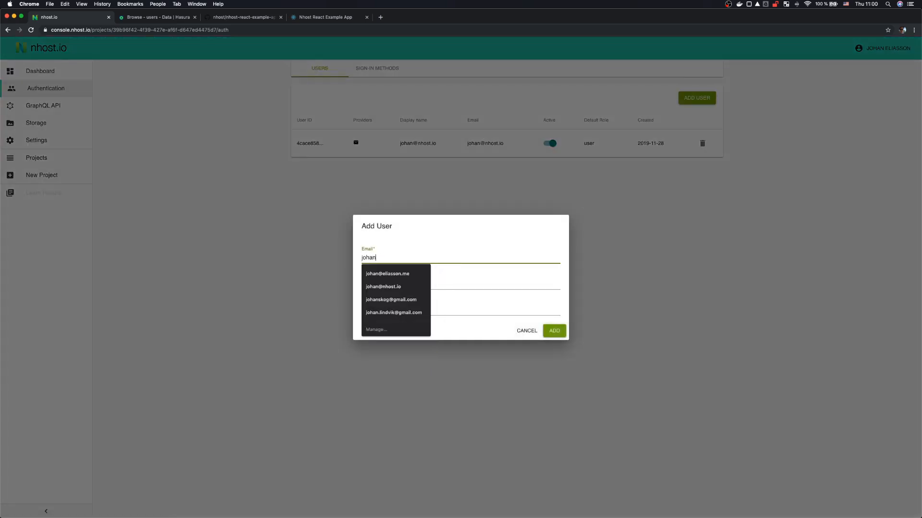
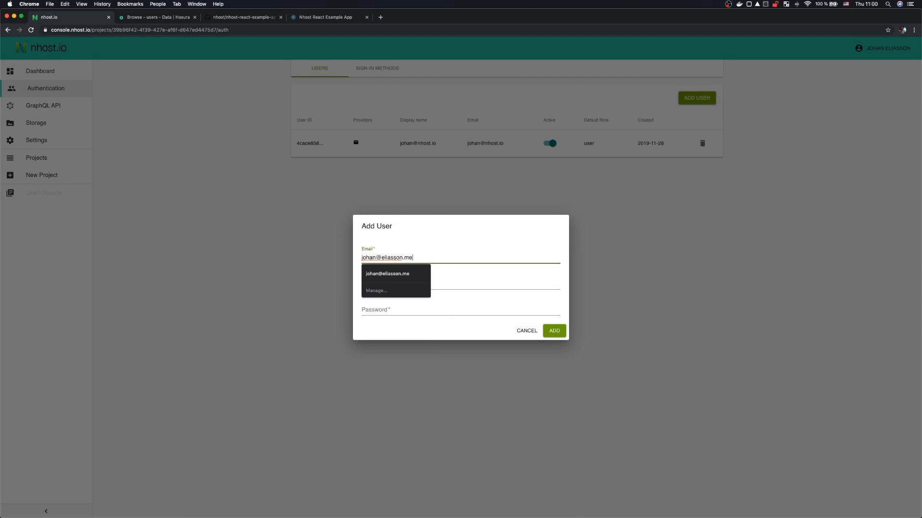
key(Tab)
text(johan)
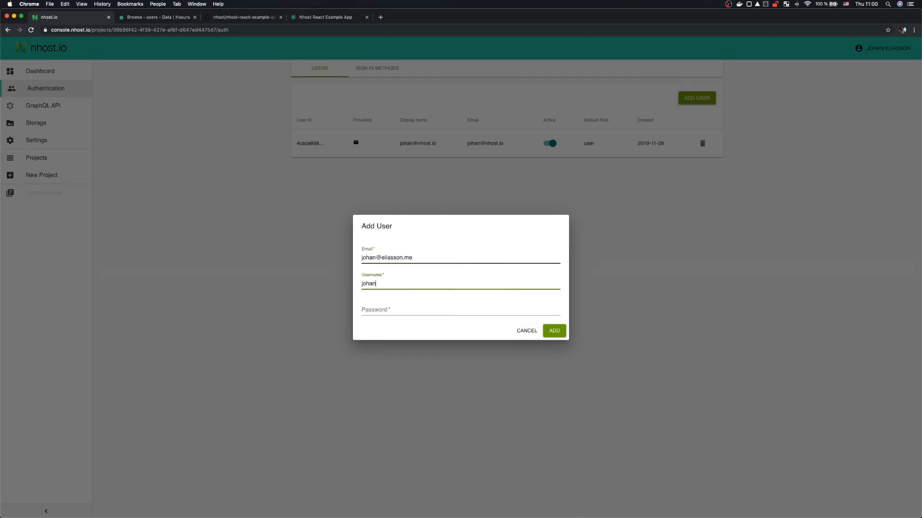
key(Tab)
text(123456)
click(553, 330)
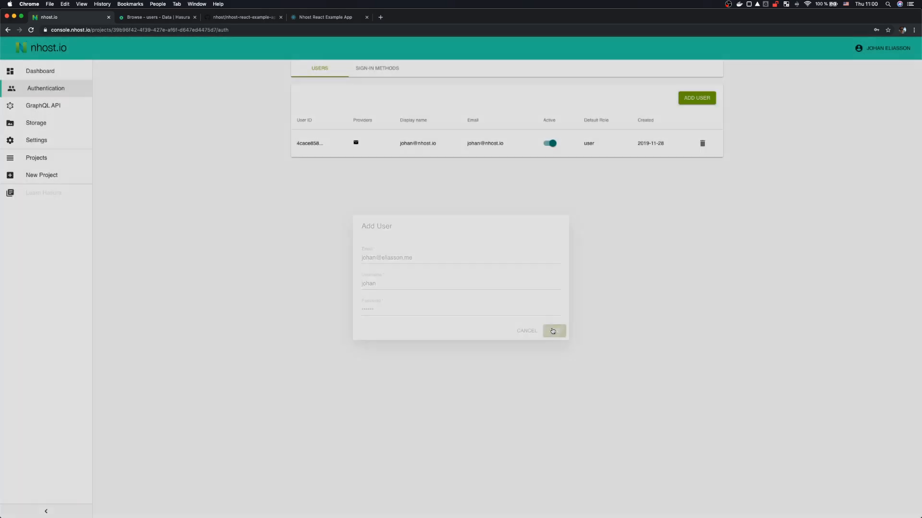
click(888, 41)
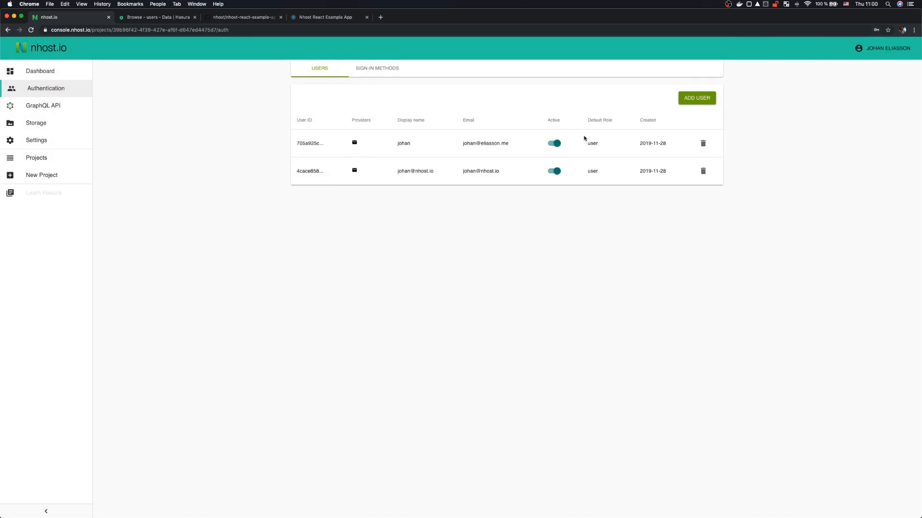
Step: Toggle the new test user inactive and active again, then delete that user
click(555, 144)
click(555, 144)
click(705, 146)
click(550, 301)
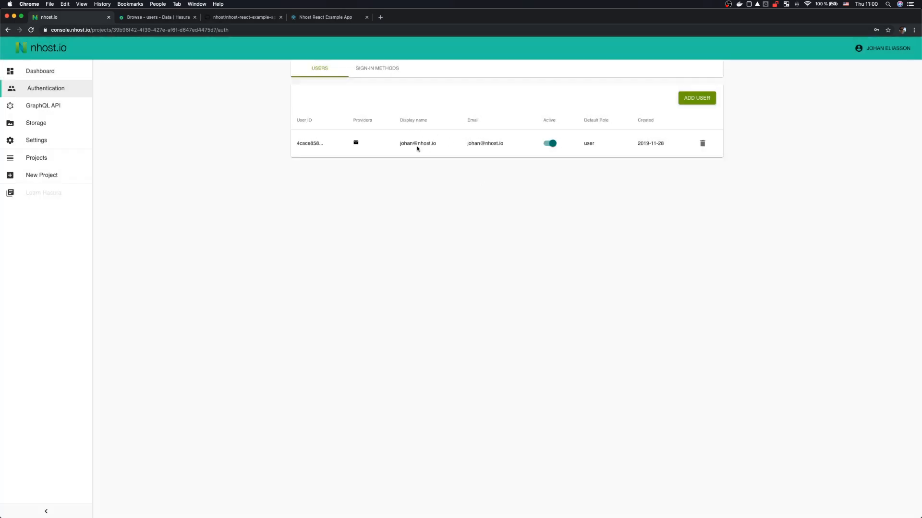
Step: Sign in to the example app with the account's e-mail and password, then return to Hasura's users table
click(325, 17)
click(460, 99)
click(454, 95)
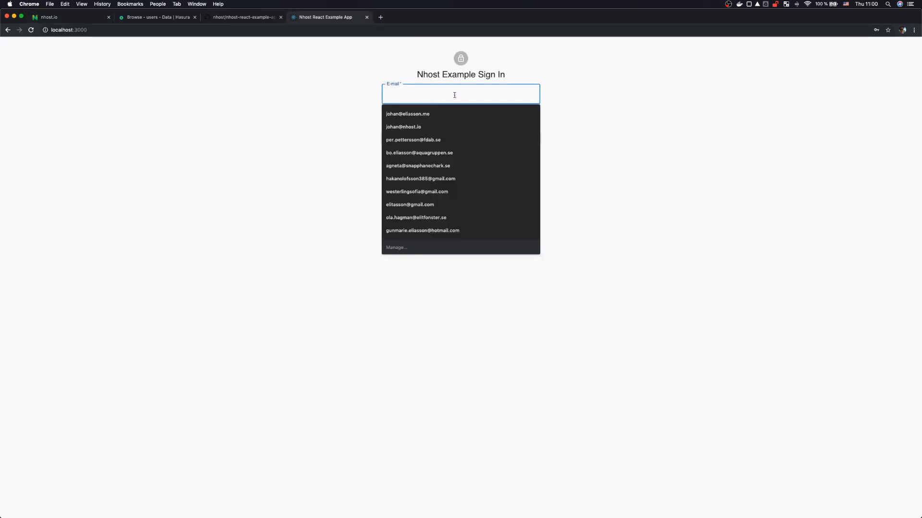
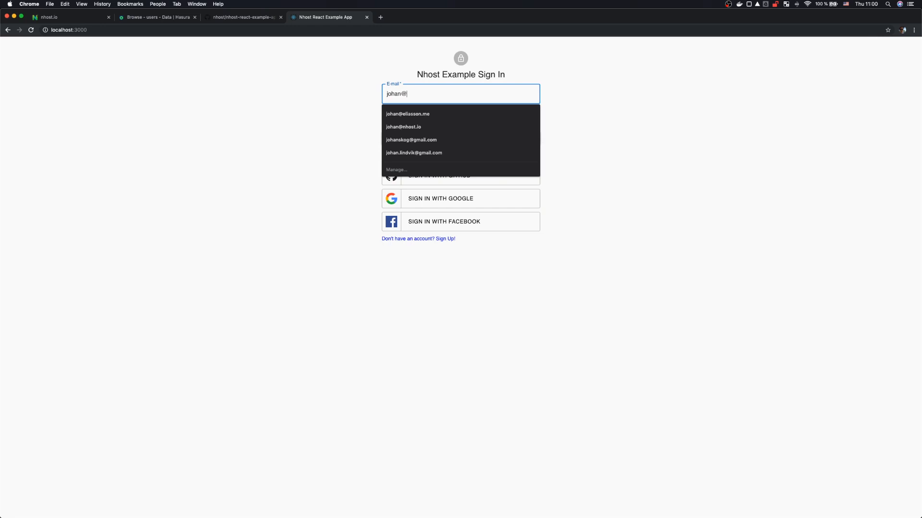
key(Tab)
text(•••••)
key(Return)
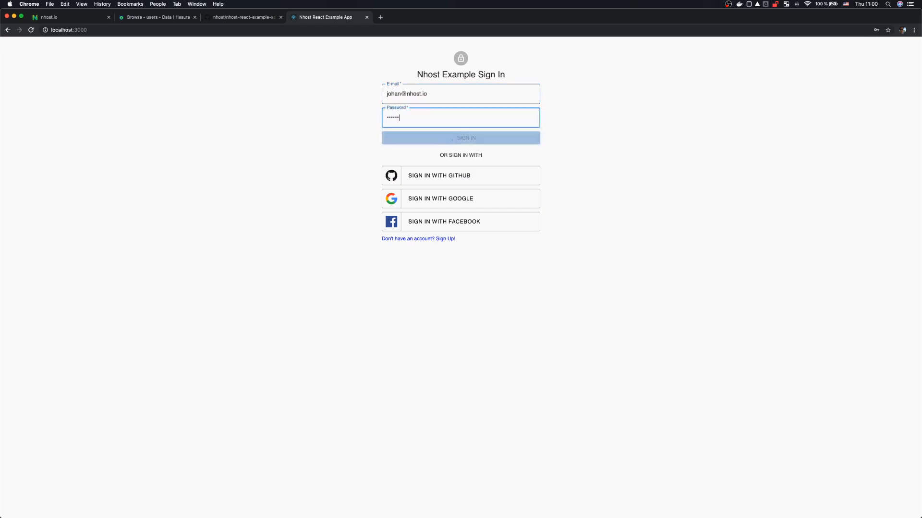
key(Return)
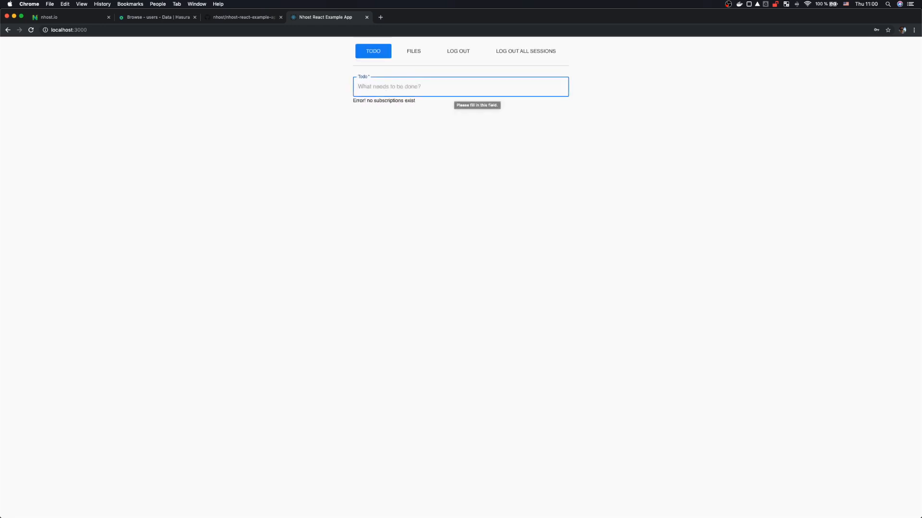
click(376, 102)
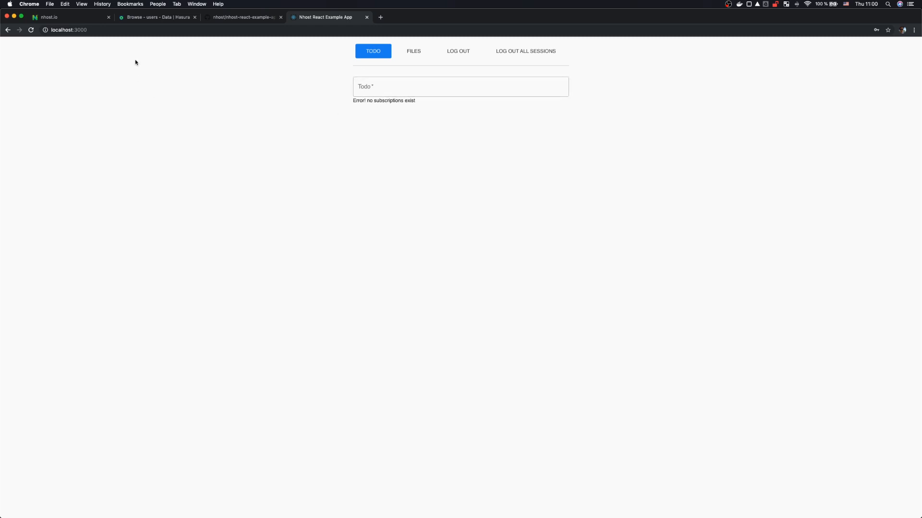
click(150, 18)
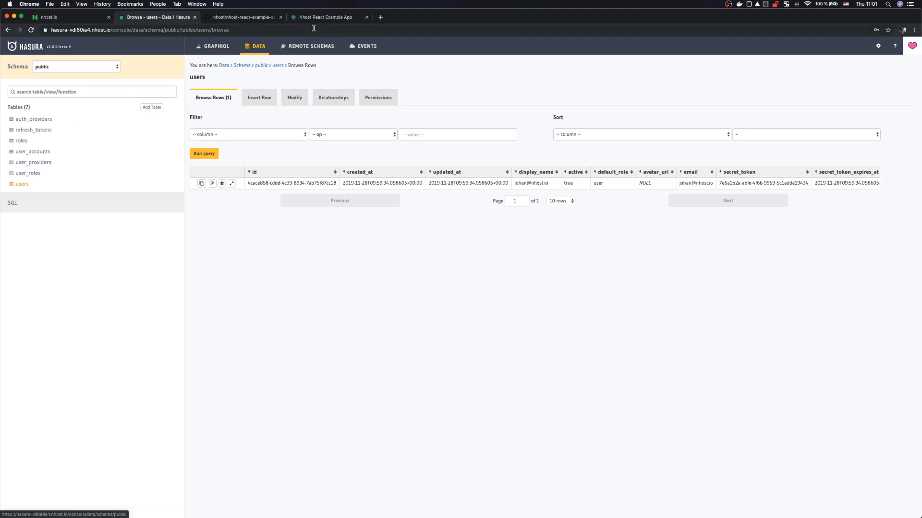
Step: Copy the full SQL of db.sql from the nhost-react-example-app repository, then return to Hasura
click(254, 19)
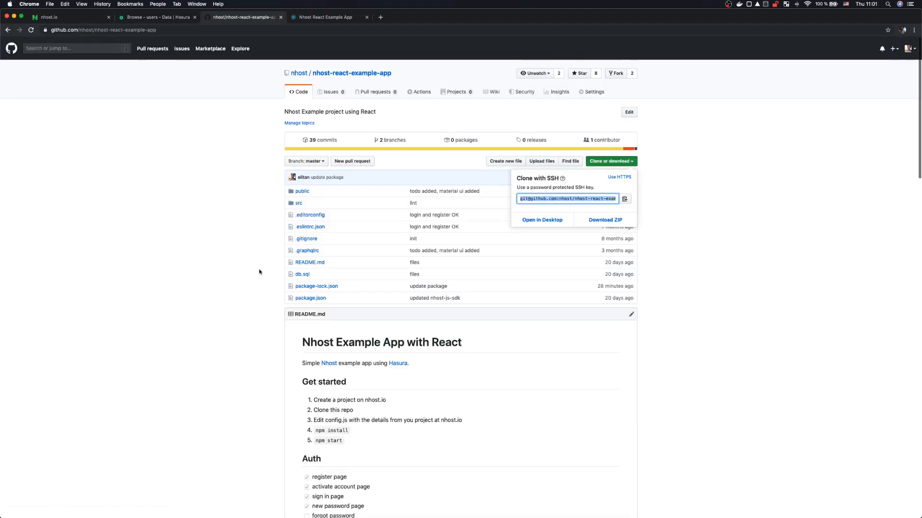
scroll(288, 264, down, 1)
click(303, 253)
click(303, 253)
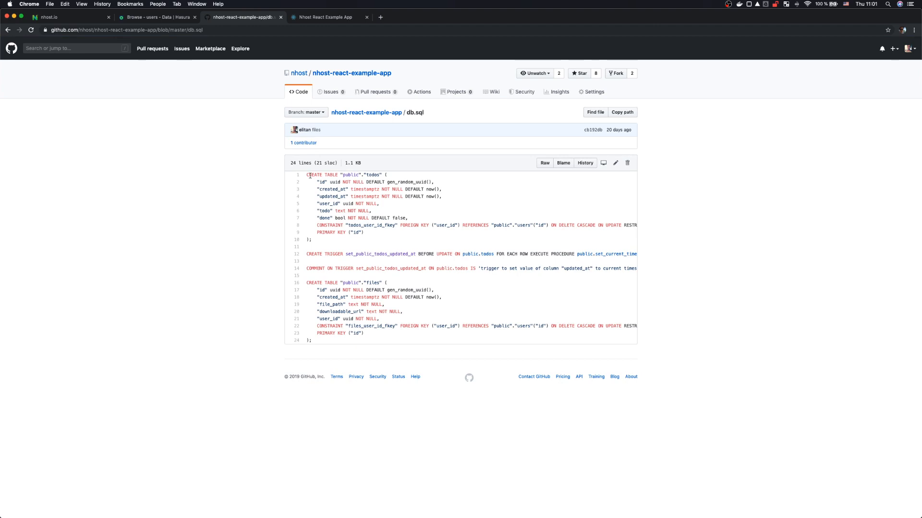
drag(307, 176, 455, 345)
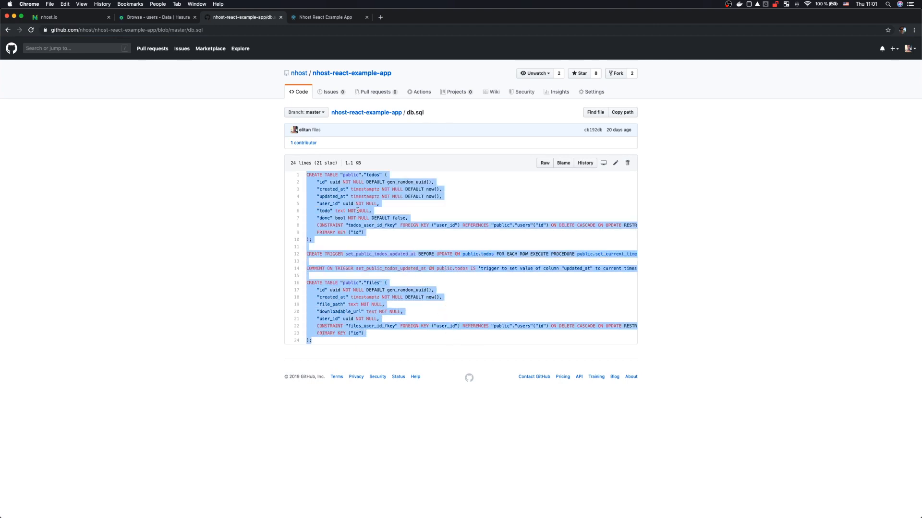
right_click(358, 211)
click(401, 226)
key(super+alt+Left)
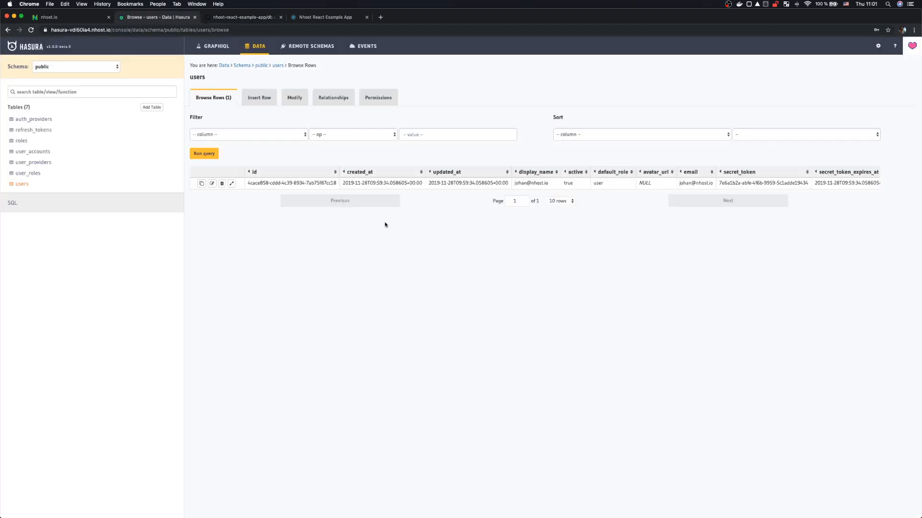
Step: Paste the db.sql code into the raw SQL editor and run it to create the todos and files tables
click(254, 49)
click(31, 206)
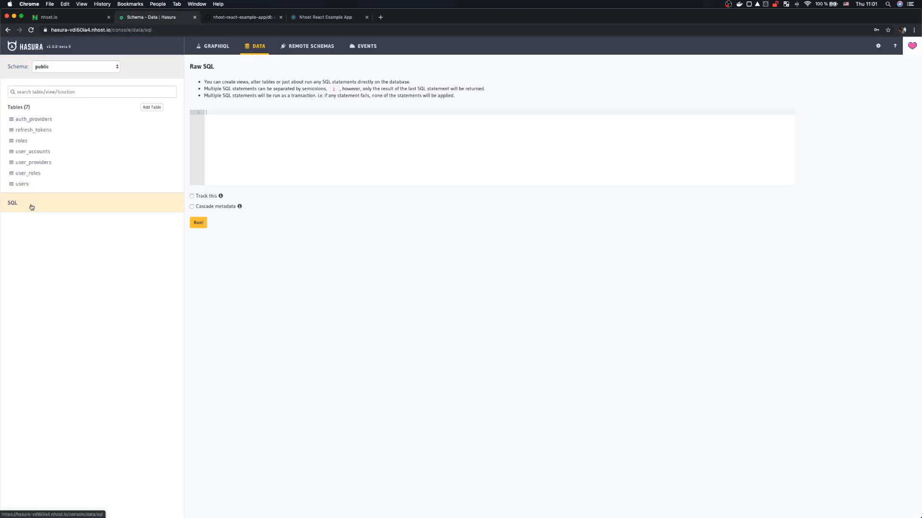
click(264, 159)
key(super+v)
click(198, 270)
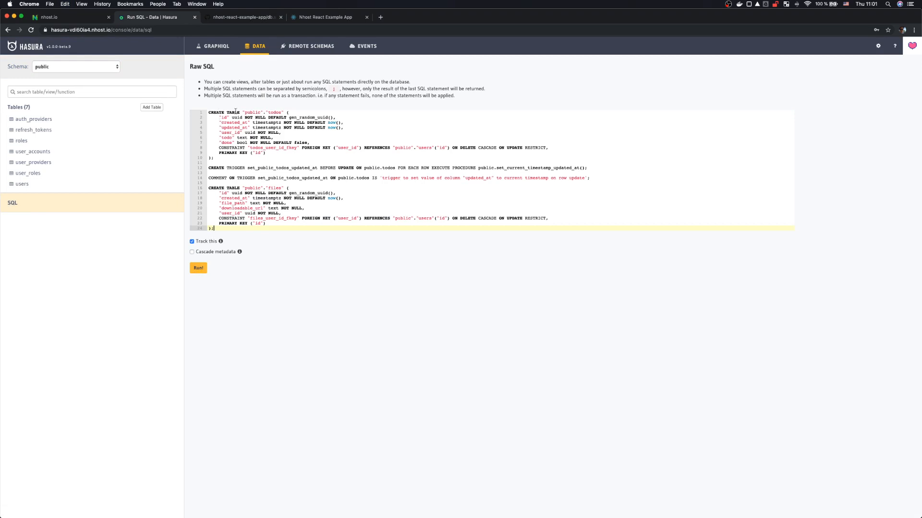
double_click(277, 112)
double_click(274, 188)
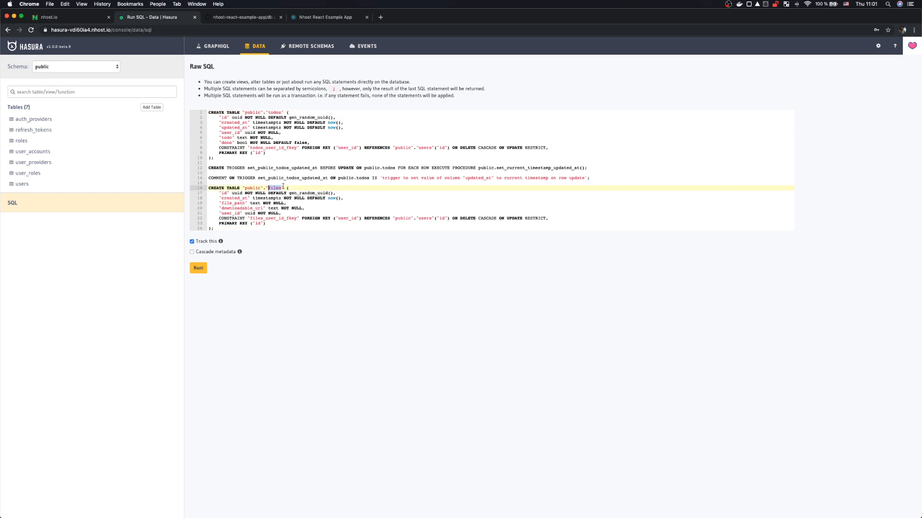
click(194, 272)
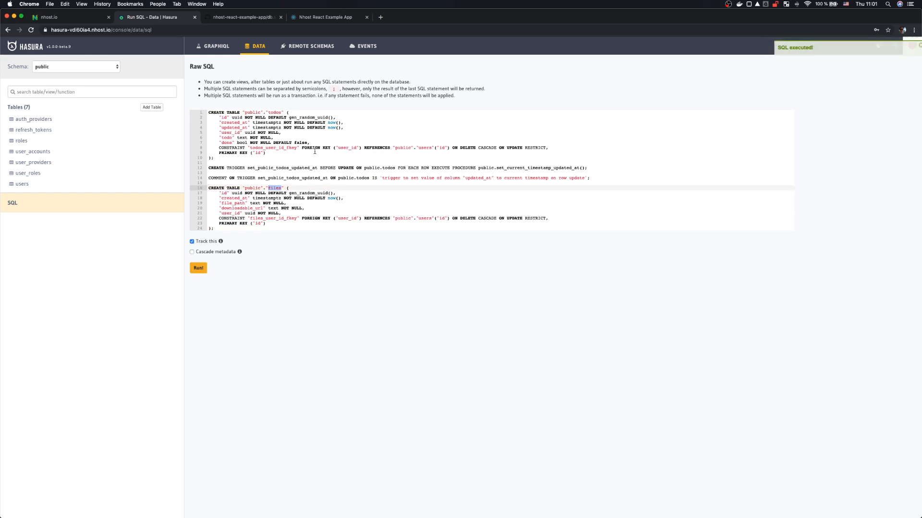
Step: Track all untracked foreign-key relations in the public schema
click(254, 46)
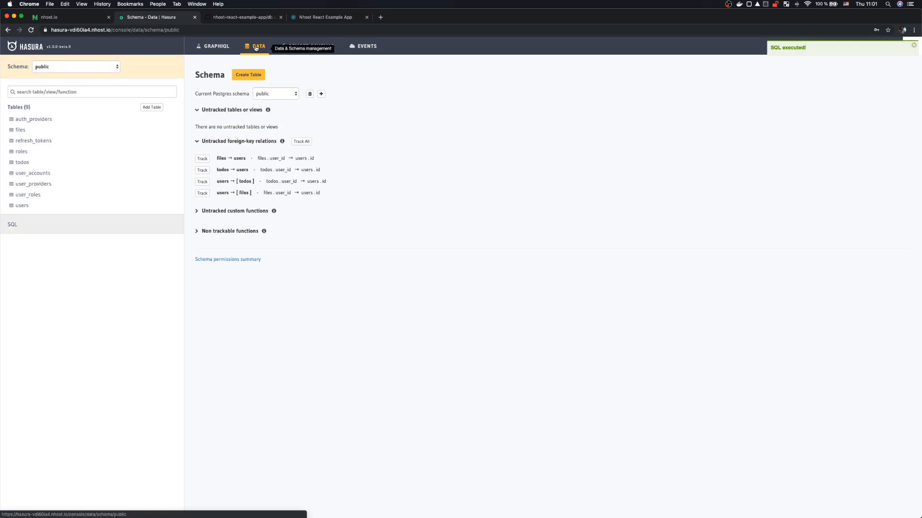
click(304, 142)
click(523, 92)
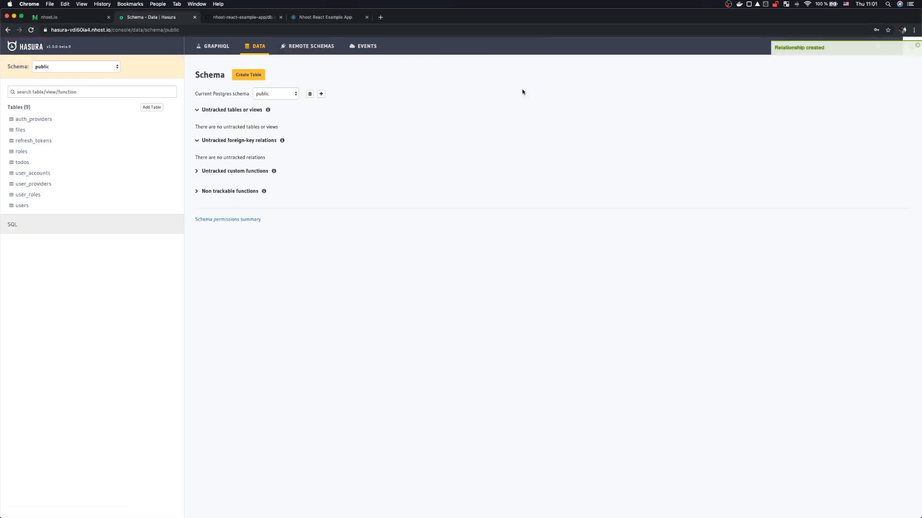
click(231, 19)
click(319, 18)
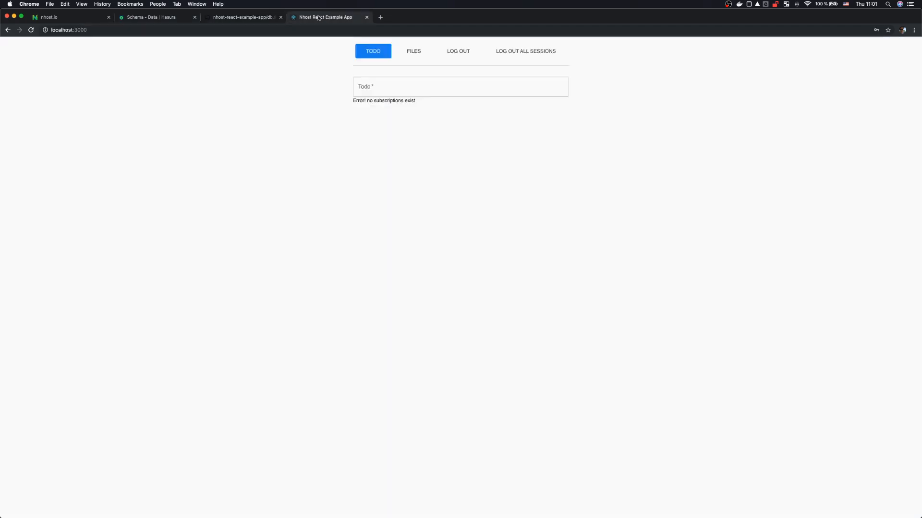
click(31, 29)
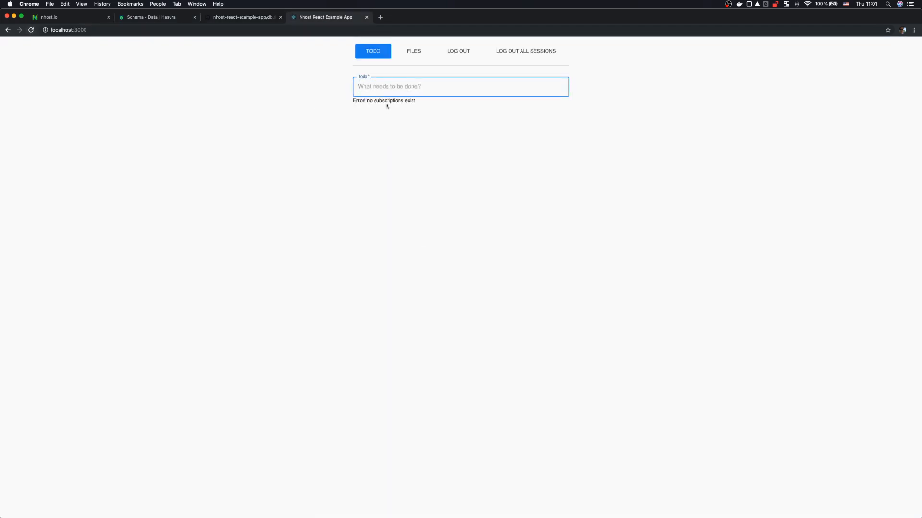
drag(356, 103, 401, 102)
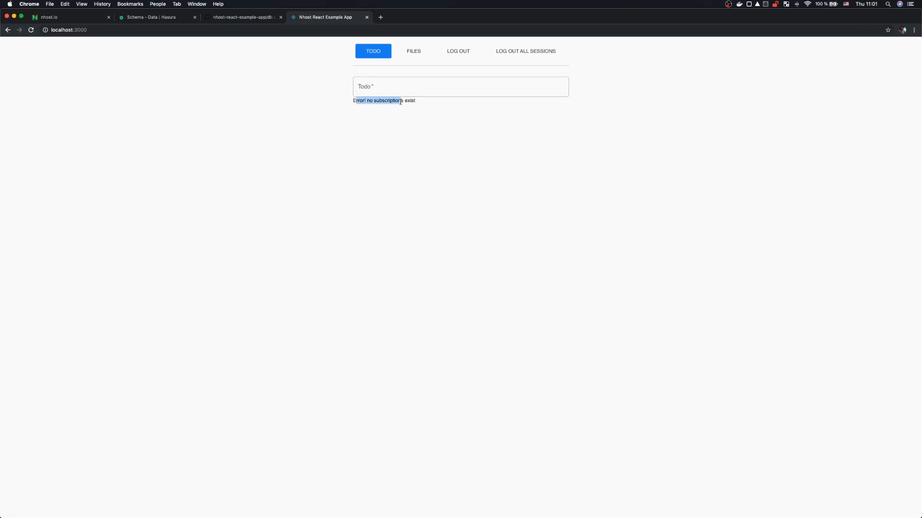
click(163, 19)
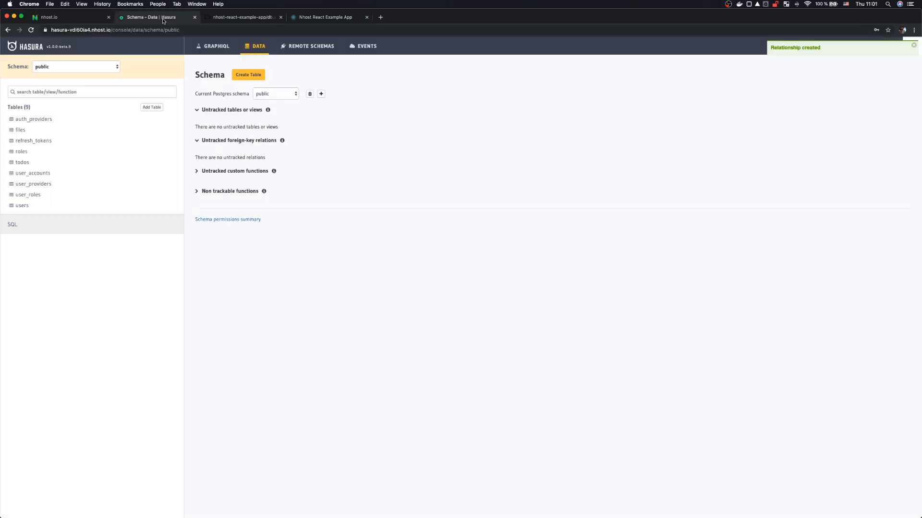
Step: Copy the users table's default_role value 'user', then return to the todos Permissions page
click(22, 163)
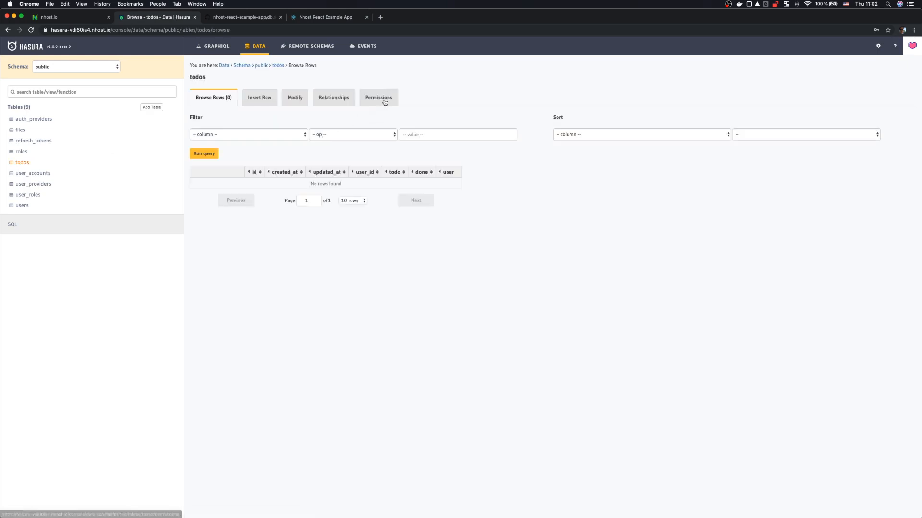
click(384, 101)
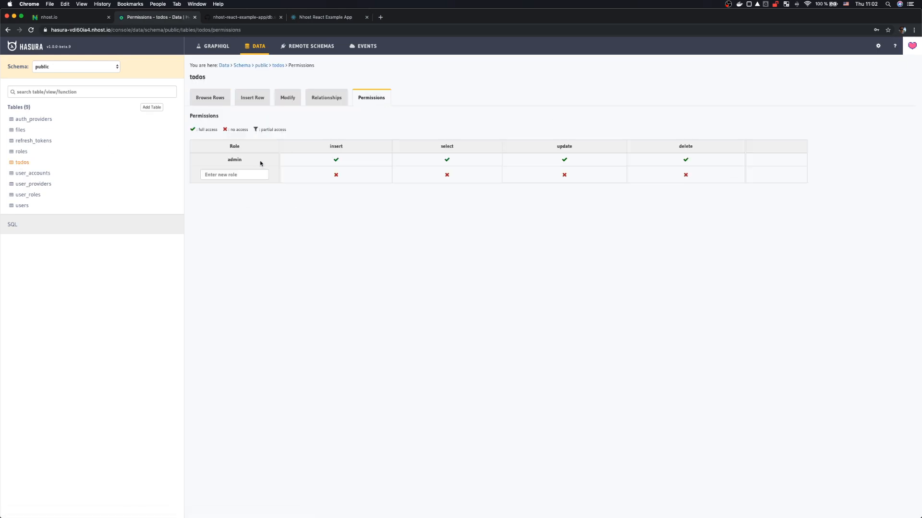
click(236, 175)
click(22, 206)
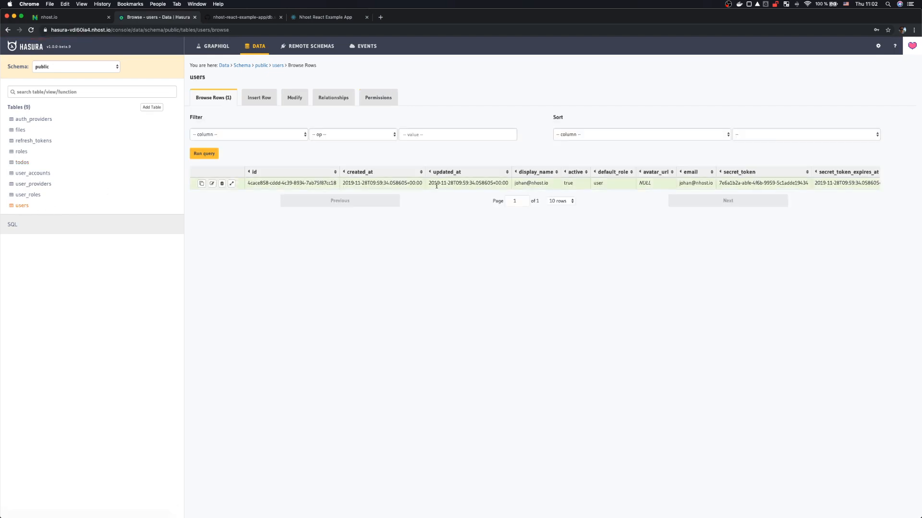
double_click(590, 181)
key(super+c)
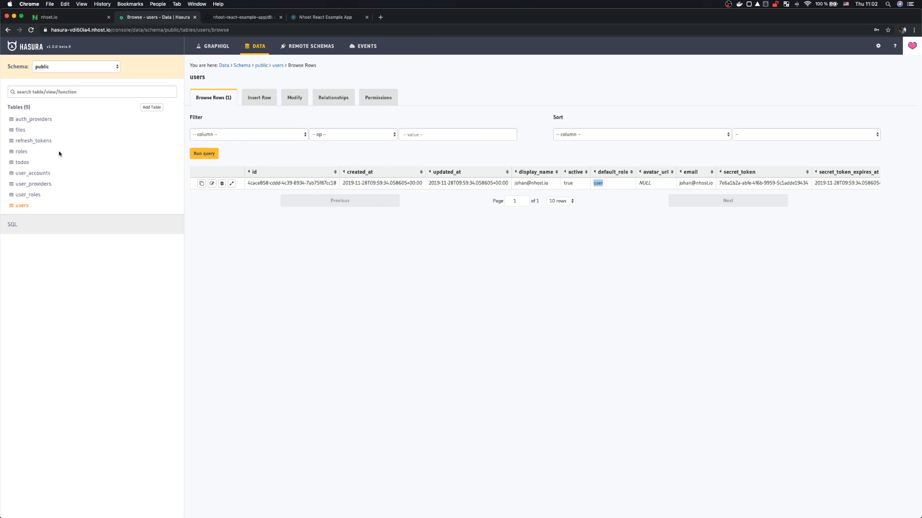
click(22, 163)
click(377, 96)
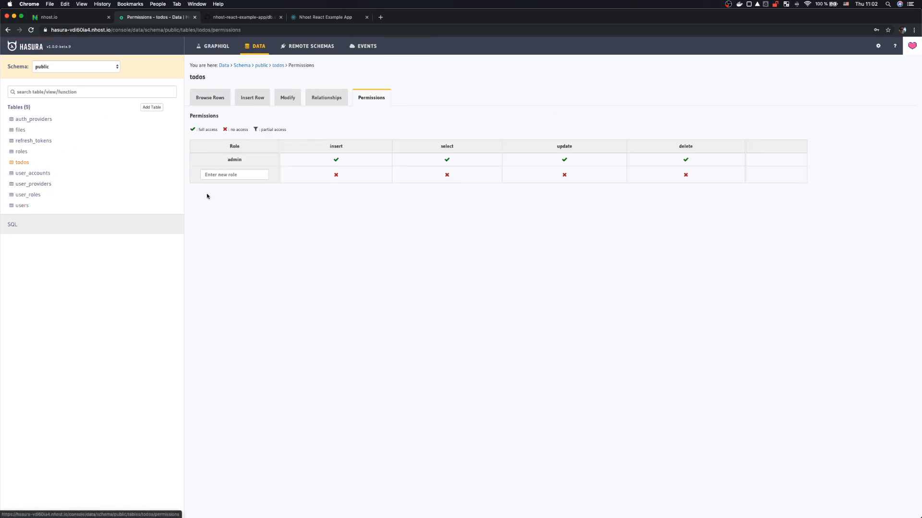
Step: Add the role 'user' and set its todos insert permission to Without any checks
click(231, 175)
key(super+v)
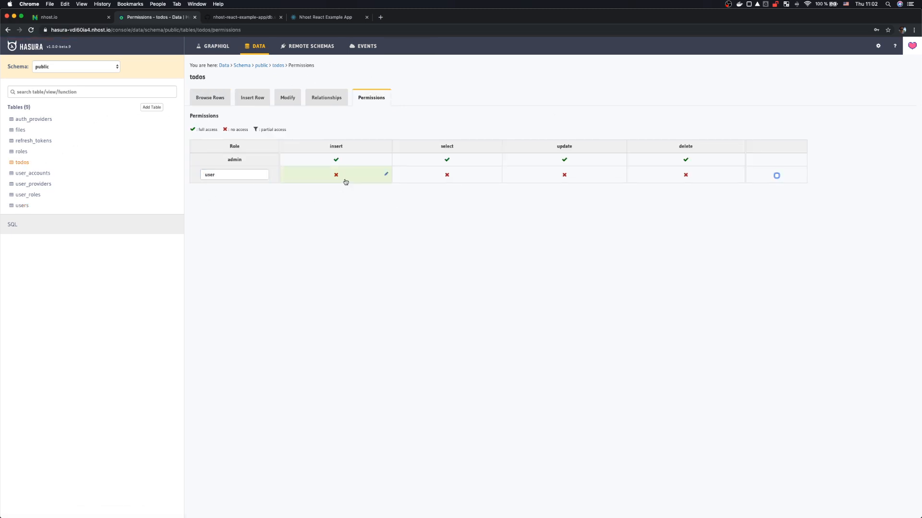
click(345, 180)
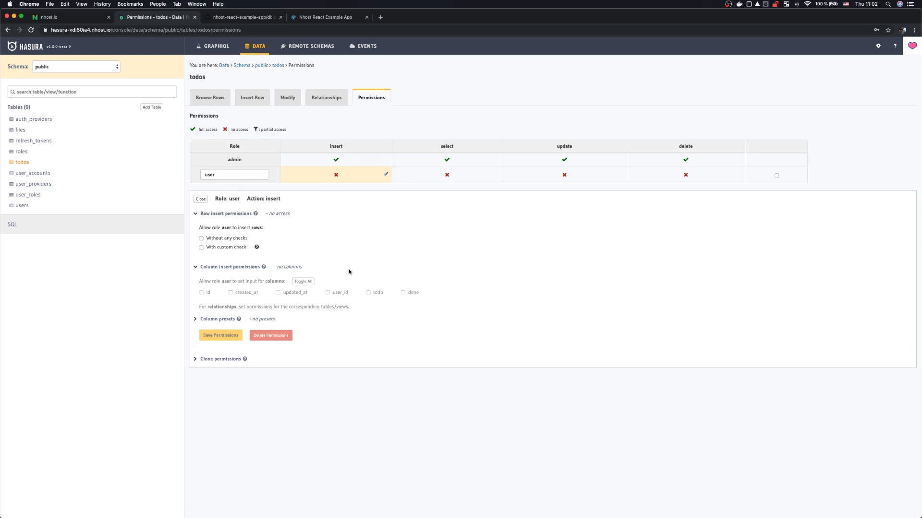
click(238, 240)
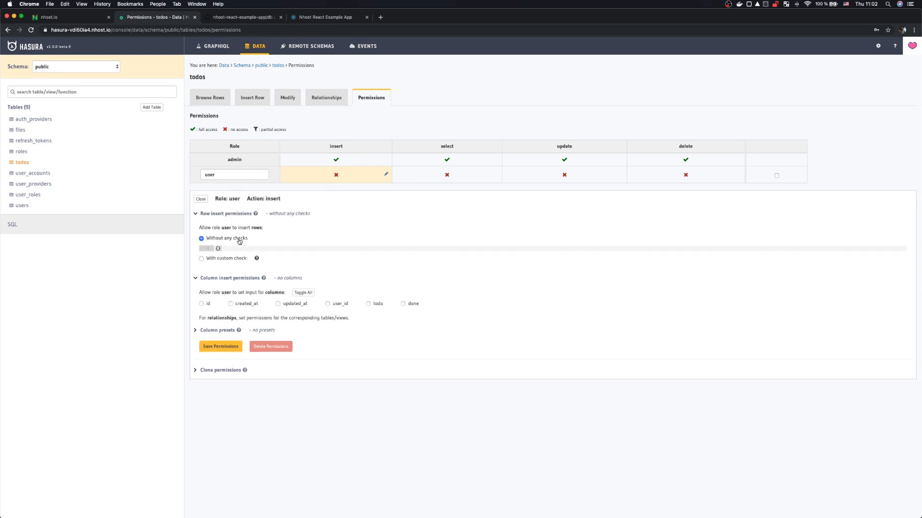
Step: Preset user_id from session variable X-Hasura-User-Id, allow only the todo column, and save
click(215, 332)
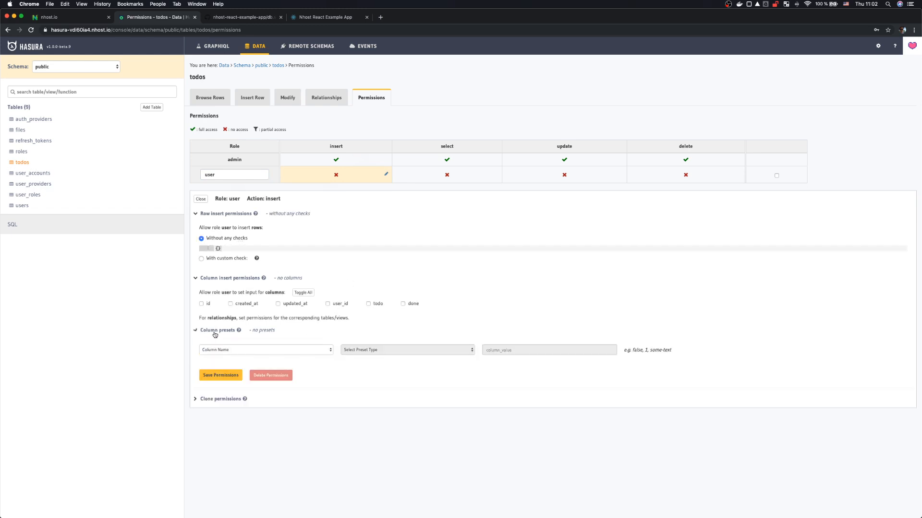
click(224, 352)
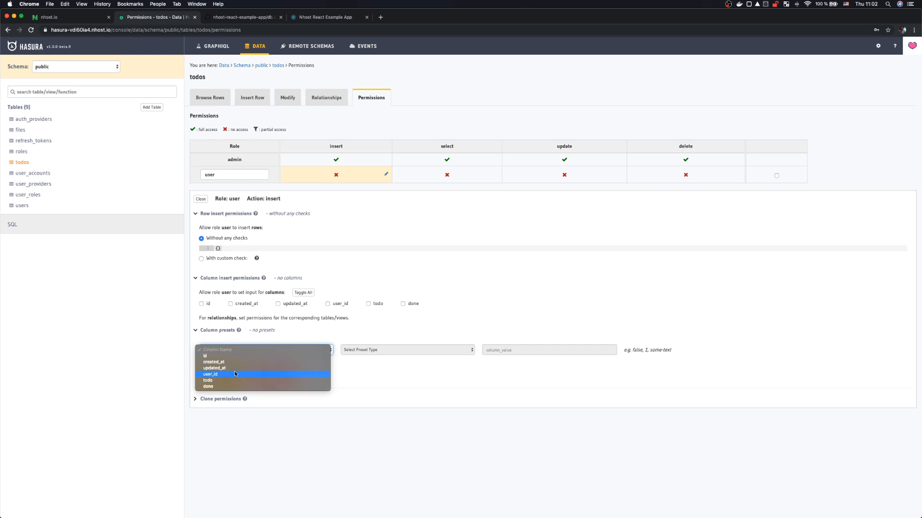
click(235, 377)
click(376, 352)
click(376, 359)
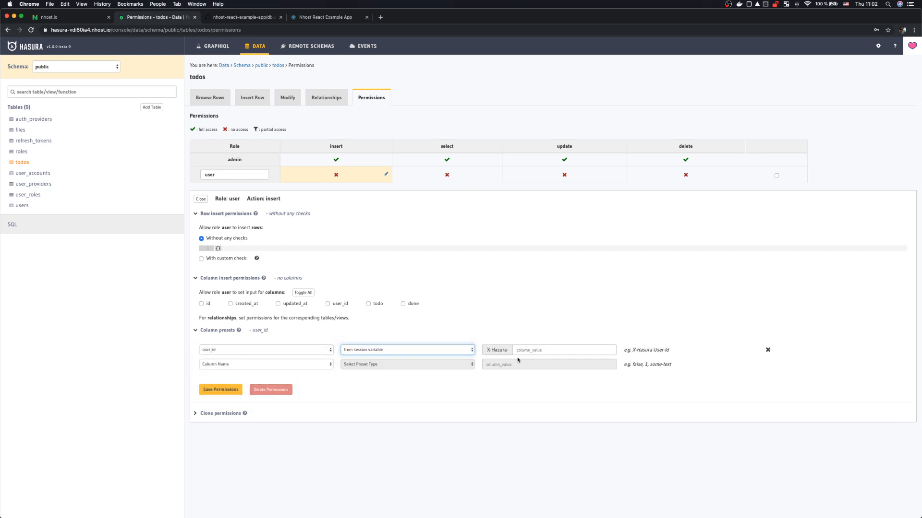
click(535, 350)
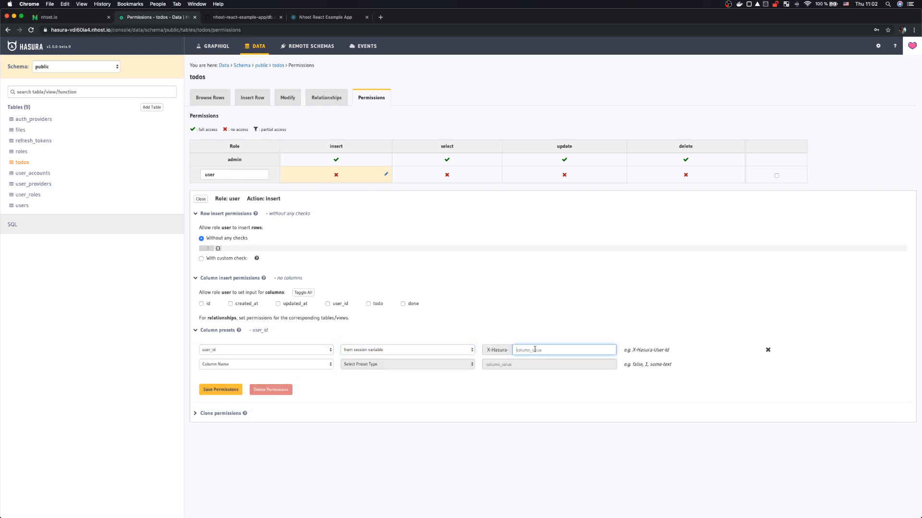
text(u)
key(BackSpace)
text(user-id)
click(377, 306)
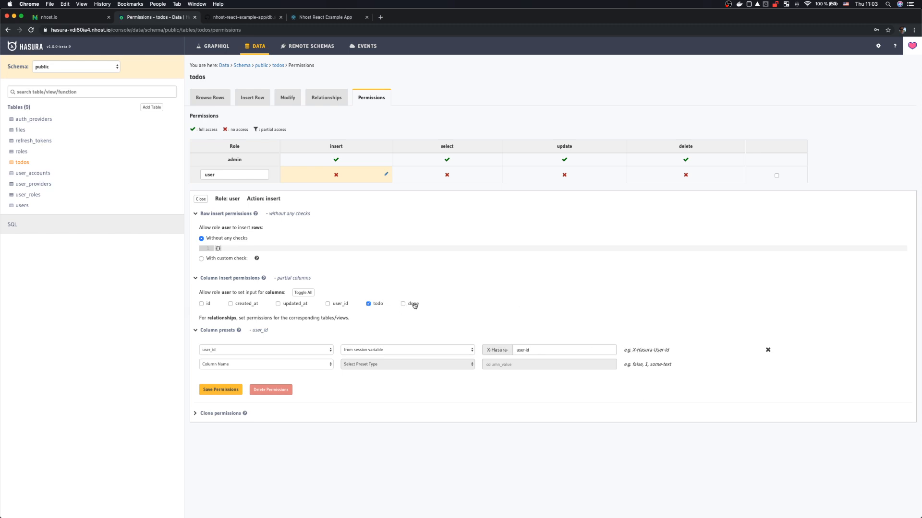
click(232, 393)
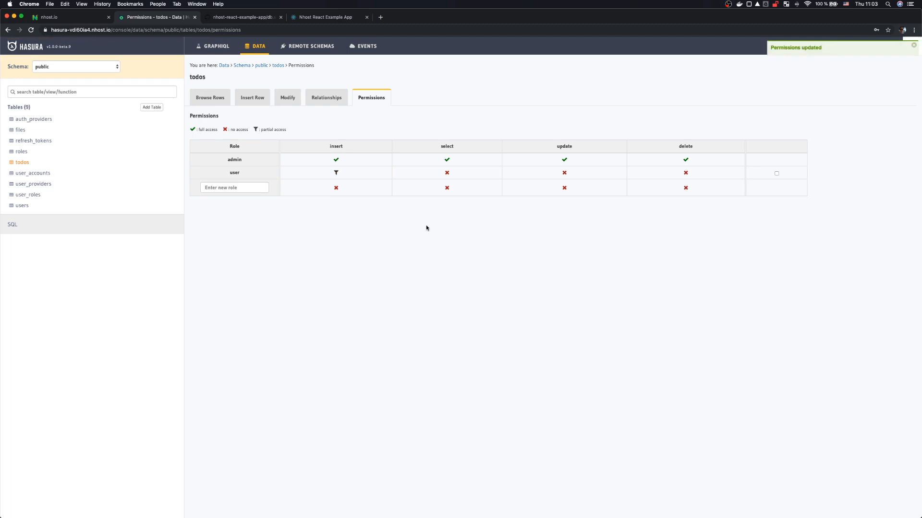
Step: Give user select on todos where user_id _eq X-Hasura-User-Id, with all columns and aggregations, and save
click(455, 174)
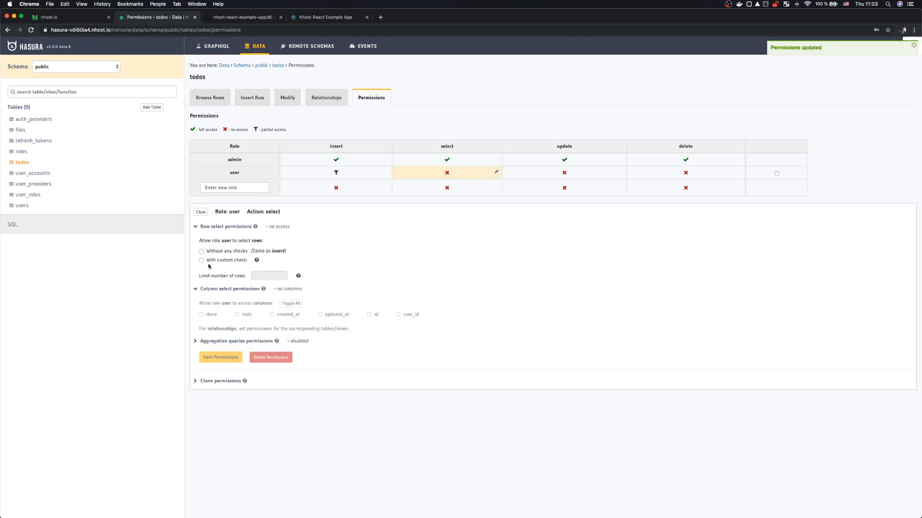
click(225, 260)
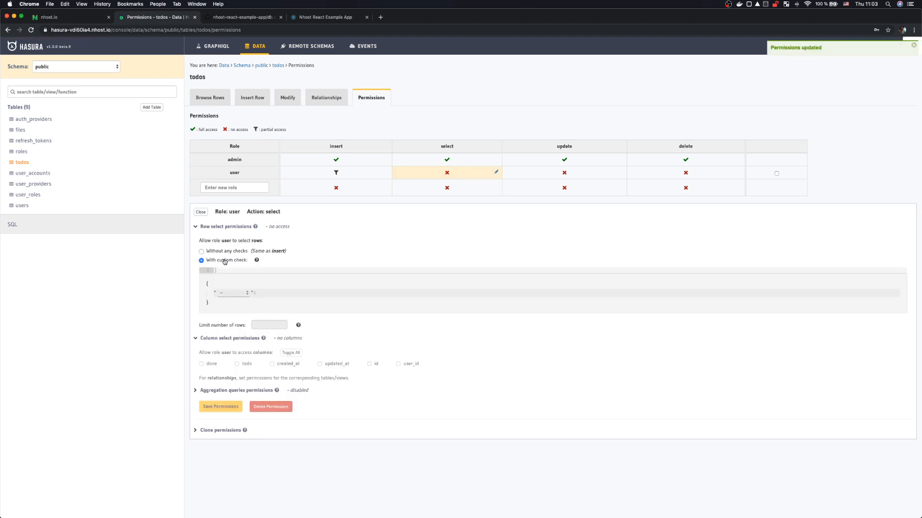
click(233, 292)
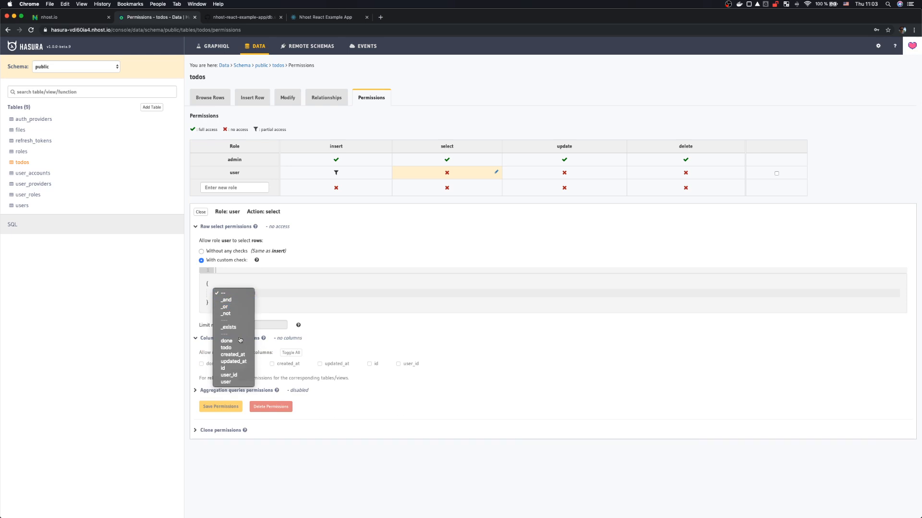
click(230, 375)
click(233, 302)
click(233, 310)
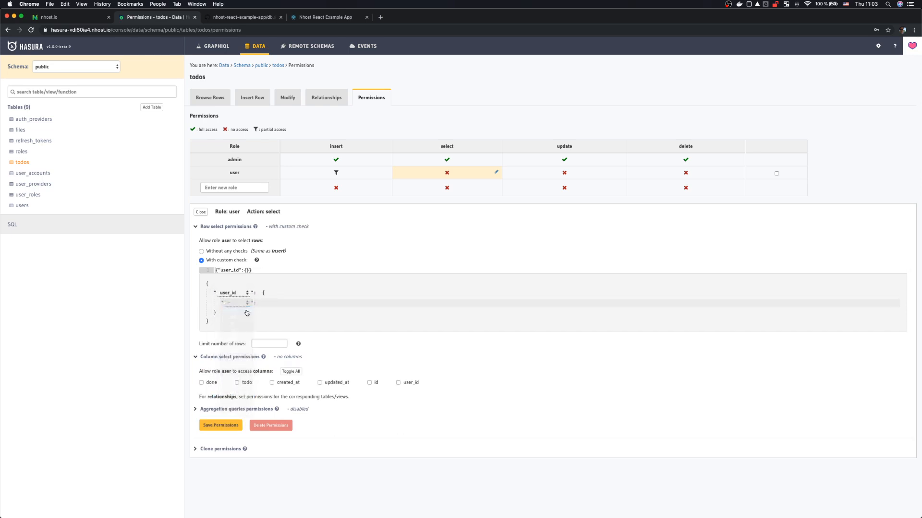
click(338, 304)
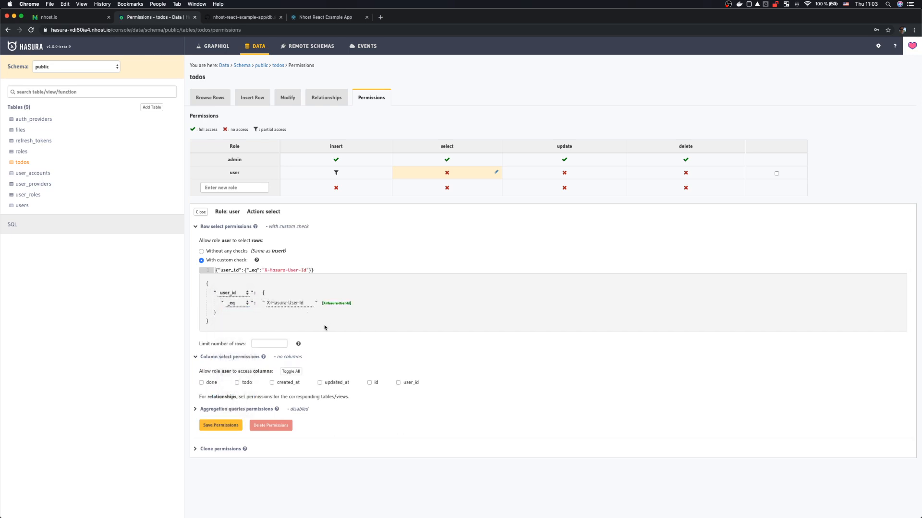
click(291, 372)
click(229, 411)
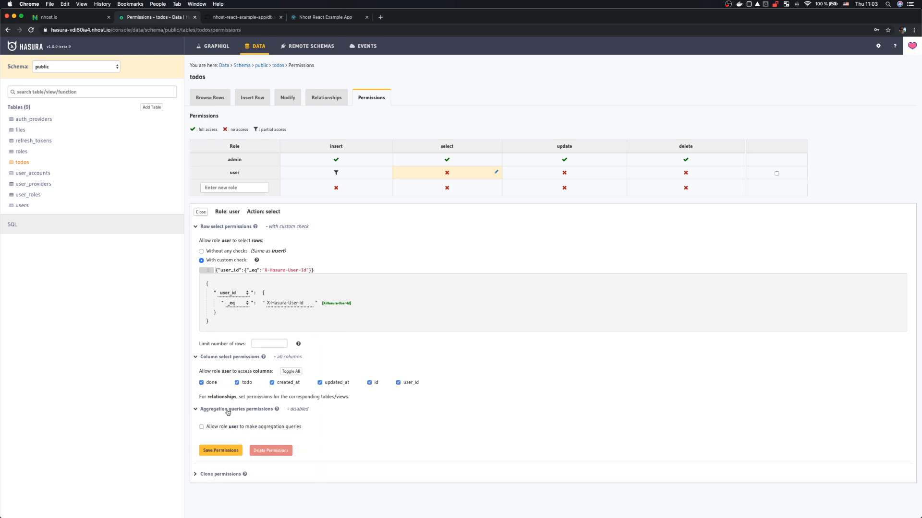
click(201, 428)
click(212, 451)
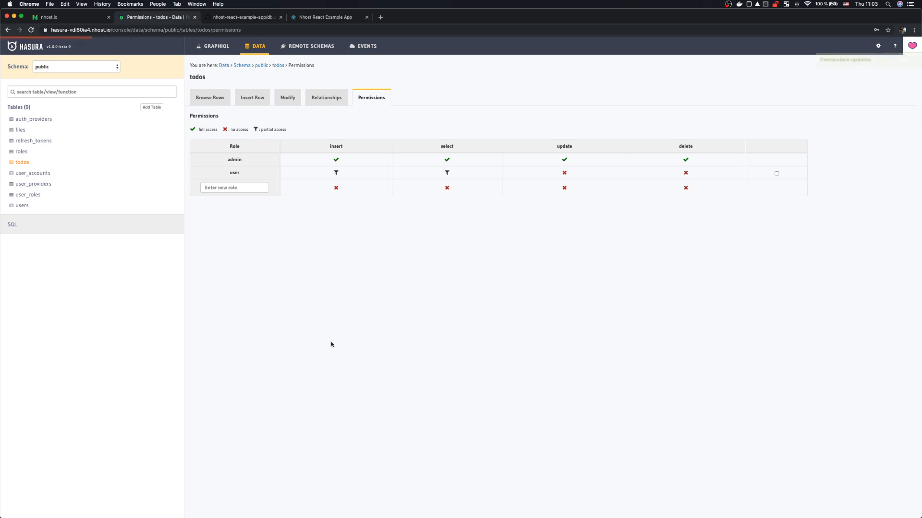
Step: Allow user to update only the done column on todos, reusing the select row check, and save
click(576, 177)
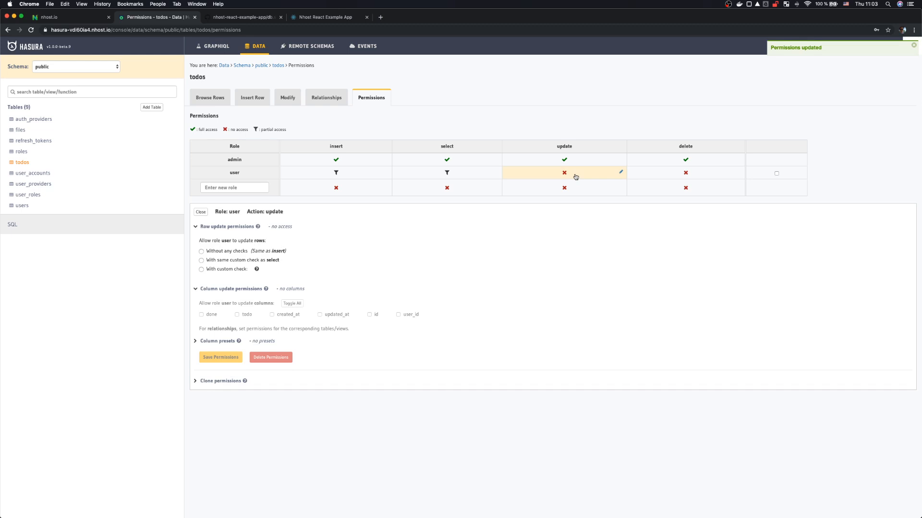
click(238, 260)
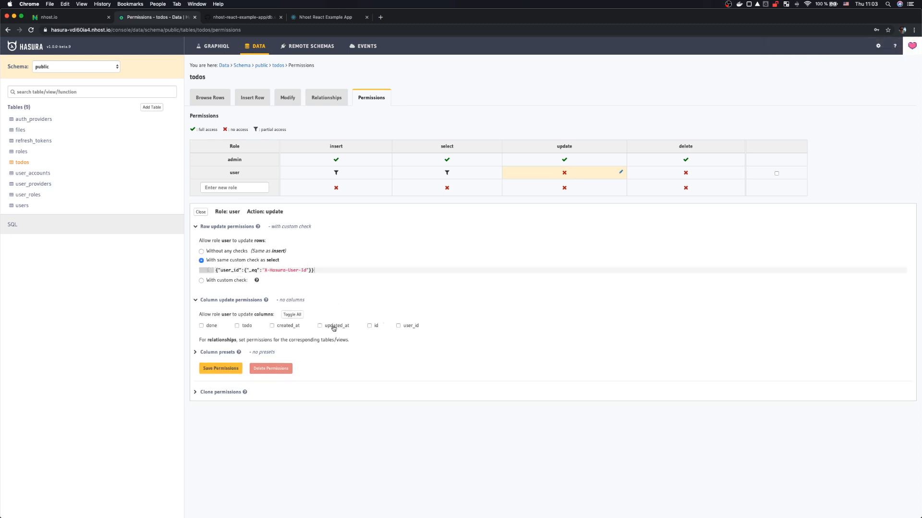
click(211, 326)
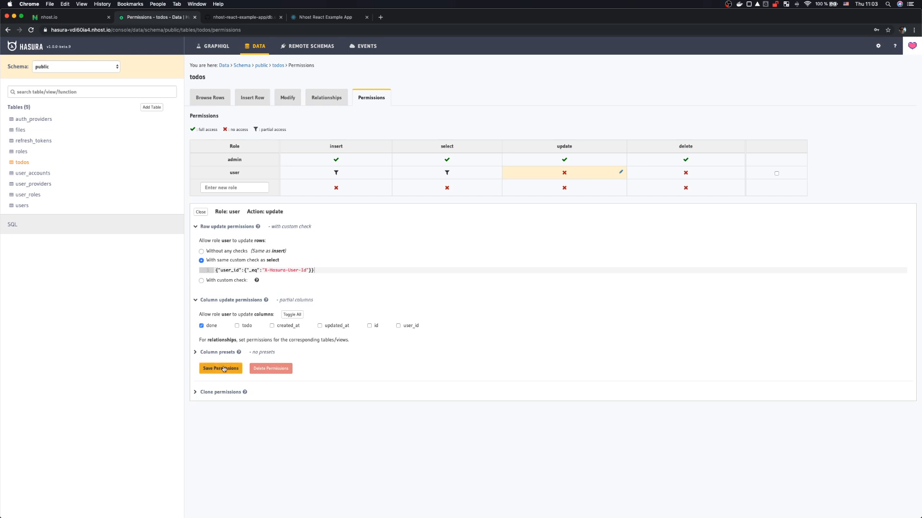
click(224, 368)
Step: Allow user to delete todos rows with the same custom check as select and update, and save
click(705, 174)
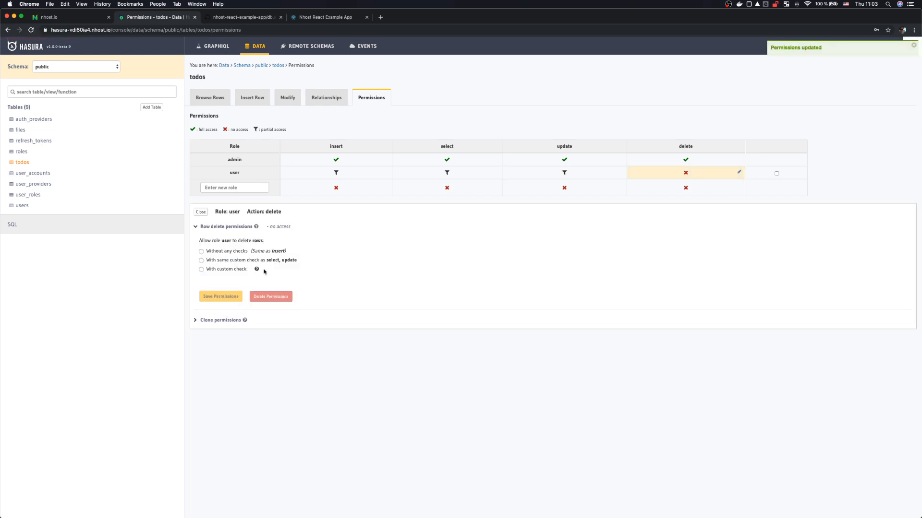
click(261, 259)
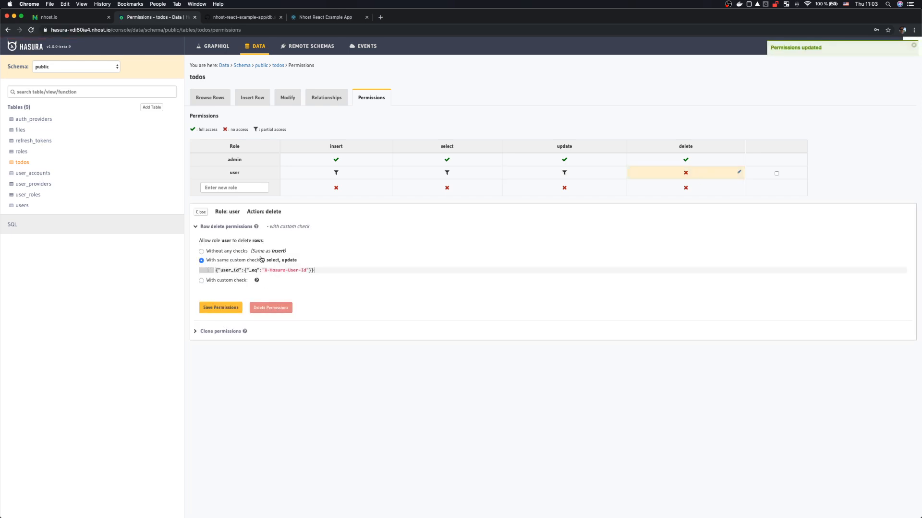
click(220, 308)
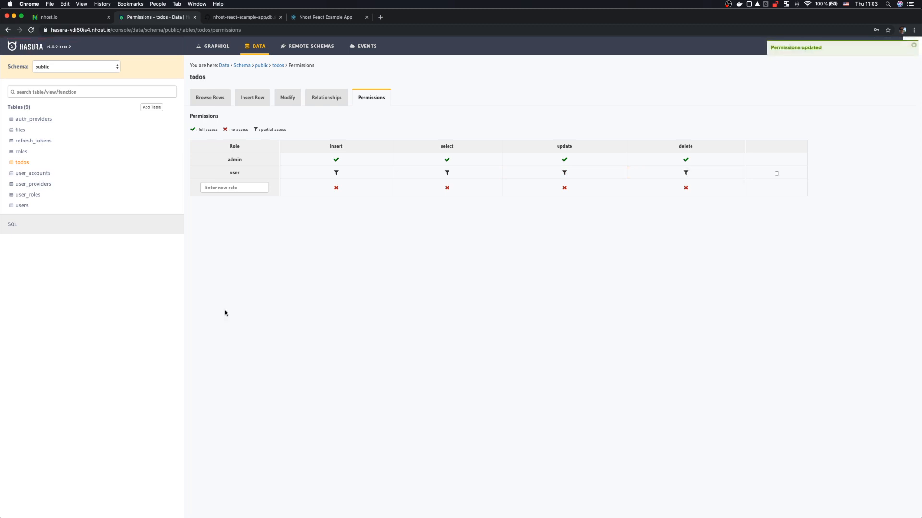
Step: Reload the app's todo page and add the todos sleep, eat and workout
click(326, 18)
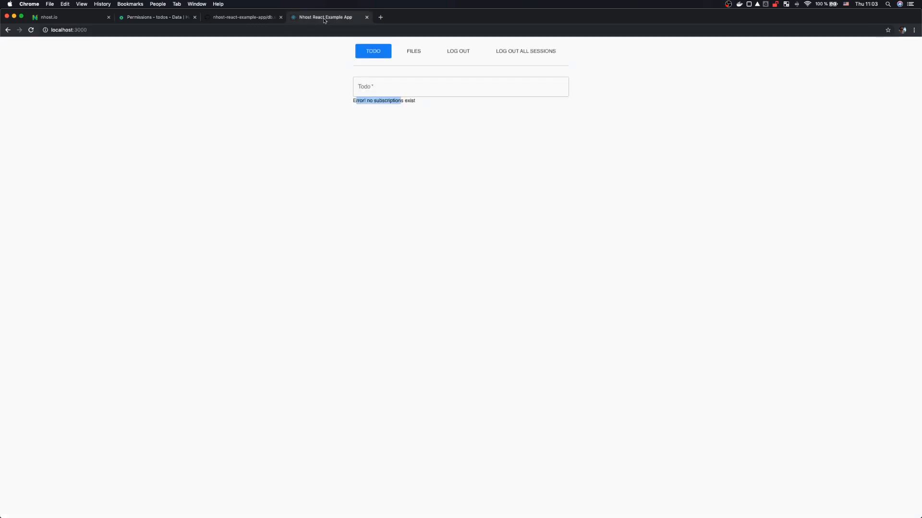
click(31, 30)
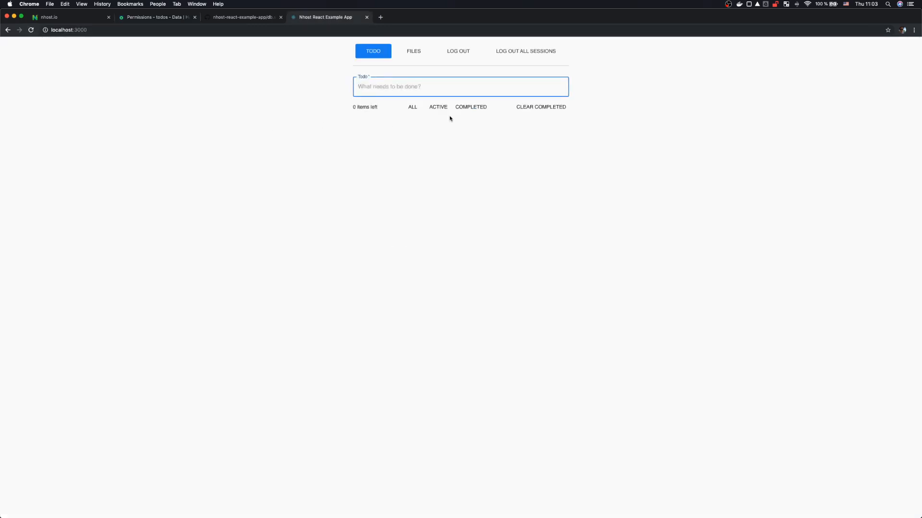
click(406, 87)
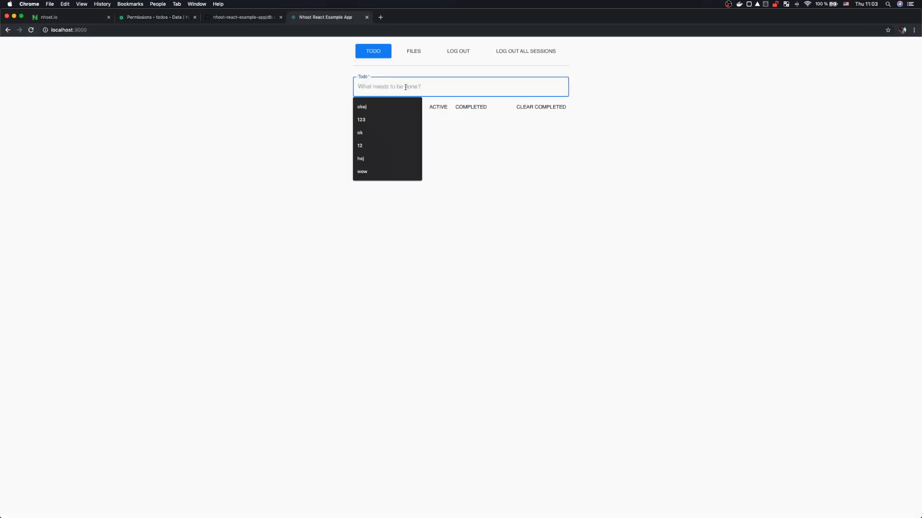
text(sleep)
key(Return)
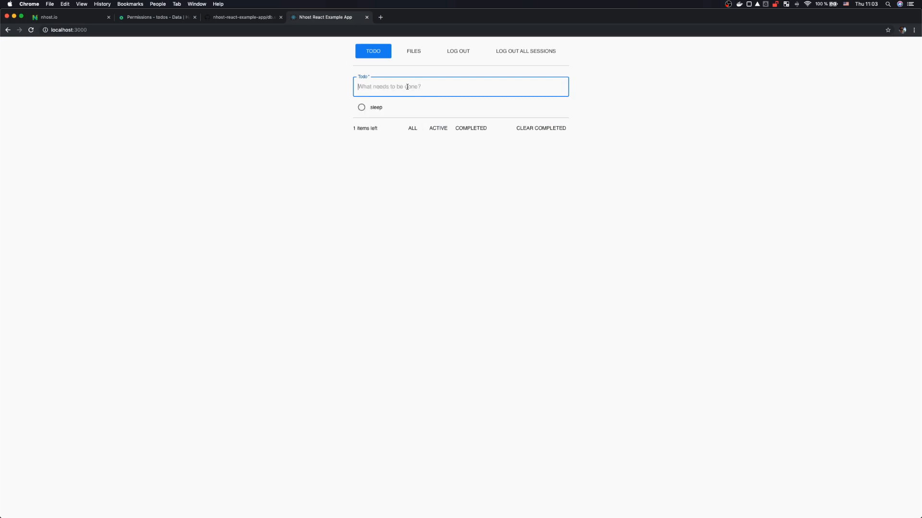
text(eat)
key(Return)
text(work)
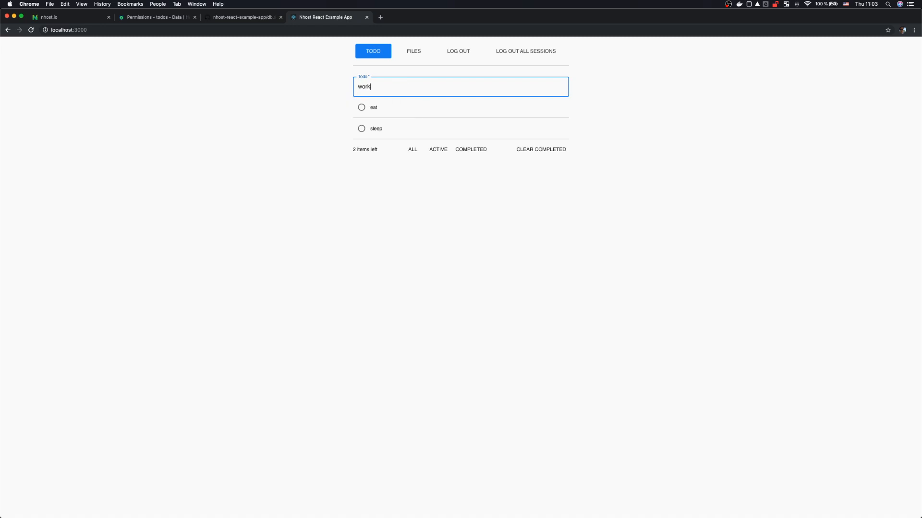
text(out)
key(Return)
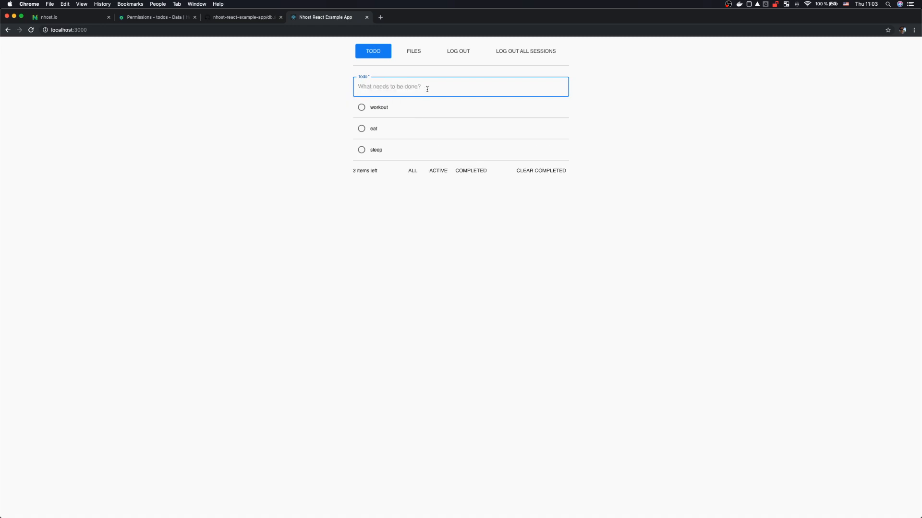
Step: Dismiss the autofill suggestions on the todo field and check the '3 items left' counter
click(427, 89)
click(279, 107)
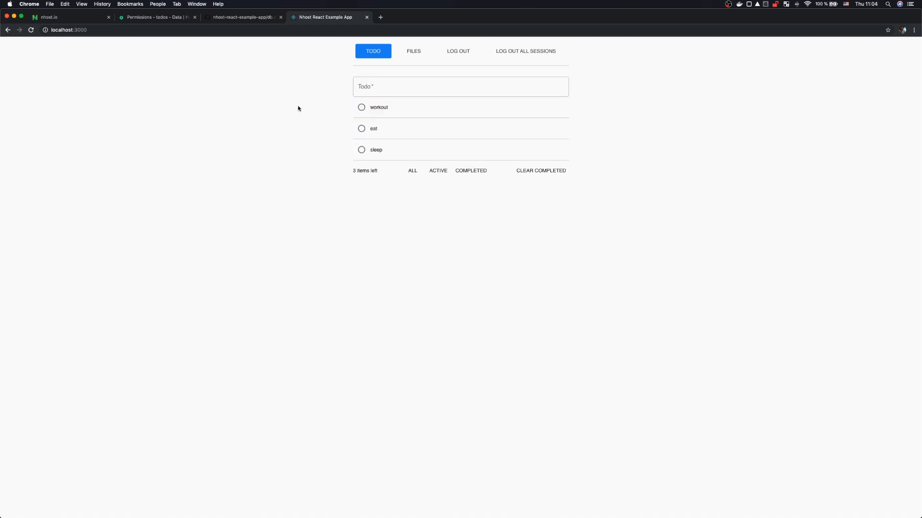
click(372, 83)
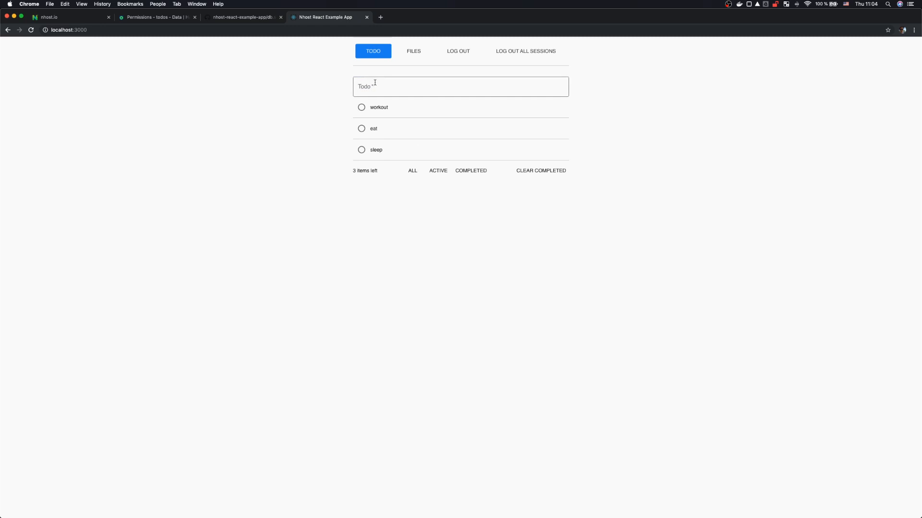
click(373, 87)
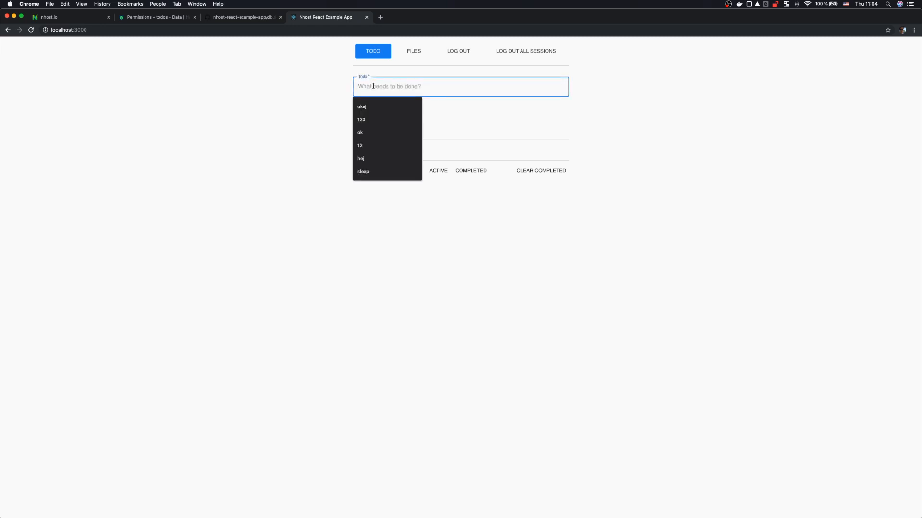
click(315, 103)
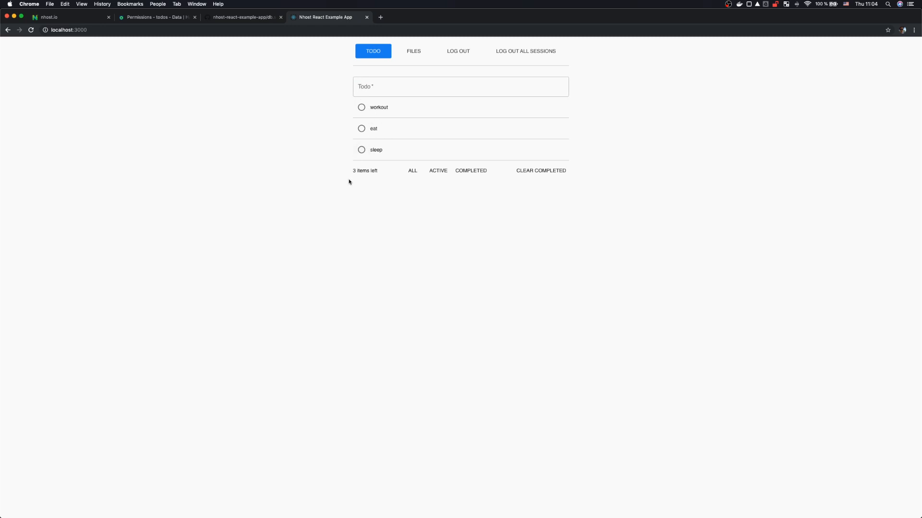
drag(353, 171, 367, 171)
click(374, 172)
click(366, 171)
Step: Mark eat done, try the Active, Completed and All filters, then clear completed todos
right_click(165, 243)
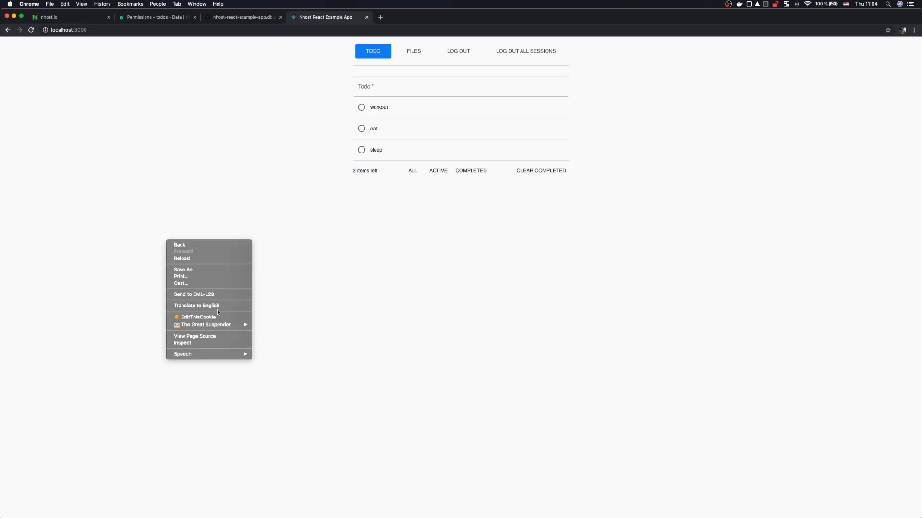
click(331, 238)
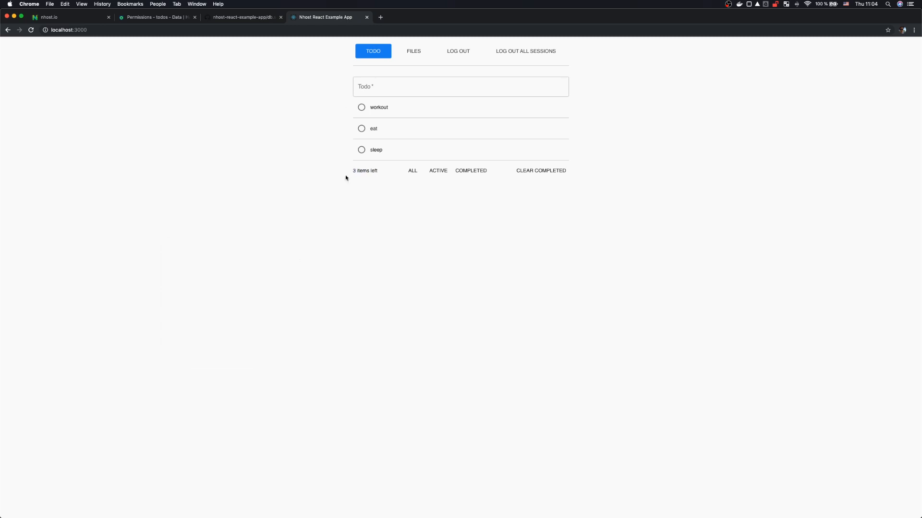
click(363, 130)
click(443, 172)
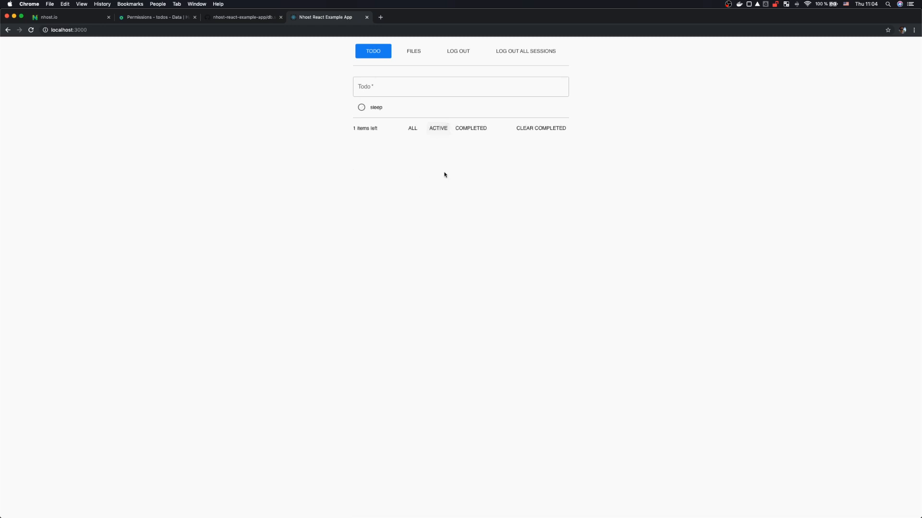
click(468, 128)
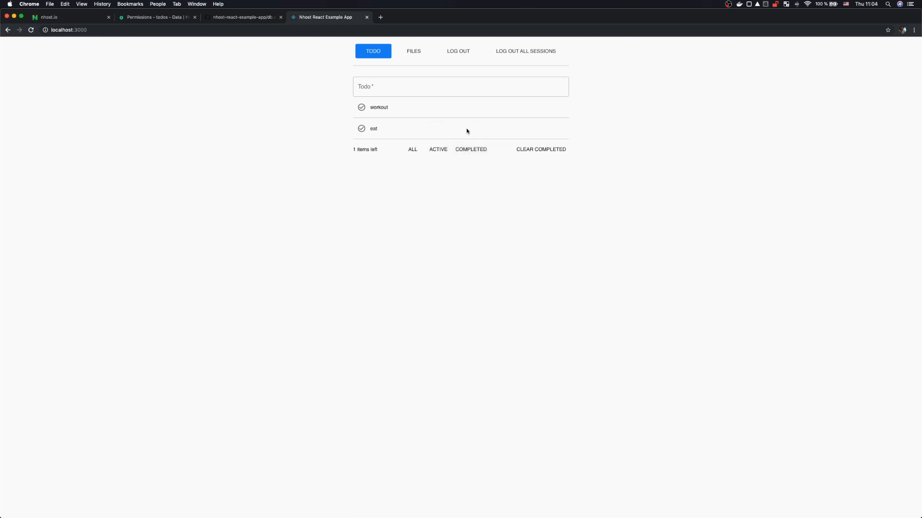
click(411, 149)
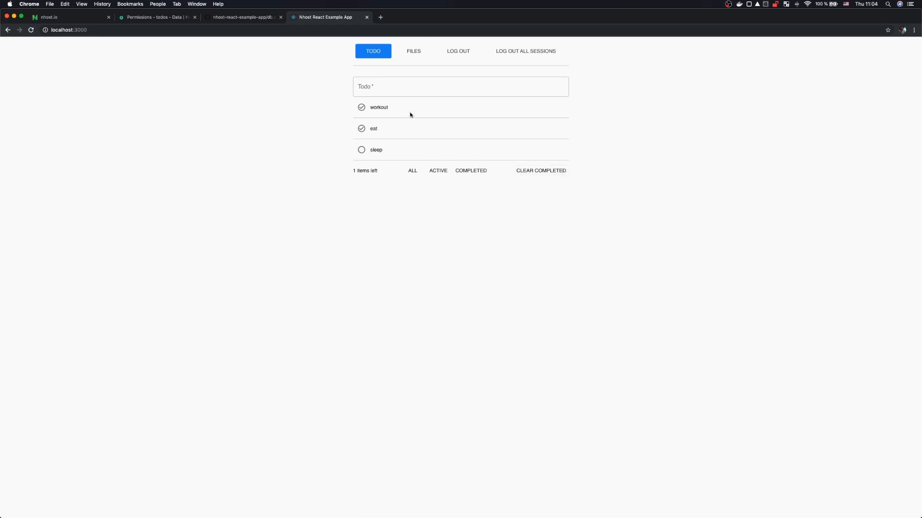
click(538, 172)
Step: Duplicate the app's tab into its own window and place the two windows side by side
right_click(294, 268)
click(310, 71)
right_click(330, 17)
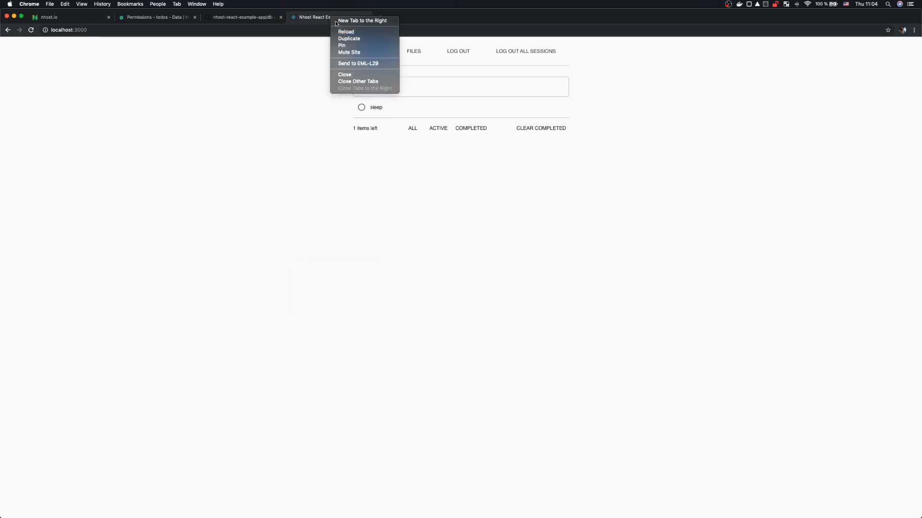
click(354, 39)
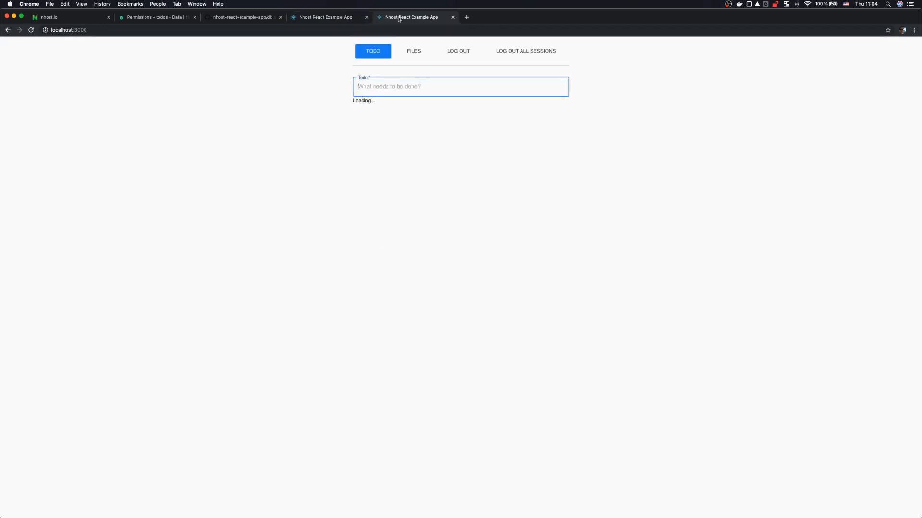
drag(413, 24, 920, 150)
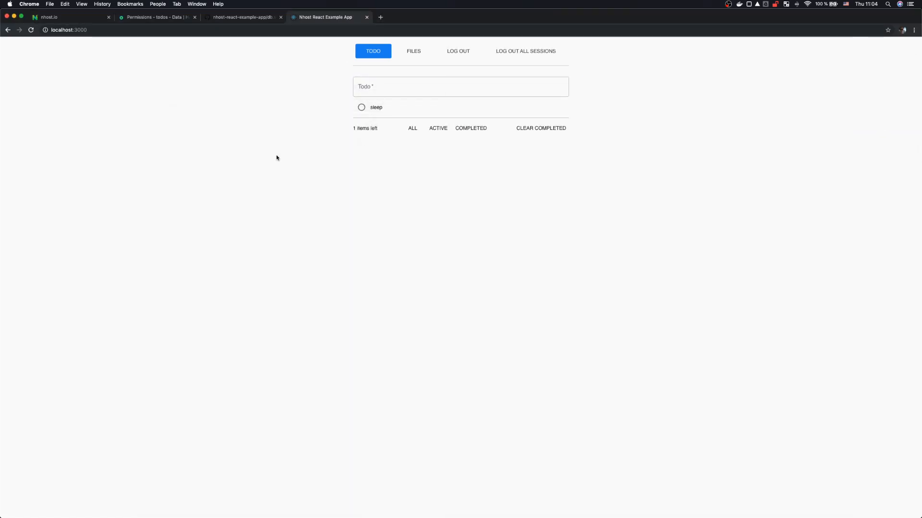
drag(520, 10, 13, 226)
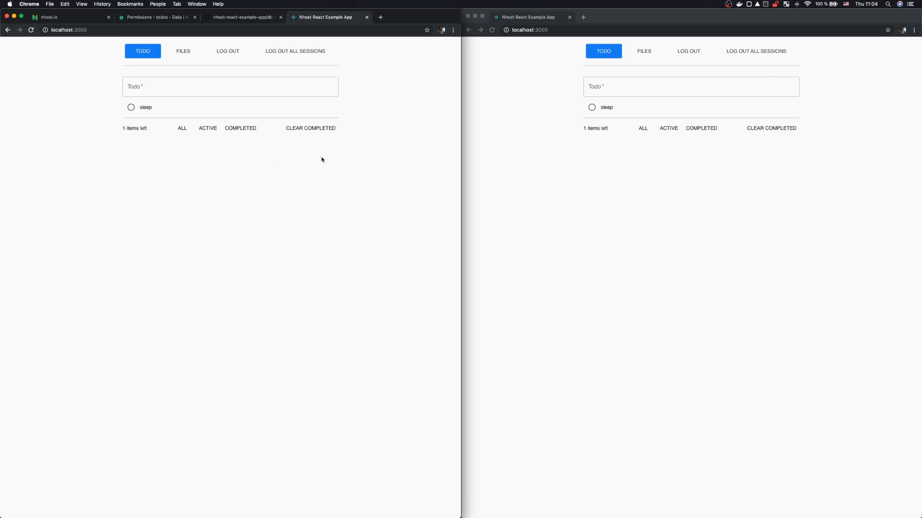
Step: Add the todos 'work' and 'eat' in the left app window
click(214, 89)
key(Escape)
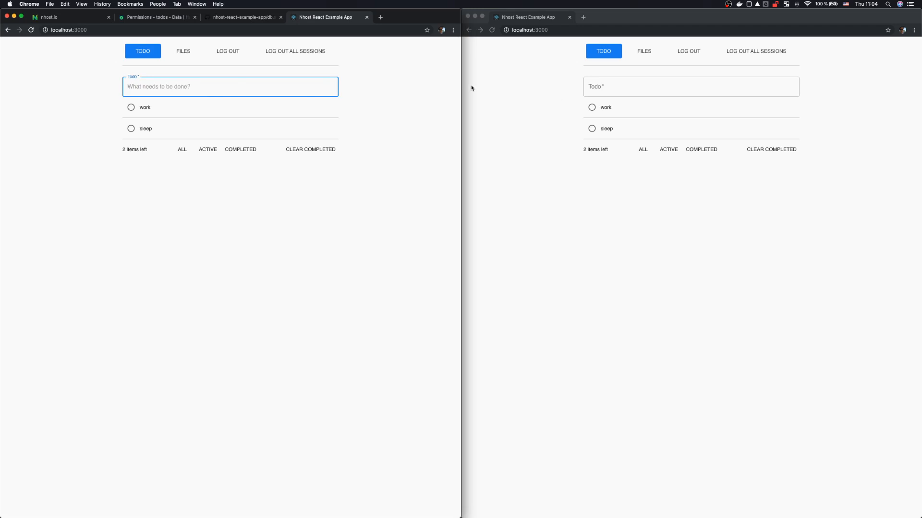
click(242, 82)
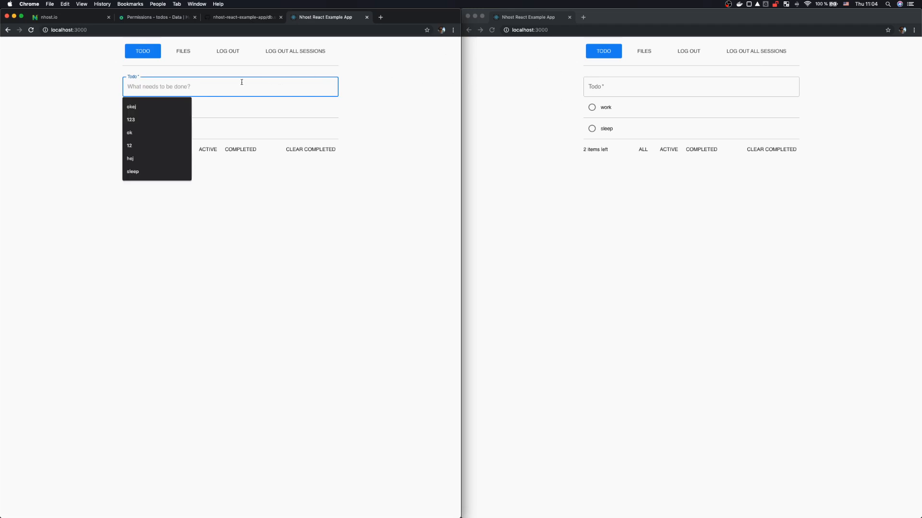
text(eat)
key(Return)
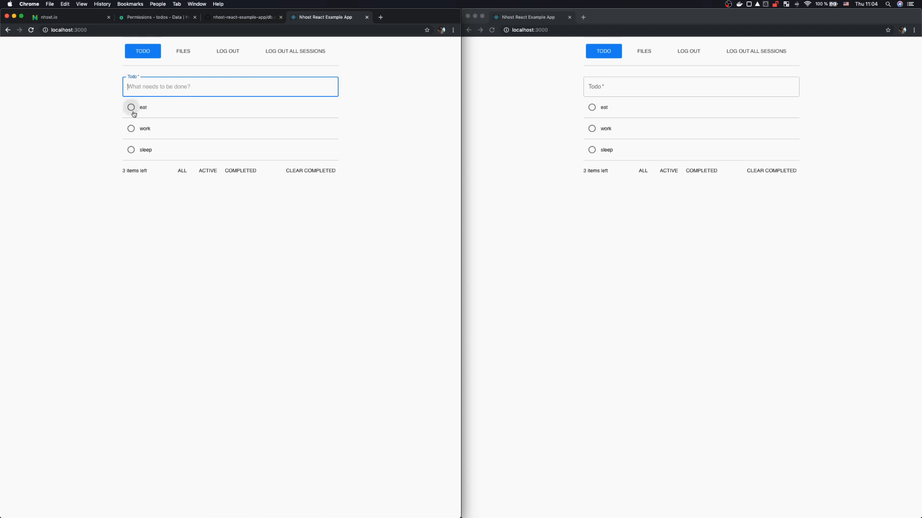
Step: Mark eat and work as done and clear completed todos, leaving only sleep in both windows
click(133, 112)
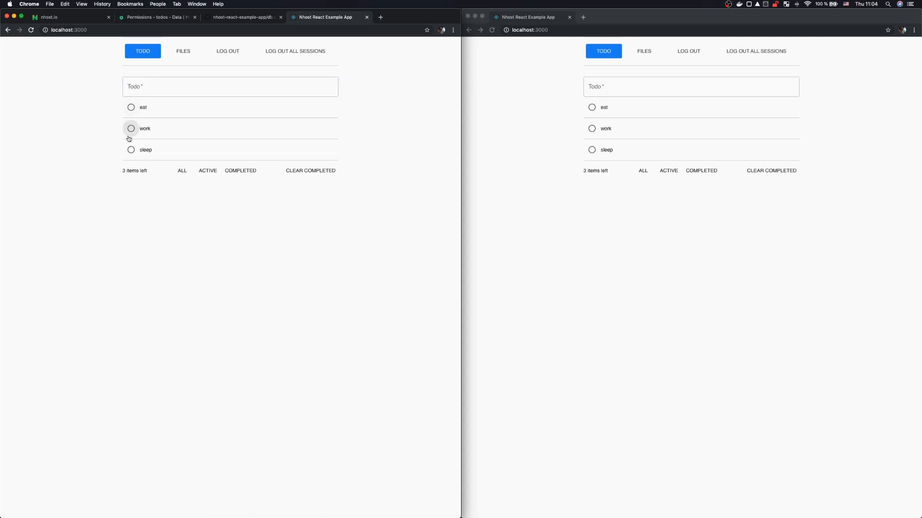
click(593, 128)
click(787, 172)
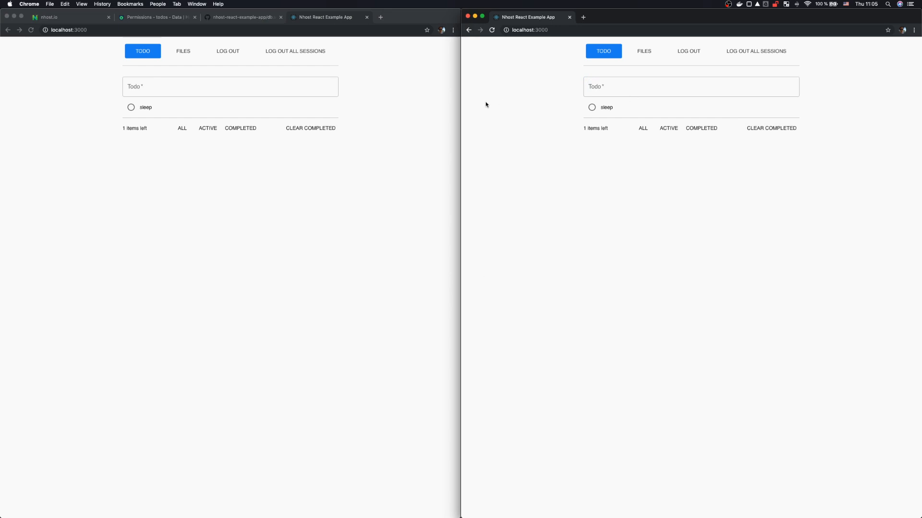
key(super+Tab)
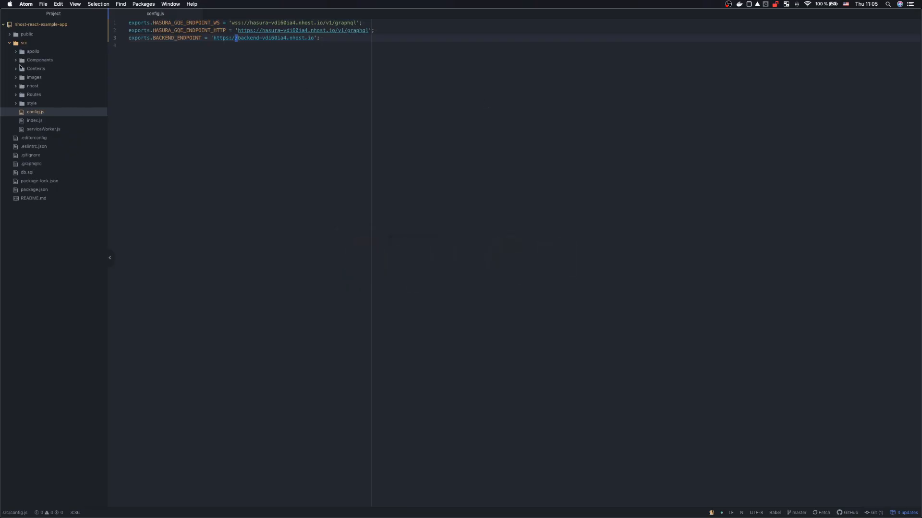
Step: Open src/Components/gql/Todos.js from Atom's project tree
click(18, 60)
click(22, 70)
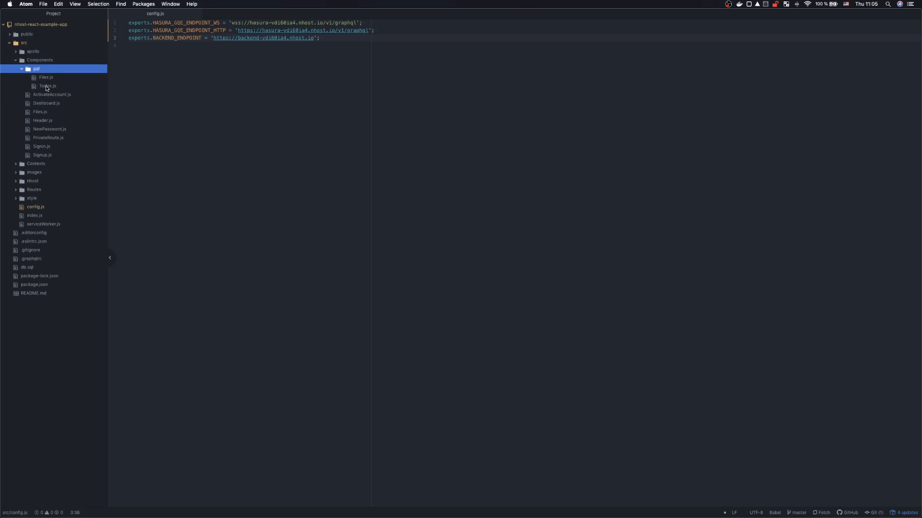
double_click(46, 87)
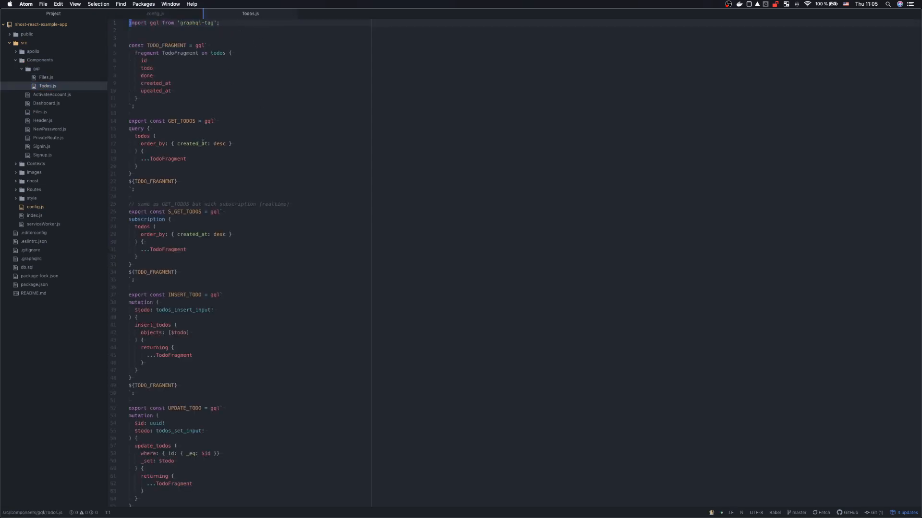
scroll(203, 143, down, 1)
Step: Compare the GET_TODOS query with the S_GET_TODOS subscription in Todos.js
click(178, 105)
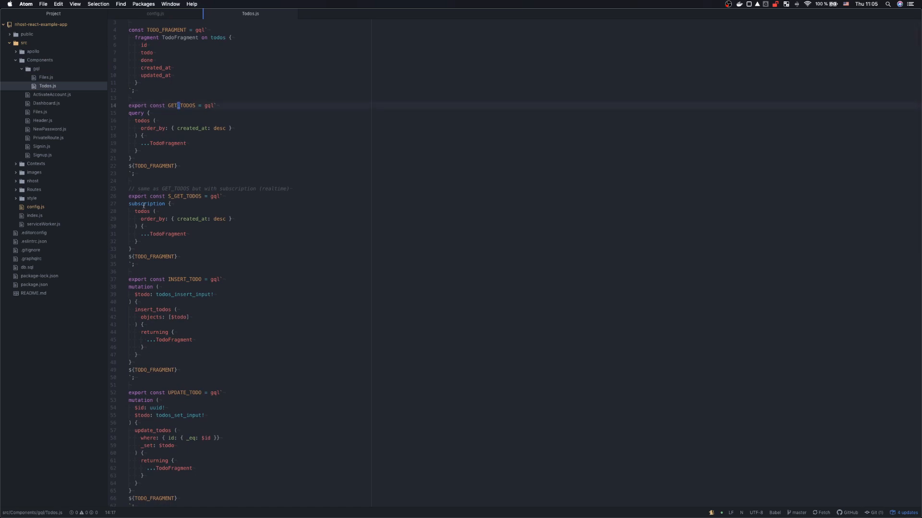
click(139, 113)
click(138, 206)
click(140, 113)
click(149, 204)
Step: Review the INSERT_TODO, UPDATE_TODO and CLEAR_COMPLETED mutations, including the done equals true filter
scroll(216, 225, down, 5)
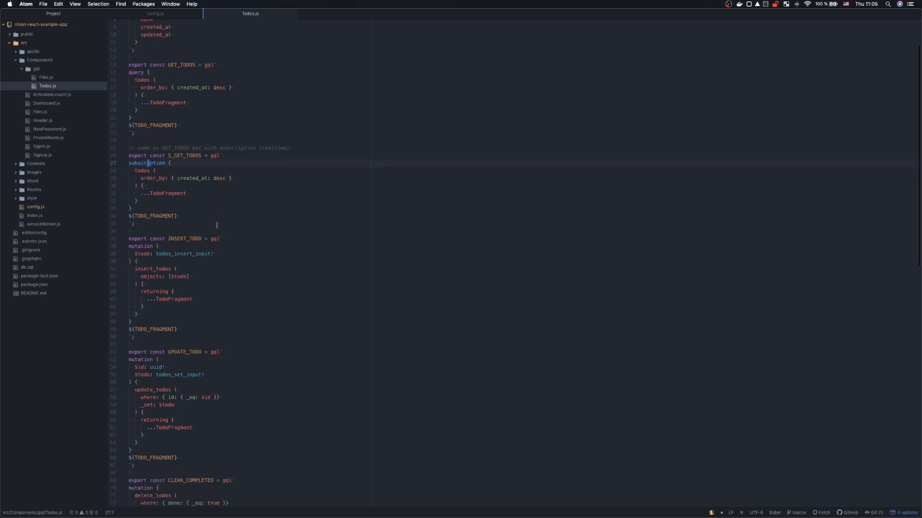
click(160, 185)
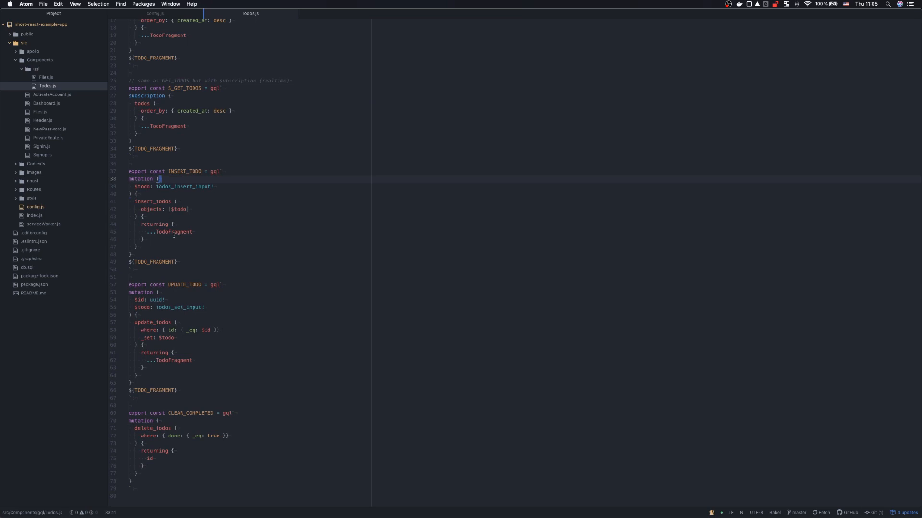
scroll(174, 235, down, 4)
click(139, 238)
scroll(158, 288, down, 3)
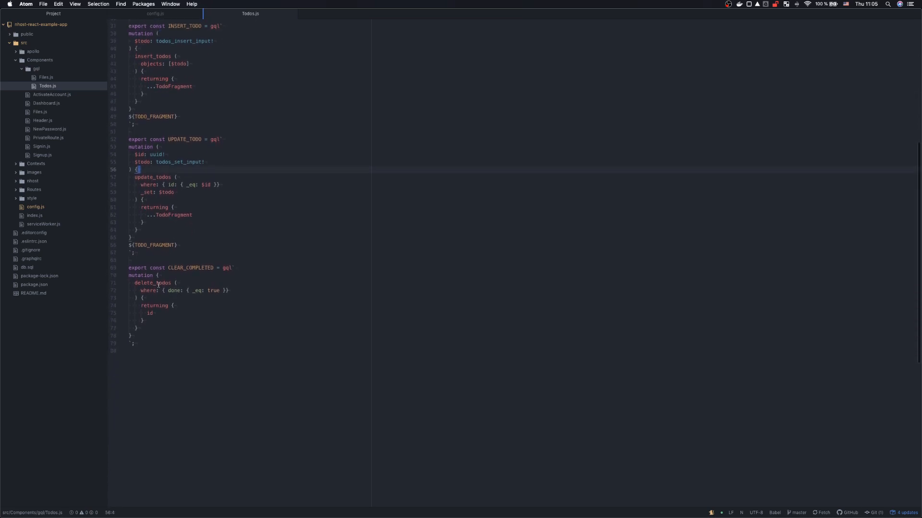
click(159, 289)
click(171, 290)
click(210, 291)
scroll(201, 337, up, 10)
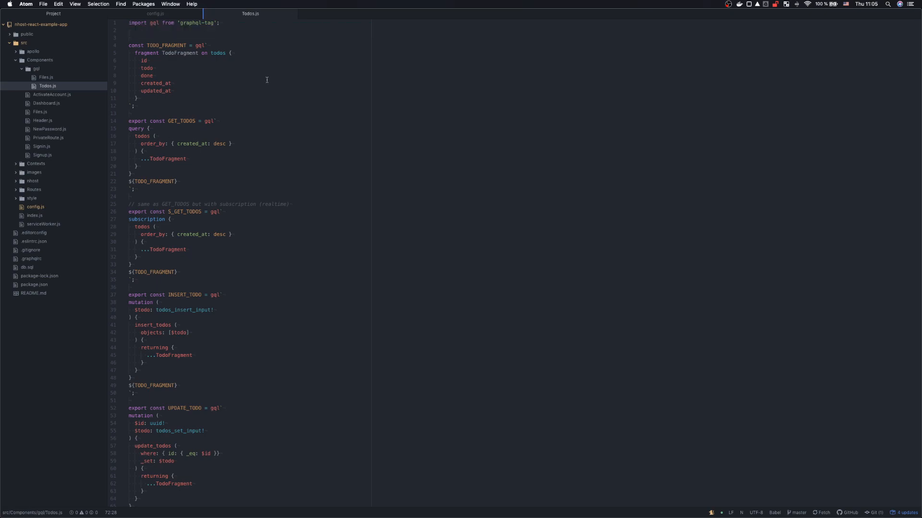
key(super+Tab)
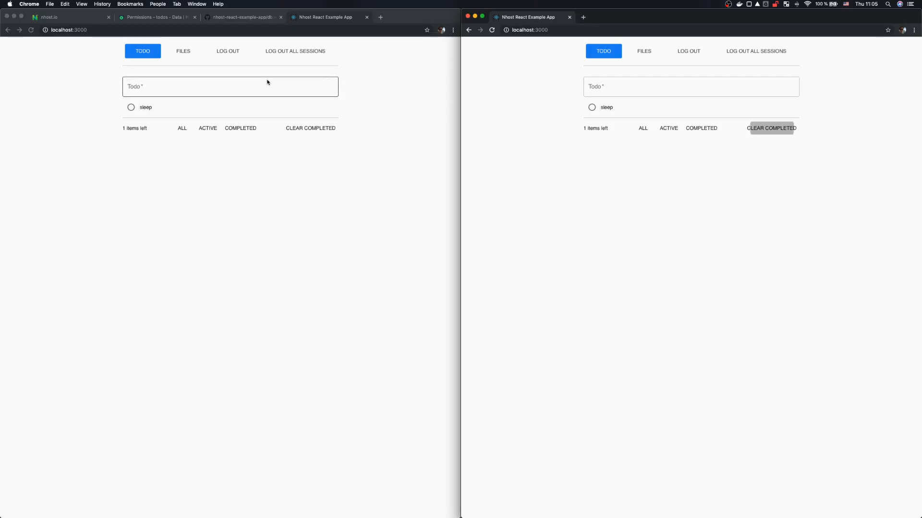
Step: Open the app's Files page, highlight 'files' in its field-not-found error, and go to Hasura
click(181, 52)
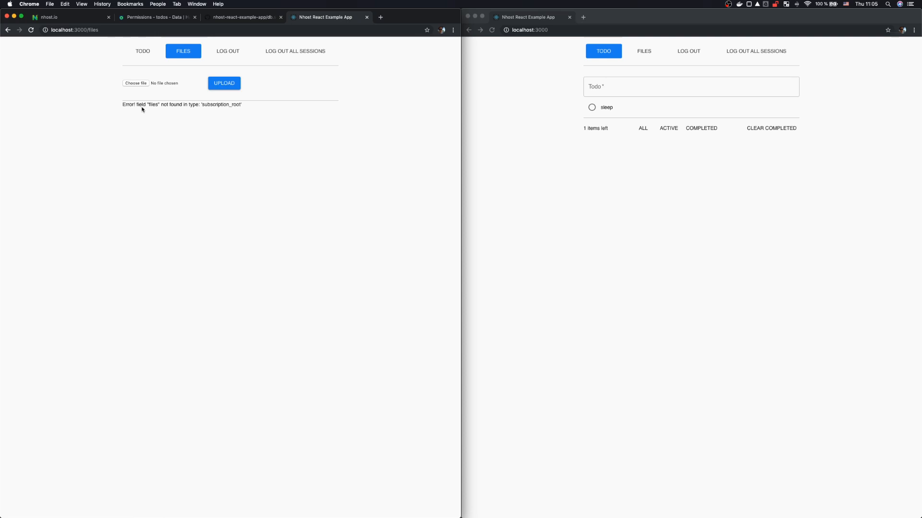
double_click(153, 105)
click(150, 22)
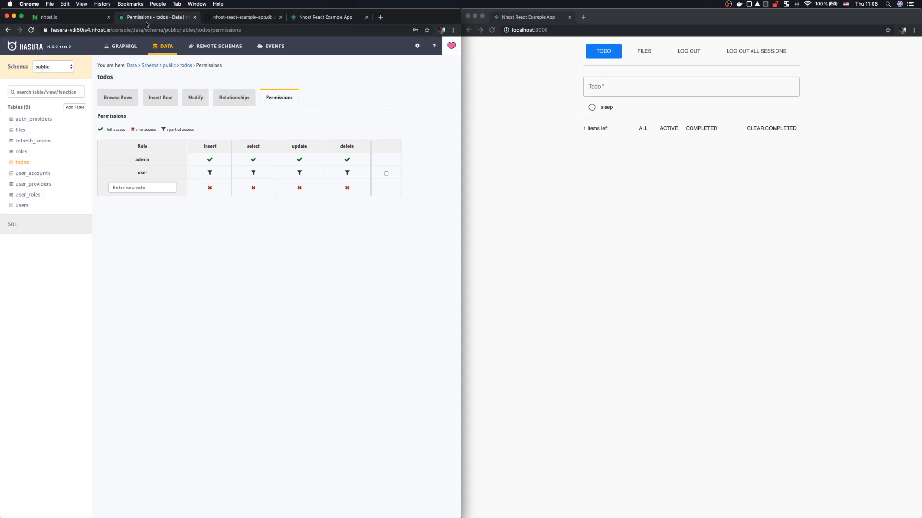
Step: Give the user role insert on files without row checks, allowing file_path and downloadable_url
click(18, 130)
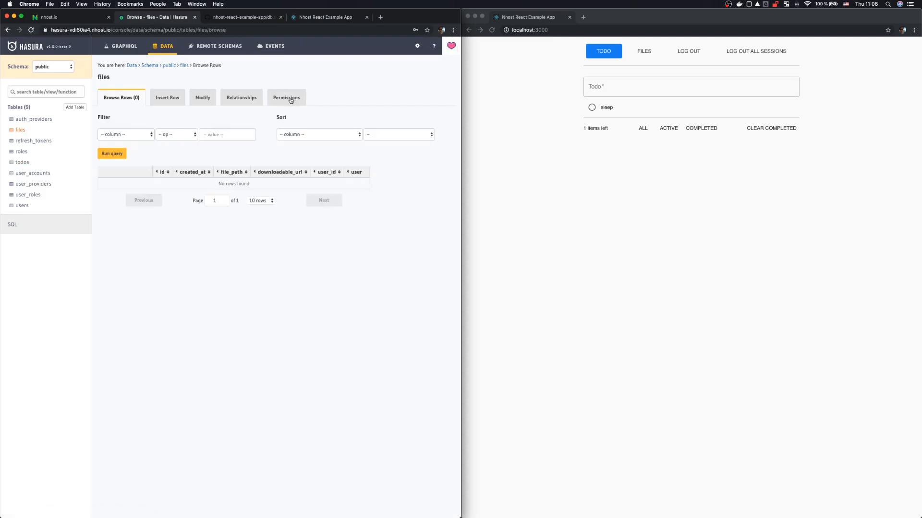
click(290, 98)
click(214, 176)
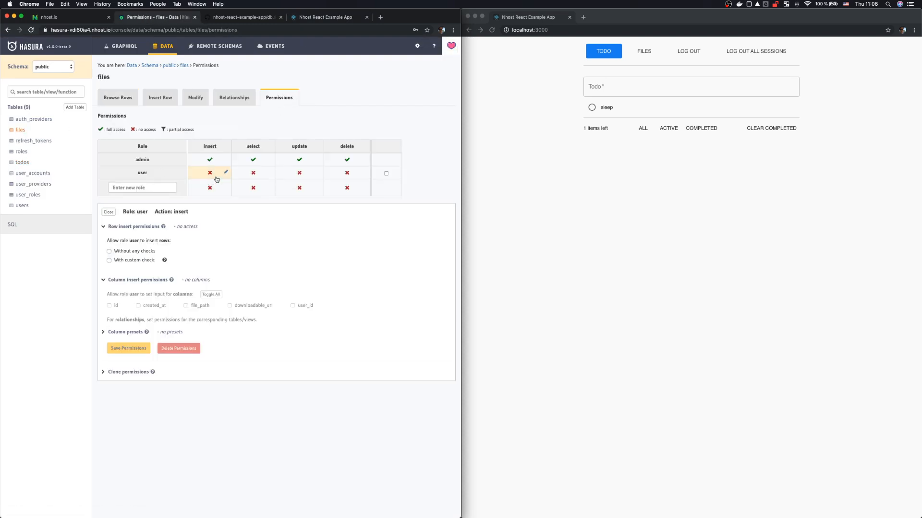
click(138, 253)
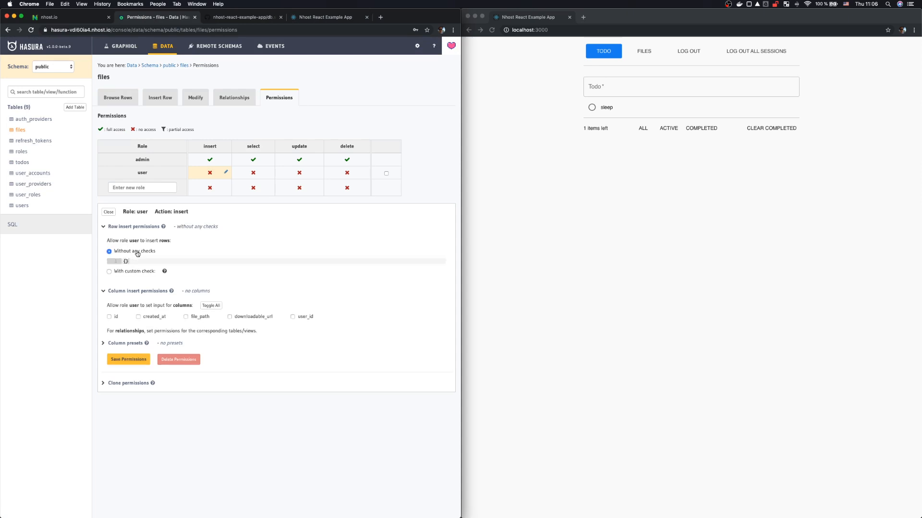
click(208, 318)
click(254, 318)
Step: Preset user_id from the user-id session variable and save the insert permission
click(124, 344)
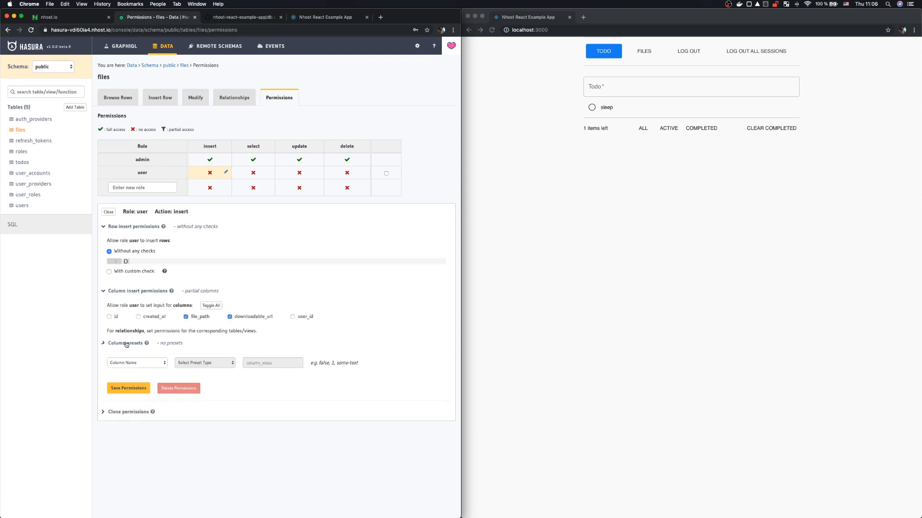
click(130, 363)
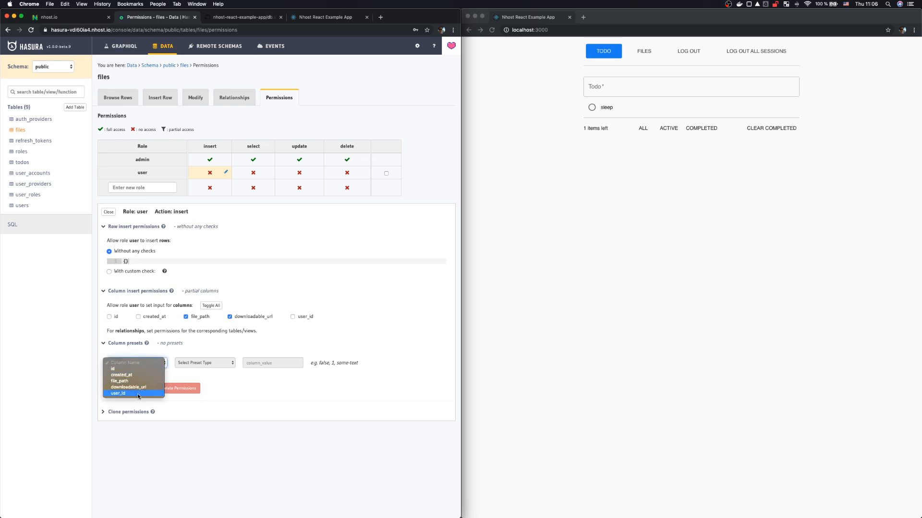
click(137, 393)
click(207, 363)
click(207, 371)
click(287, 363)
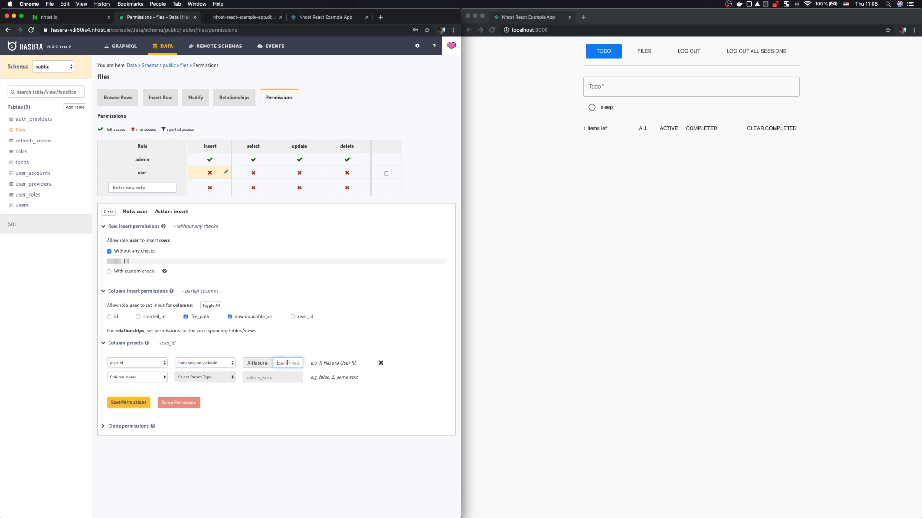
text(user-id)
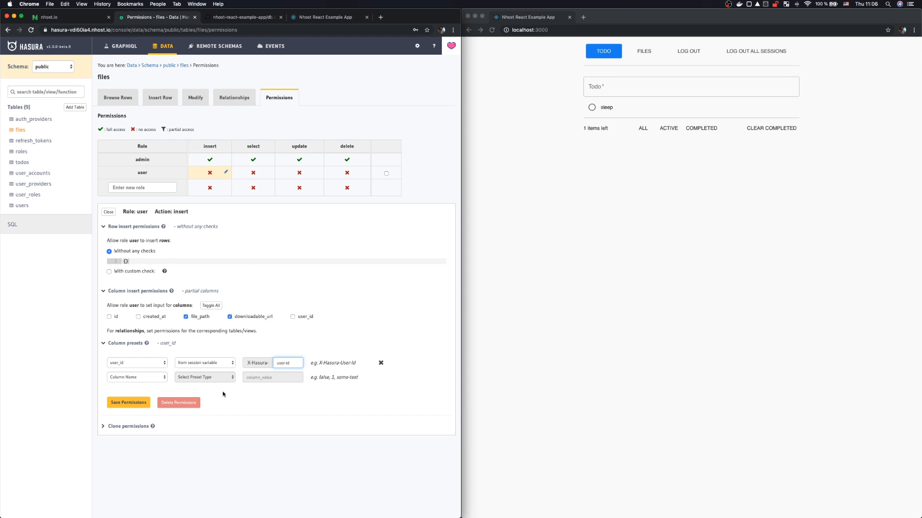
click(129, 403)
Step: Save user select on files: user_id _eq X-Hasura-User-Id, all columns, aggregation queries allowed
click(250, 176)
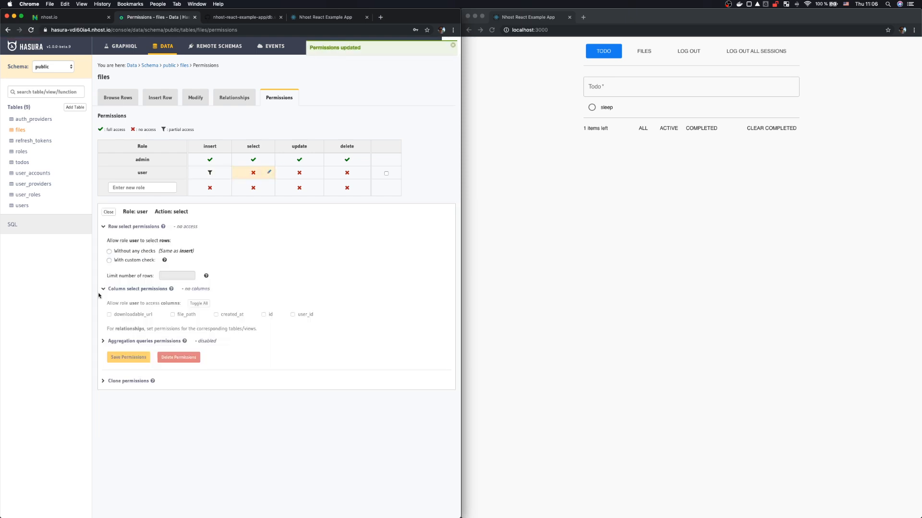
click(138, 260)
click(144, 294)
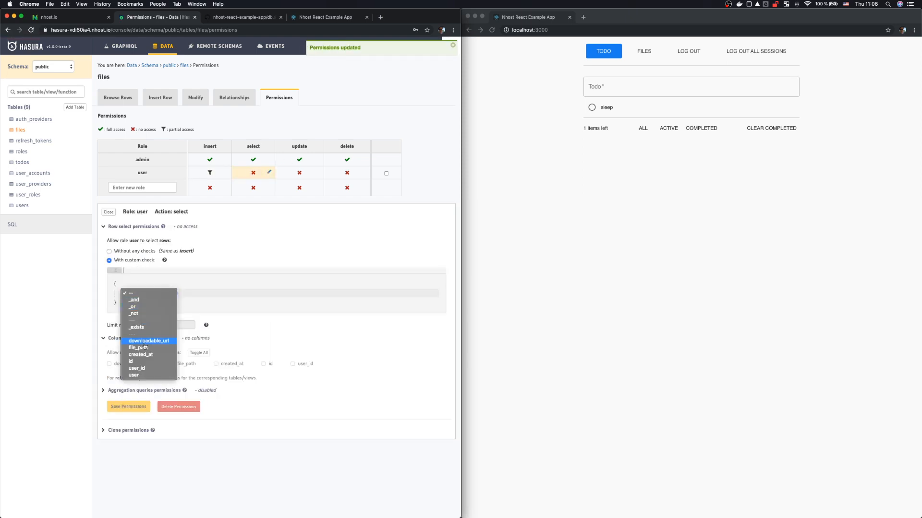
click(156, 368)
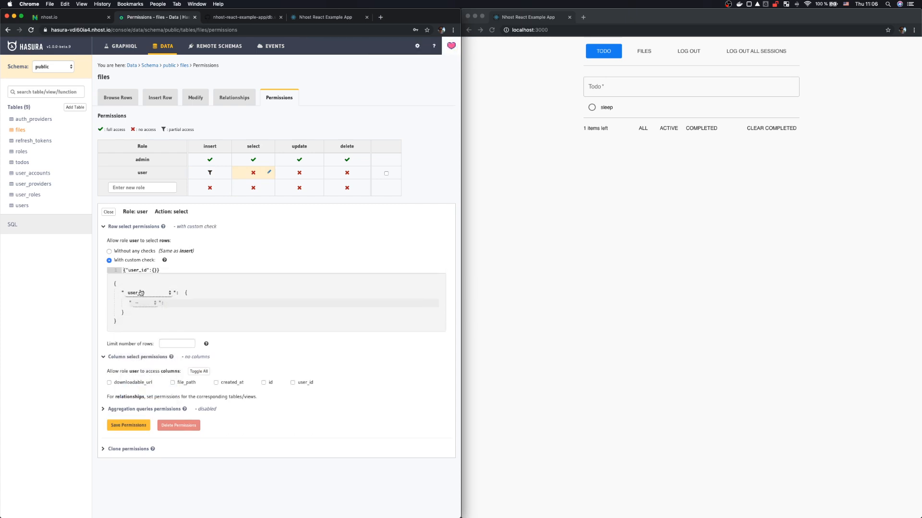
click(140, 304)
click(142, 308)
click(244, 303)
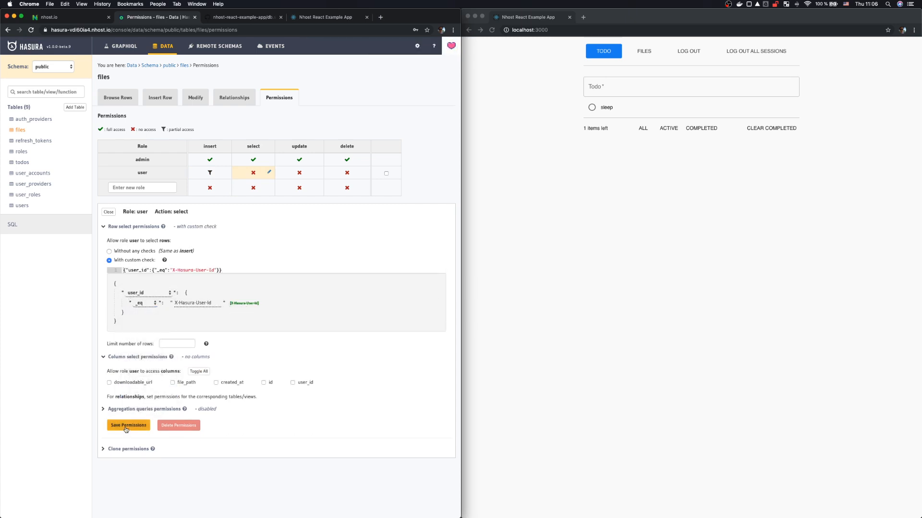
click(202, 372)
click(136, 411)
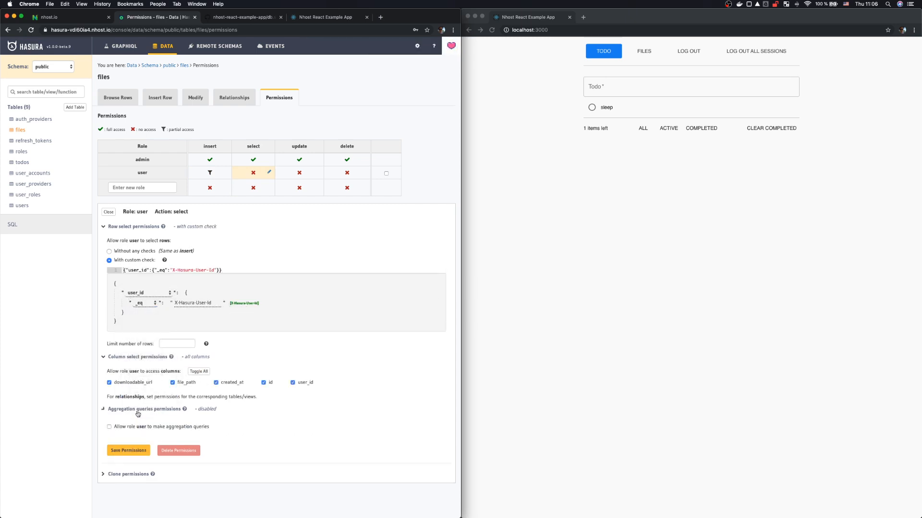
click(121, 427)
click(127, 450)
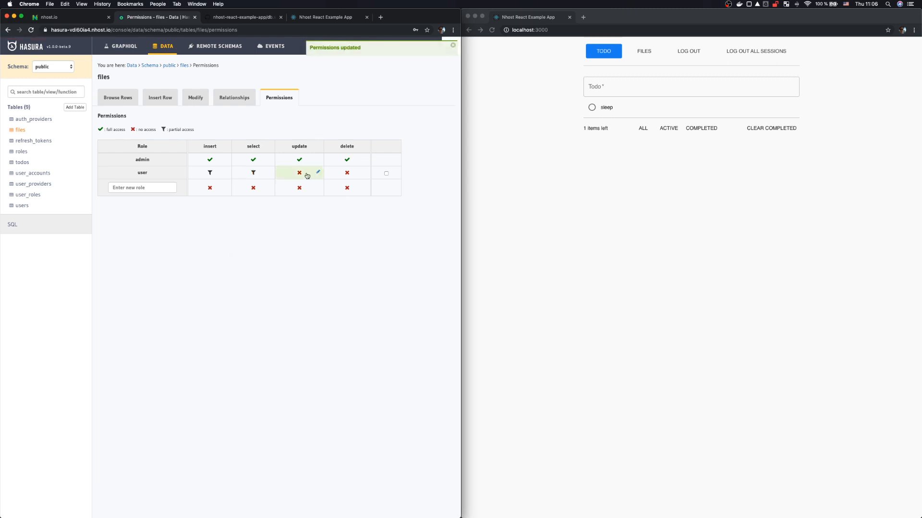
Step: Save user delete on files using the same check as select
click(350, 173)
click(125, 260)
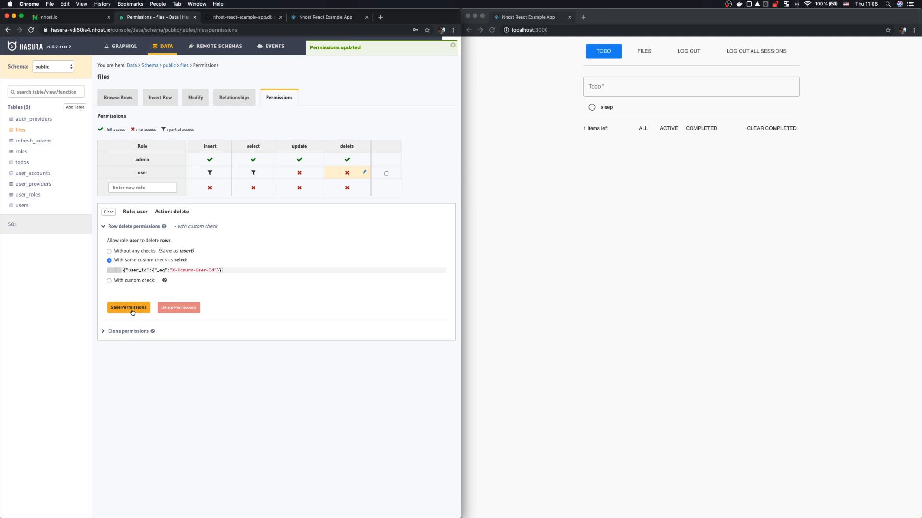
click(132, 311)
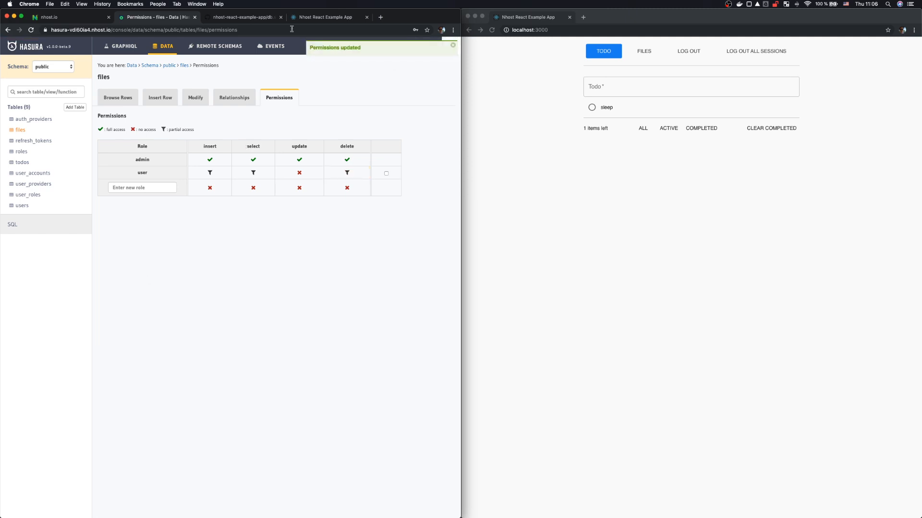
Step: Reload the app's Files page, close the second window and maximise the remaining one
click(304, 18)
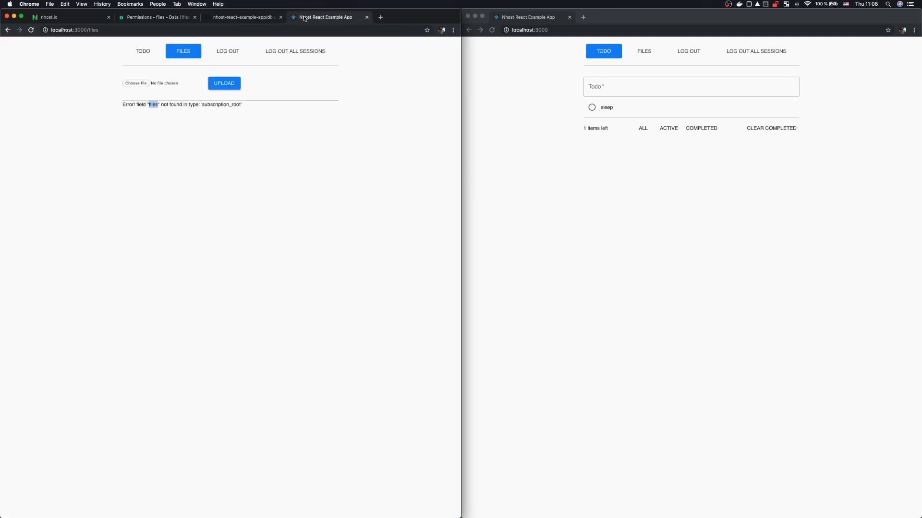
click(31, 29)
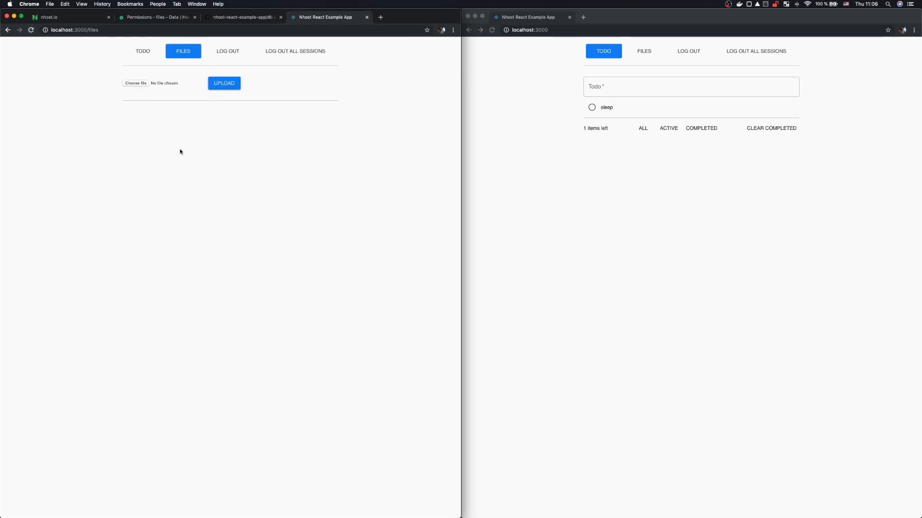
click(570, 17)
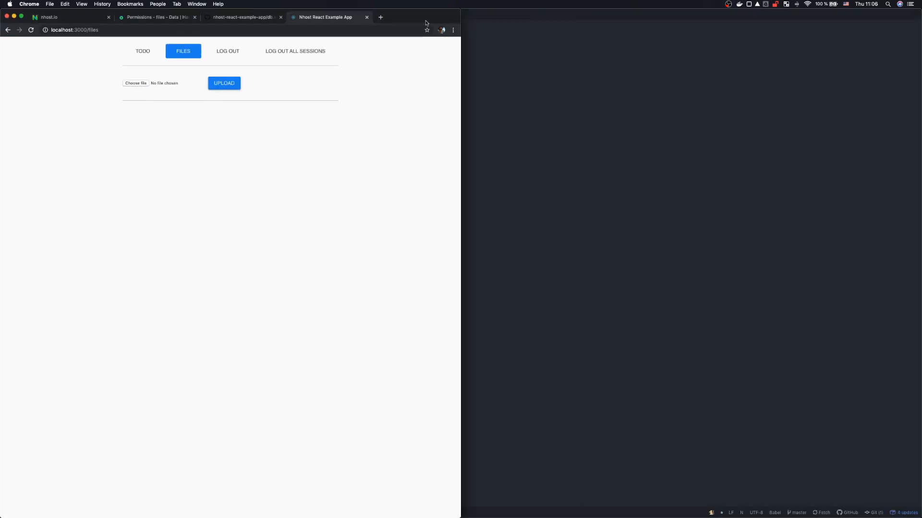
drag(425, 21, 446, 1)
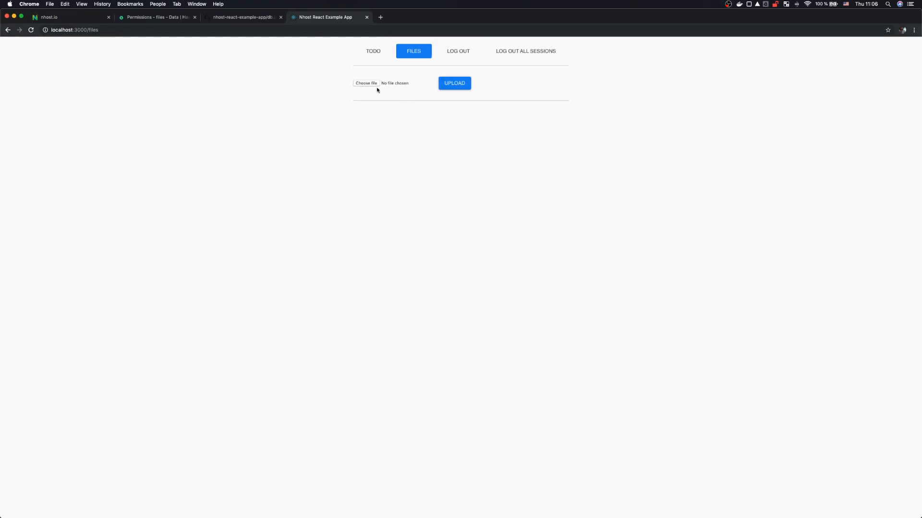
Step: Try UPLOAD with no file chosen, hitting a TypeError, then reload the app
click(459, 86)
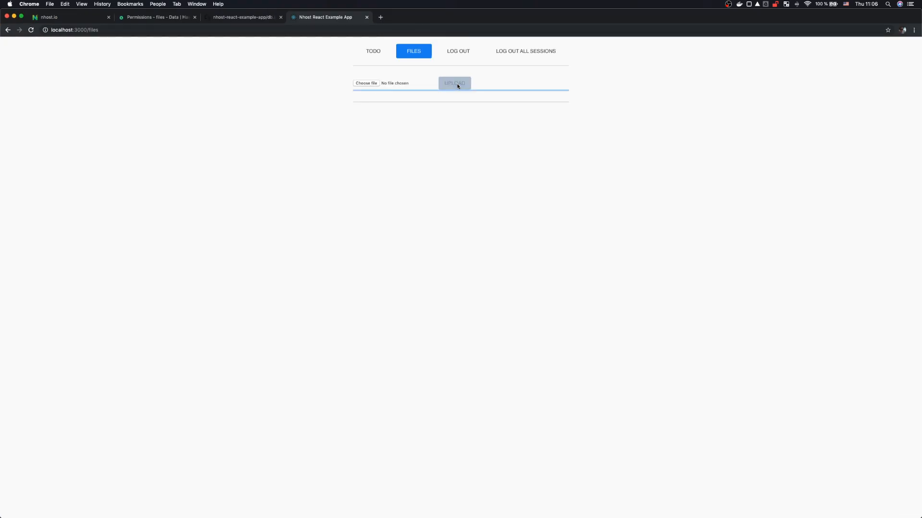
scroll(385, 93, left, 5)
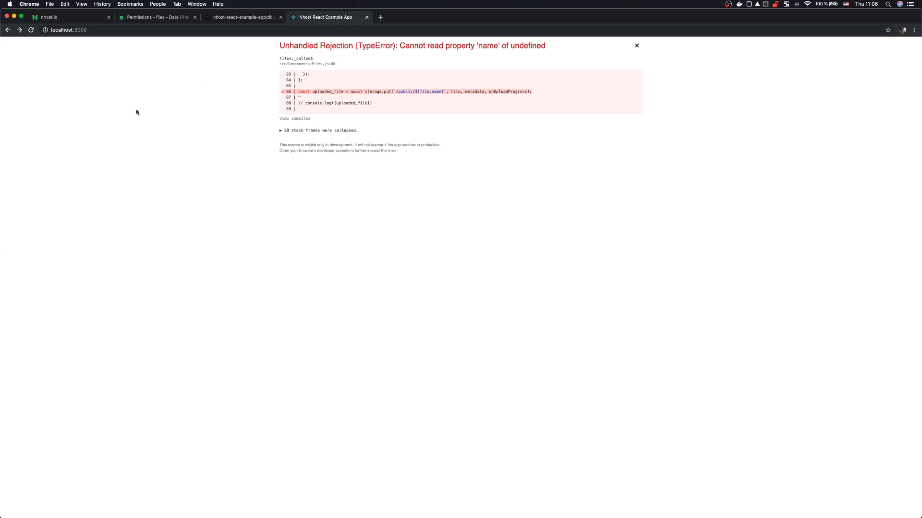
key(super+r)
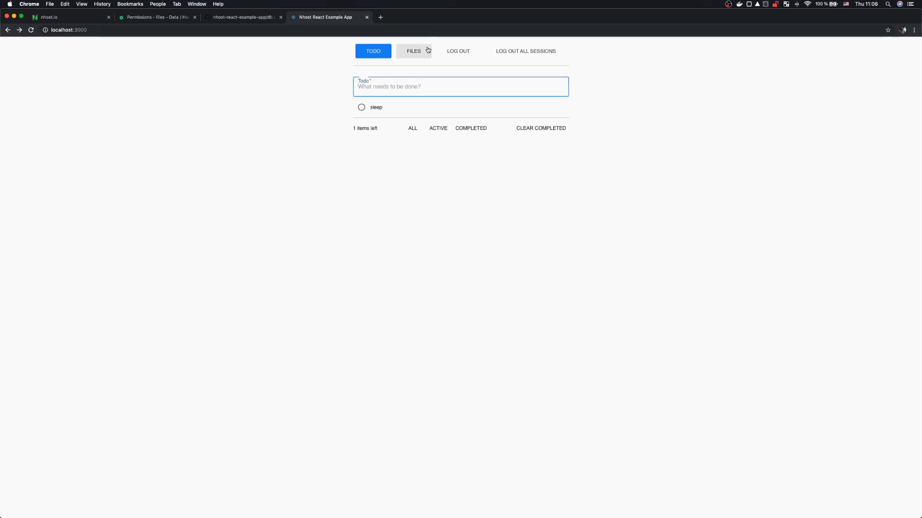
Step: Choose laptop.jpg on the Files page and upload it, which fails with a 401 error
click(428, 50)
click(369, 85)
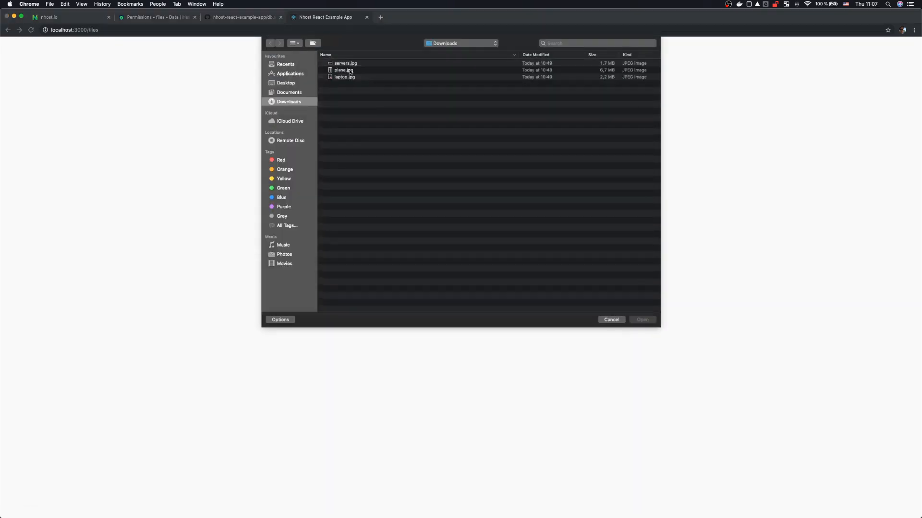
double_click(344, 78)
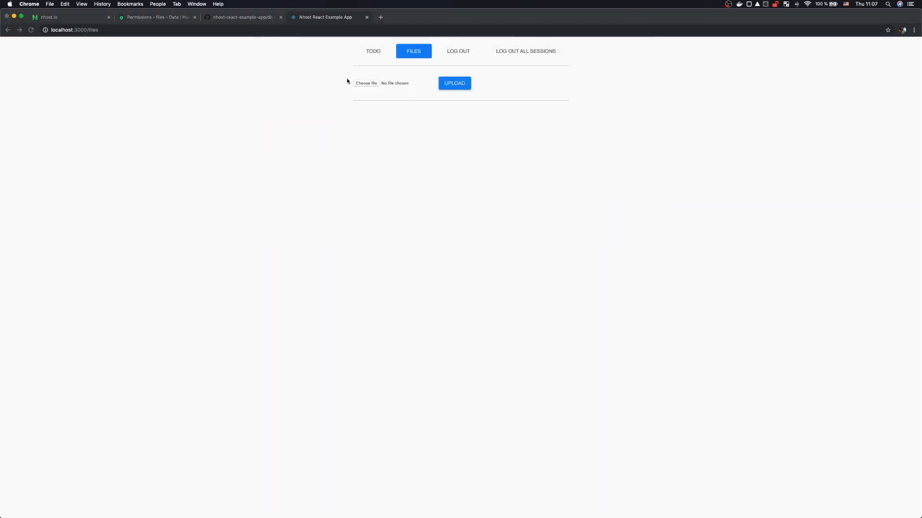
click(455, 85)
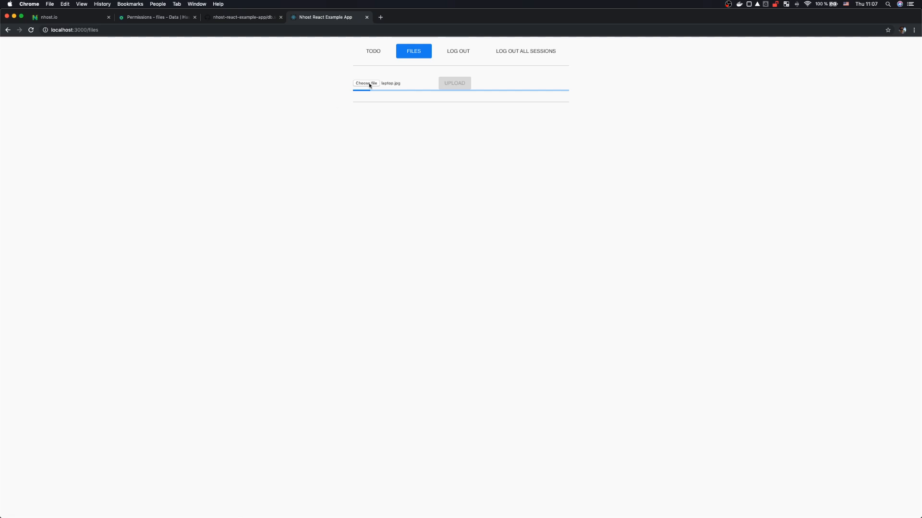
Step: Open DevTools' Network tab and reload the Files page to capture requests
right_click(234, 164)
click(263, 267)
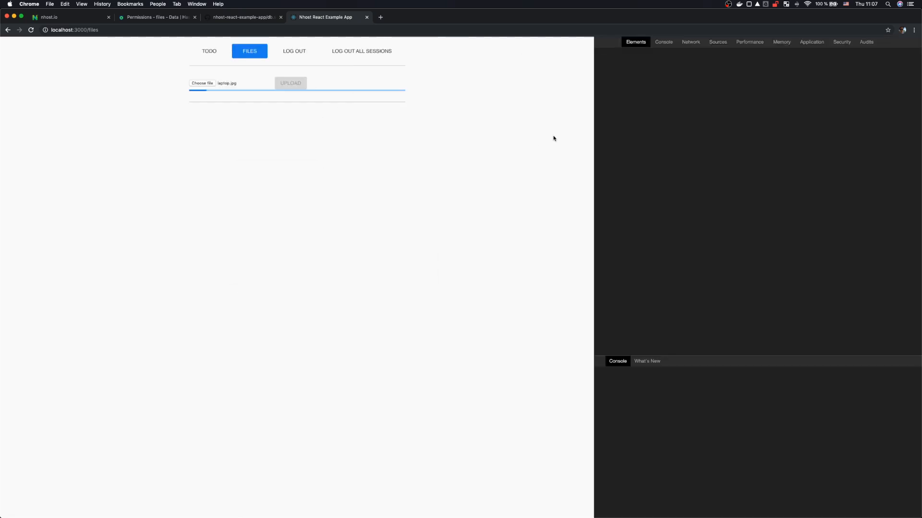
click(690, 42)
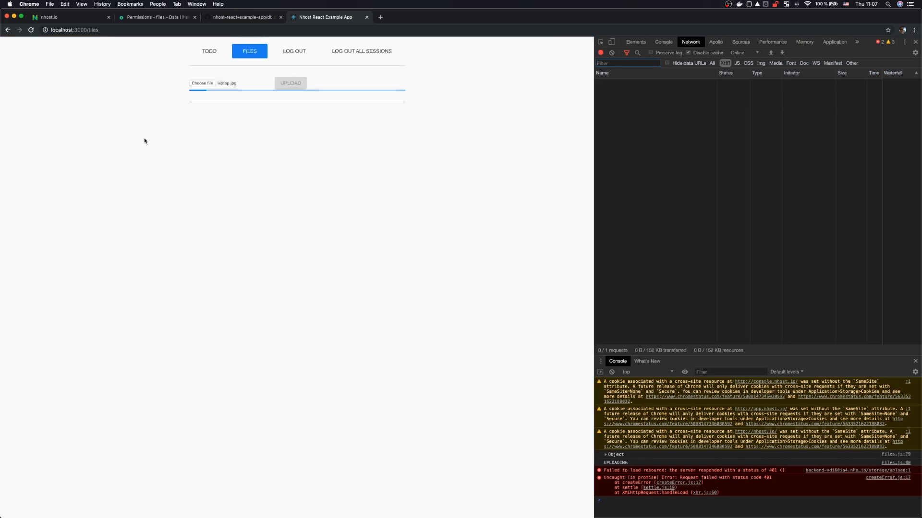
key(super+r)
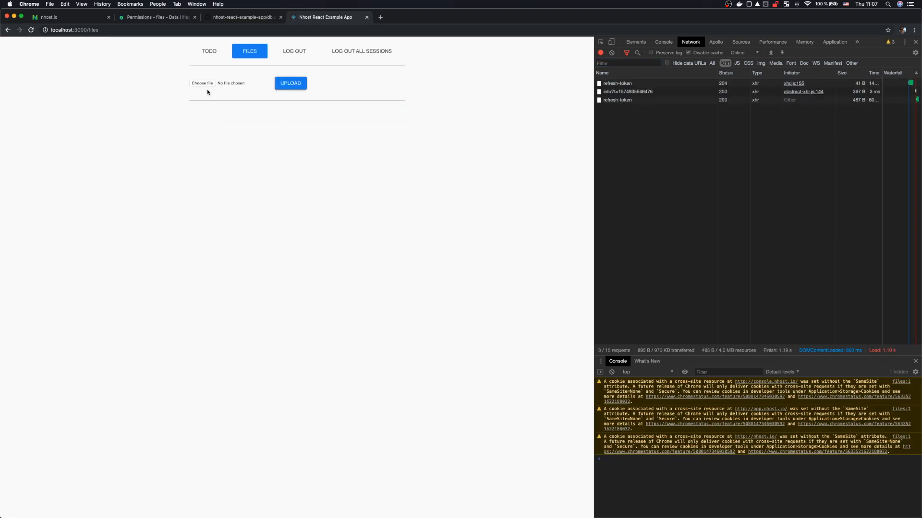
Step: Open the nhost.io Storage Rules editor and trial-delete the public-read block, then undo
key(super+1)
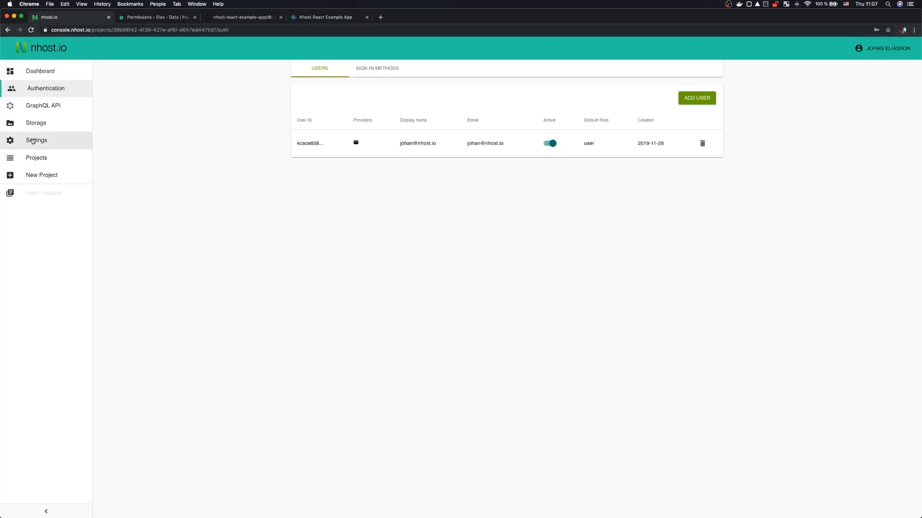
click(55, 124)
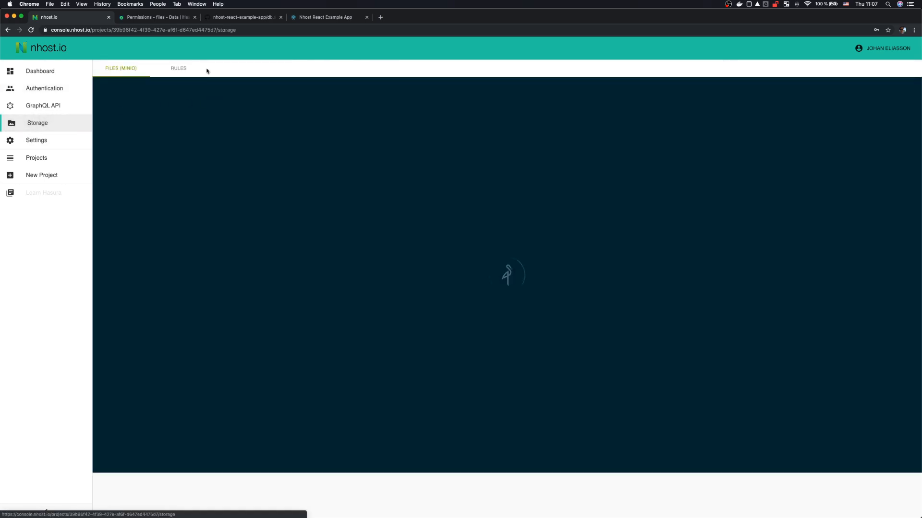
click(176, 70)
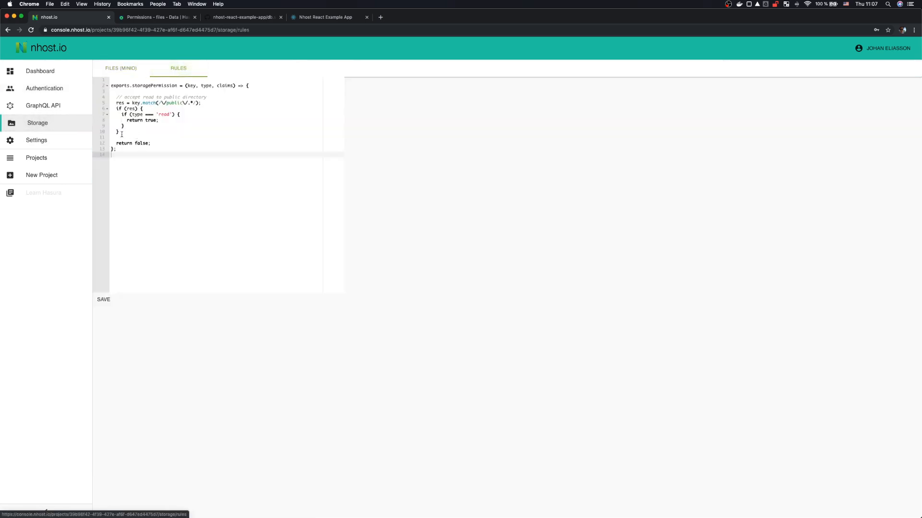
drag(115, 138, 98, 93)
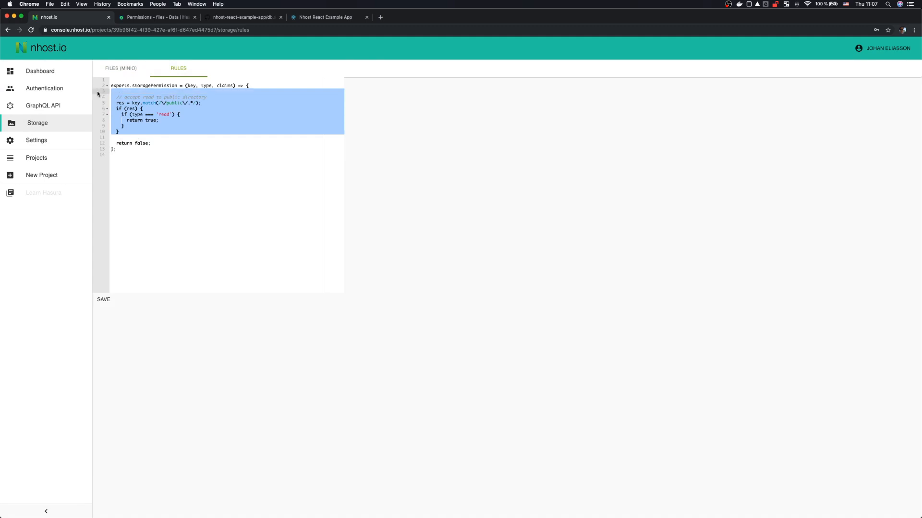
key(BackSpace)
key(super+z)
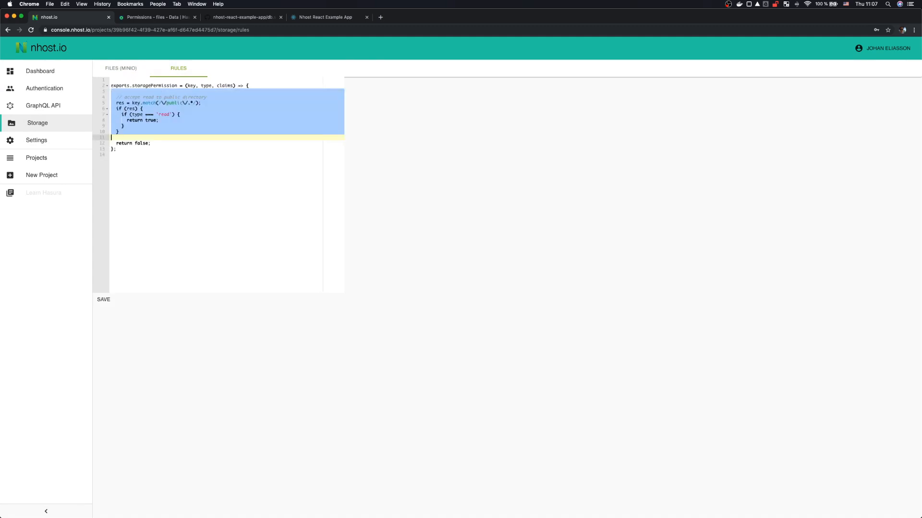
click(161, 114)
Step: Point out the rule function's key, type and claims parameters and the read condition
double_click(190, 86)
click(191, 85)
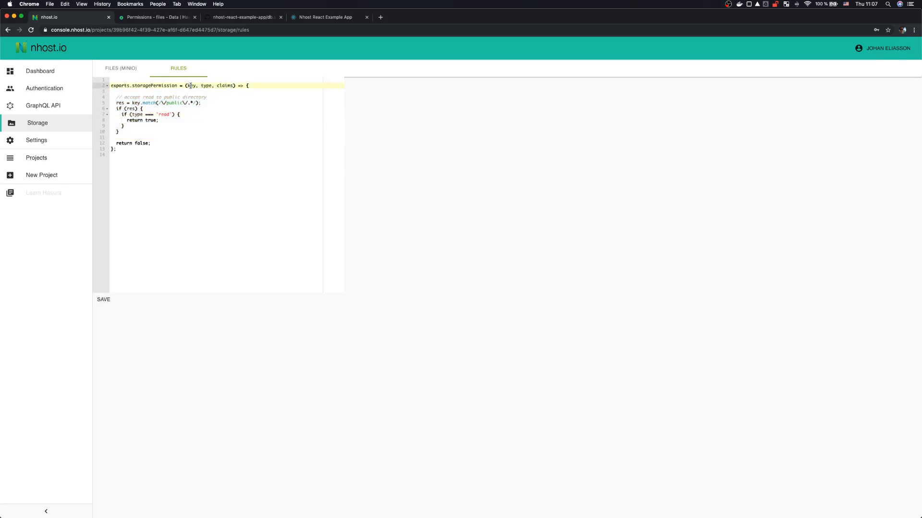
double_click(191, 85)
double_click(207, 86)
double_click(160, 115)
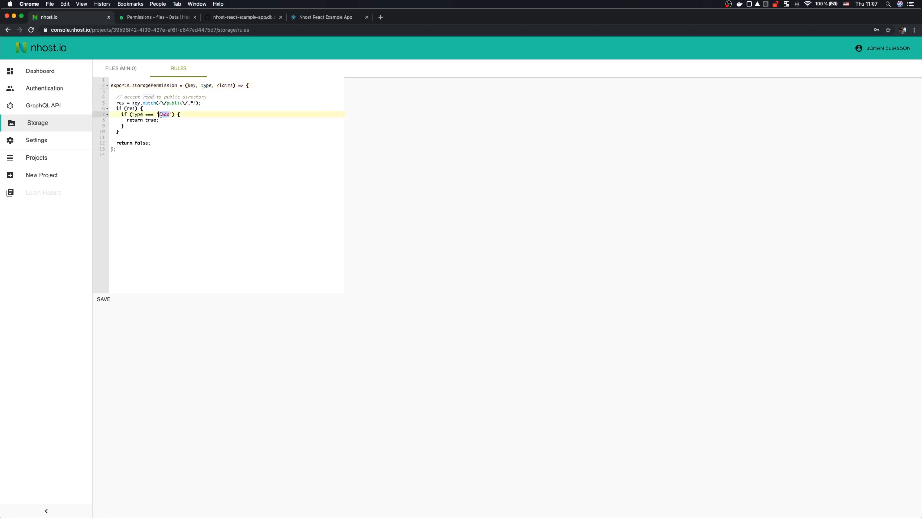
double_click(221, 85)
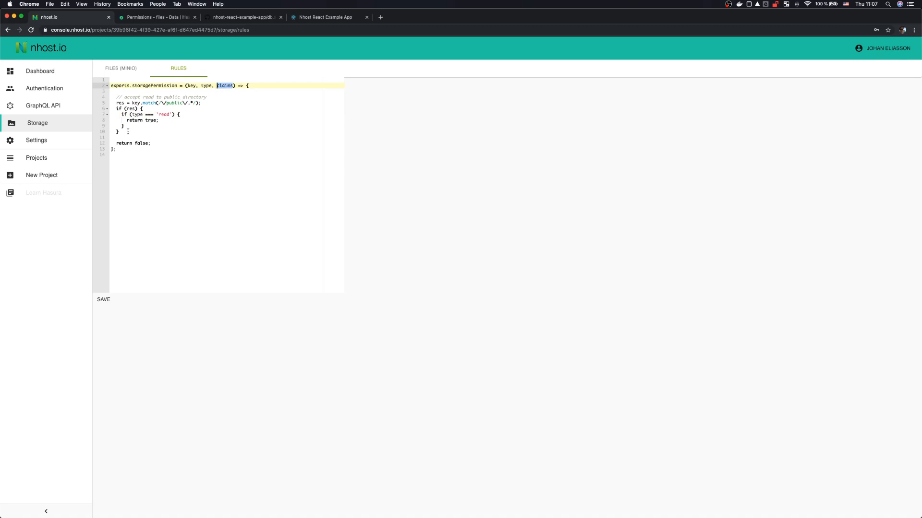
Step: Delete the public-read block, change the return value from false to true, and save
drag(120, 137, 105, 92)
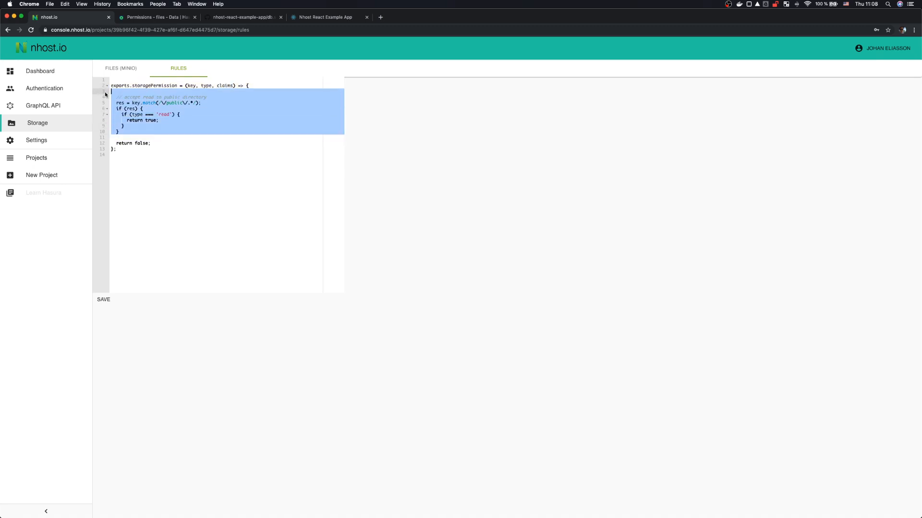
key(BackSpace)
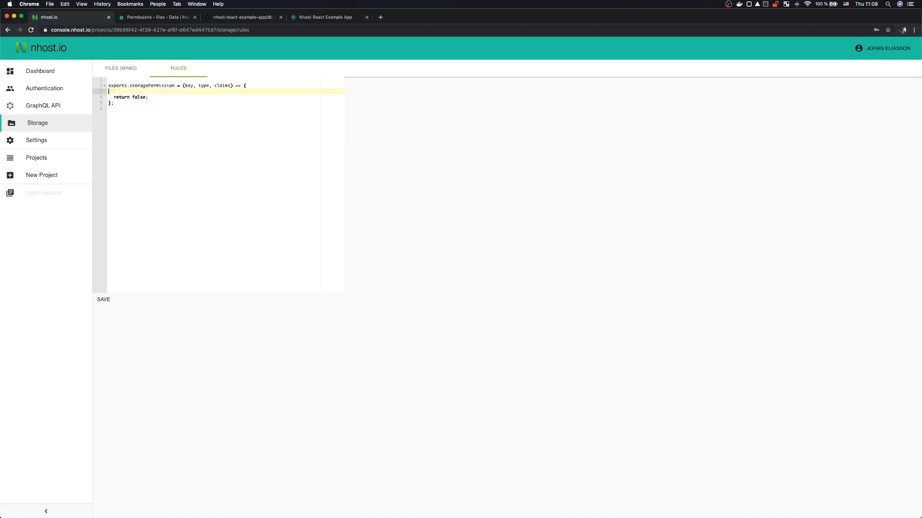
key(BackSpace)
key(Down)
double_click(137, 92)
text(true)
click(104, 300)
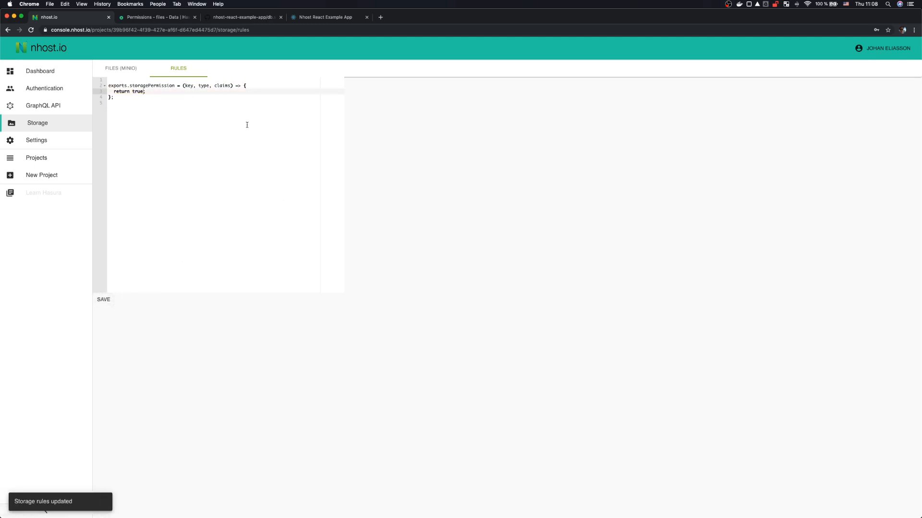
click(316, 17)
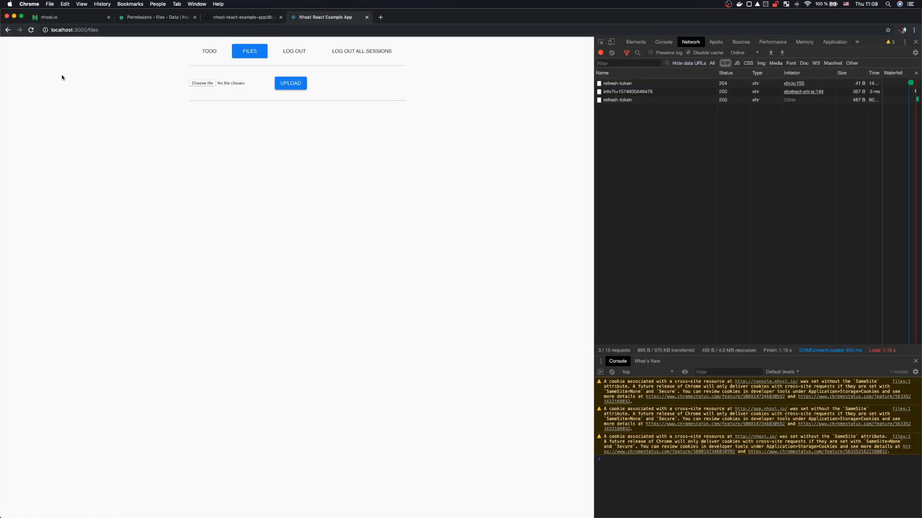
Step: Choose laptop.jpg from Downloads and upload it successfully
click(202, 83)
double_click(352, 79)
click(291, 88)
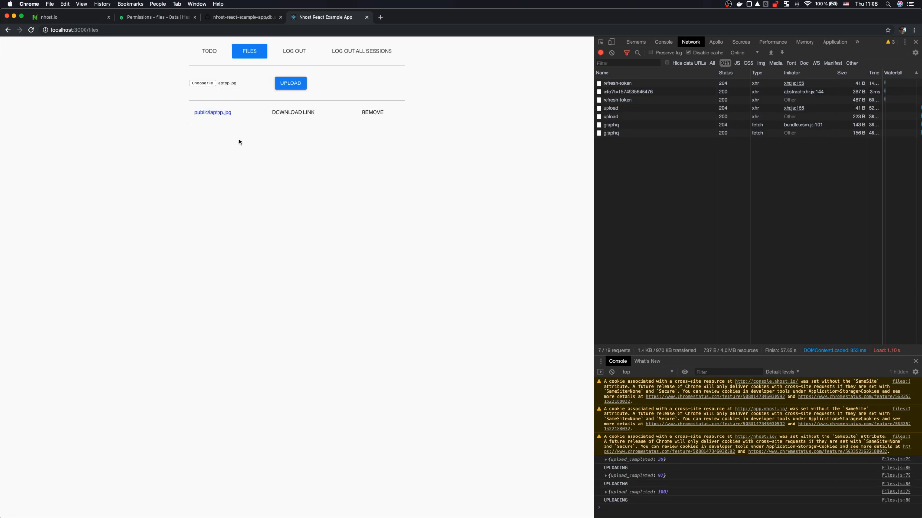
Step: Open the uploaded public/laptop.jpg in its own tab, then return to the nhost.io console
click(220, 114)
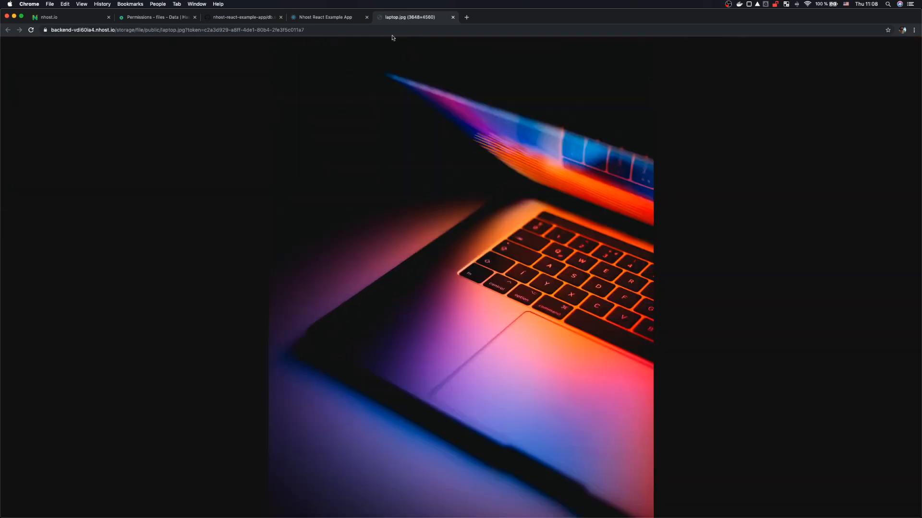
click(338, 19)
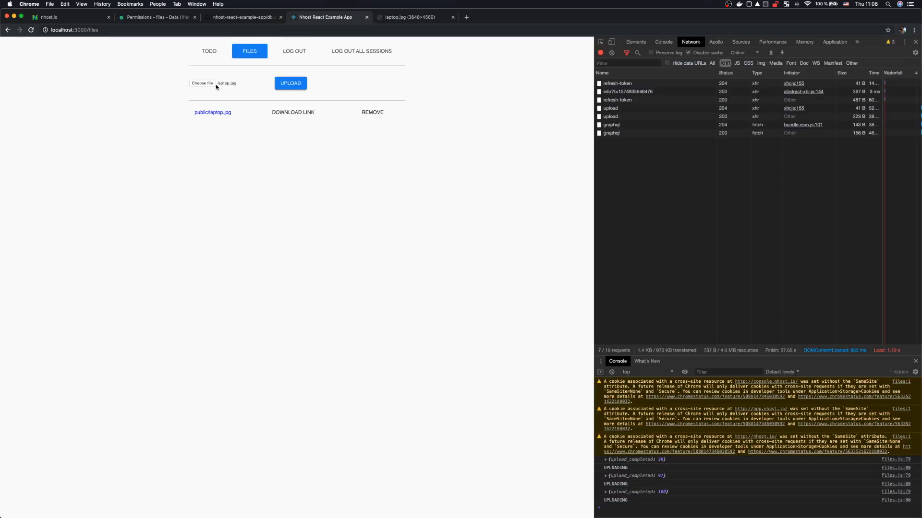
click(76, 17)
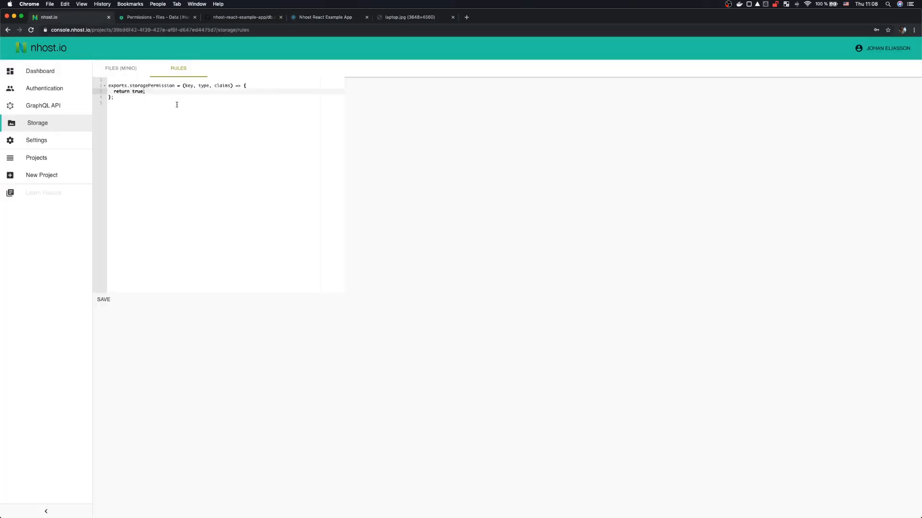
Step: Point at the 'return true' storage rule, then go back to the example app's Files page
click(159, 93)
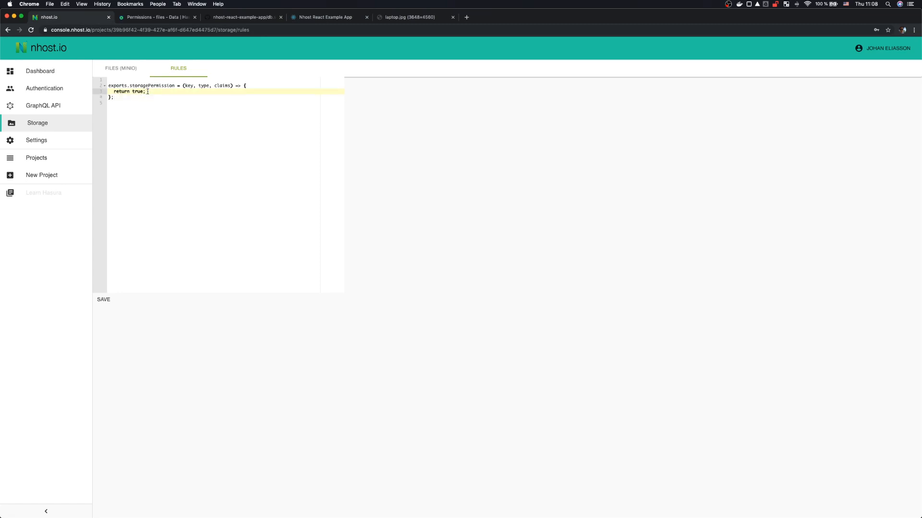
click(336, 22)
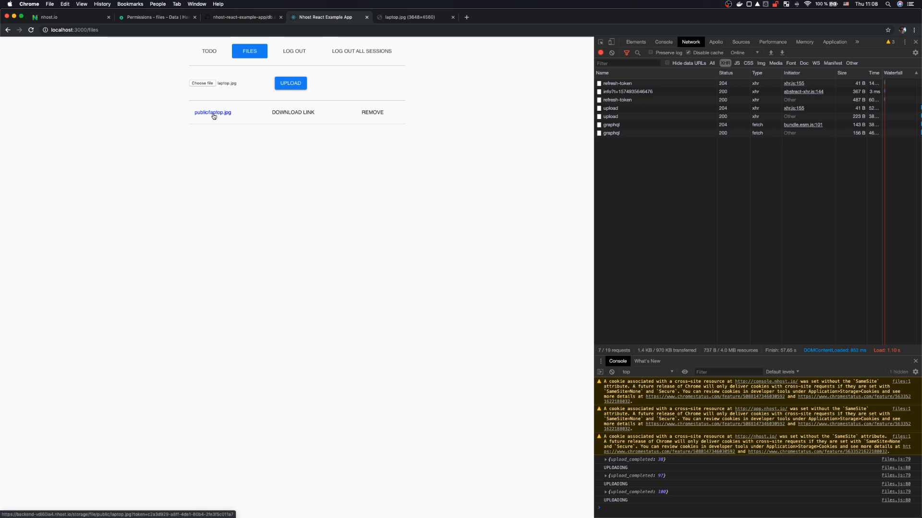
Step: Inspect the second upload request's response and highlight key public/laptop.jpg and its access token
click(615, 117)
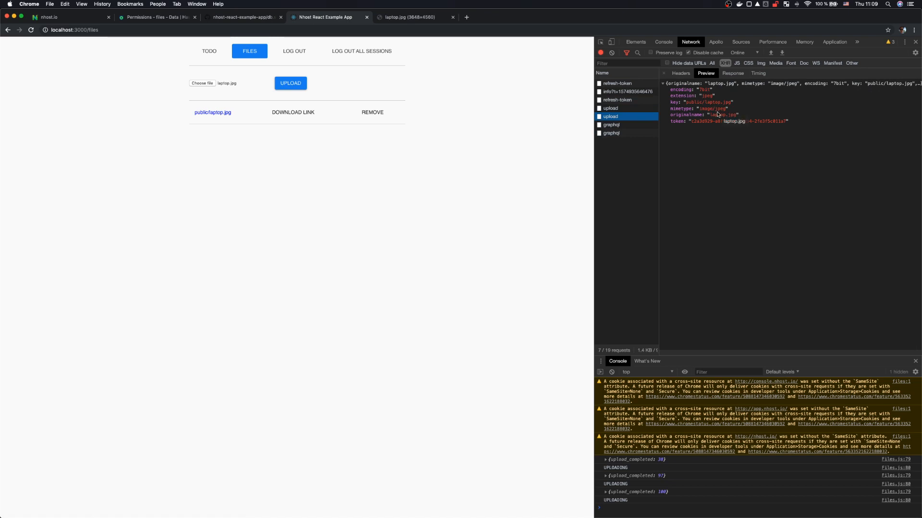
drag(686, 103, 731, 106)
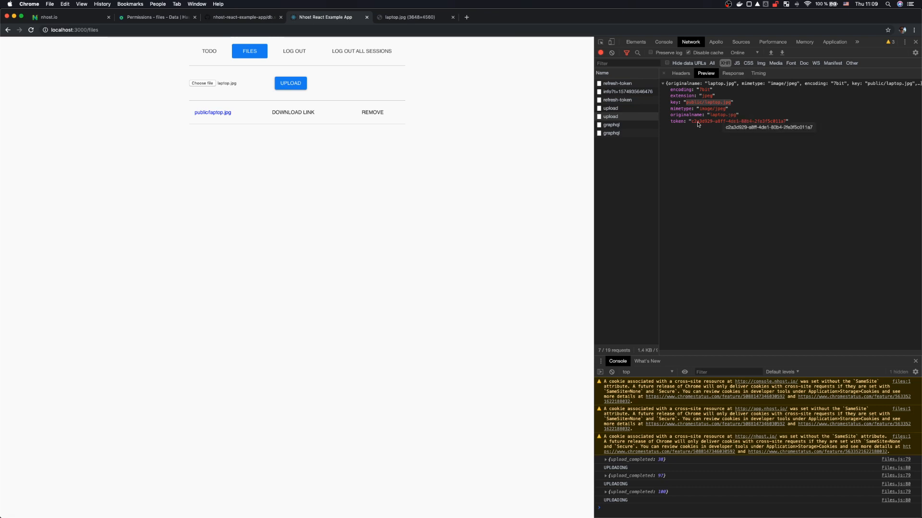
drag(691, 123, 786, 125)
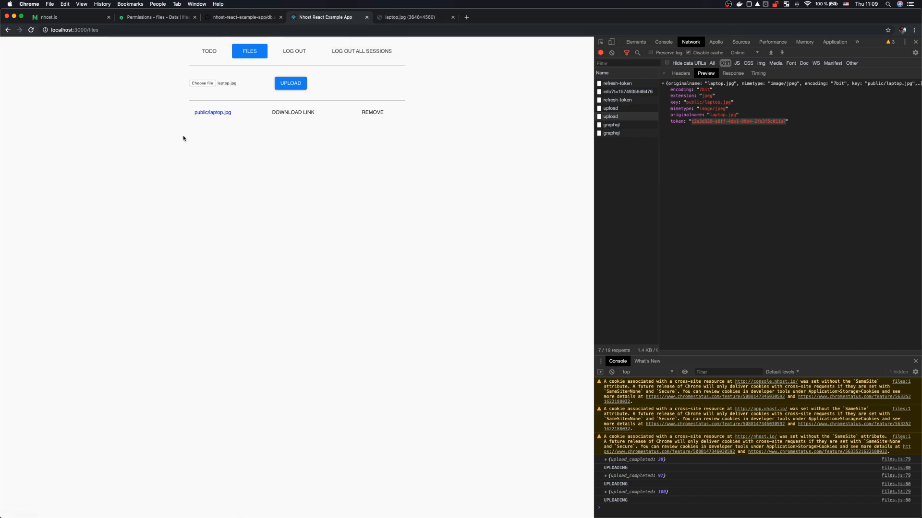
Step: Open public/laptop.jpg in its own tab and reload it with the token's last character changed to 6
click(204, 118)
click(539, 17)
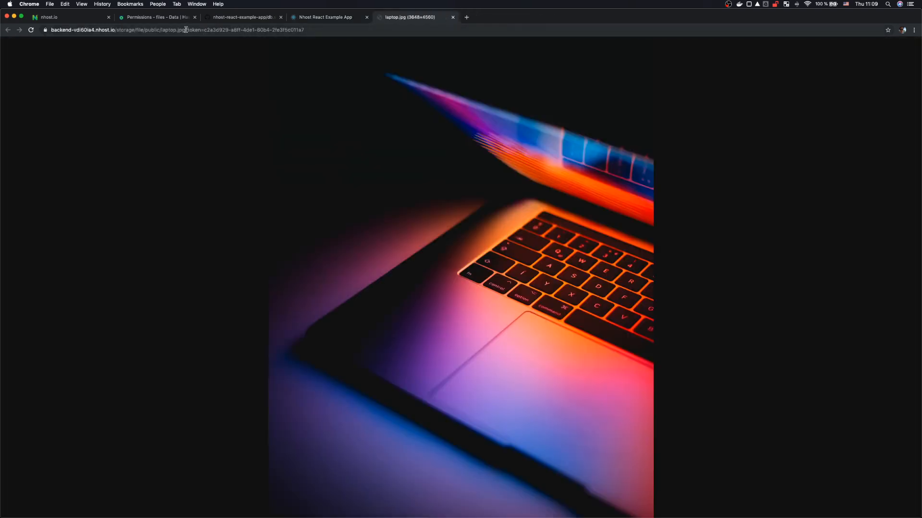
drag(186, 30, 382, 21)
click(378, 30)
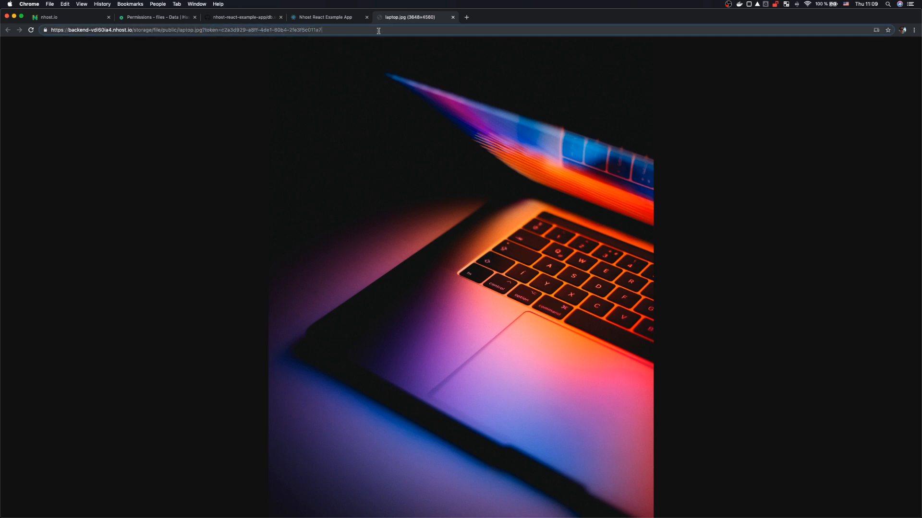
key(BackSpace)
text(6)
key(Return)
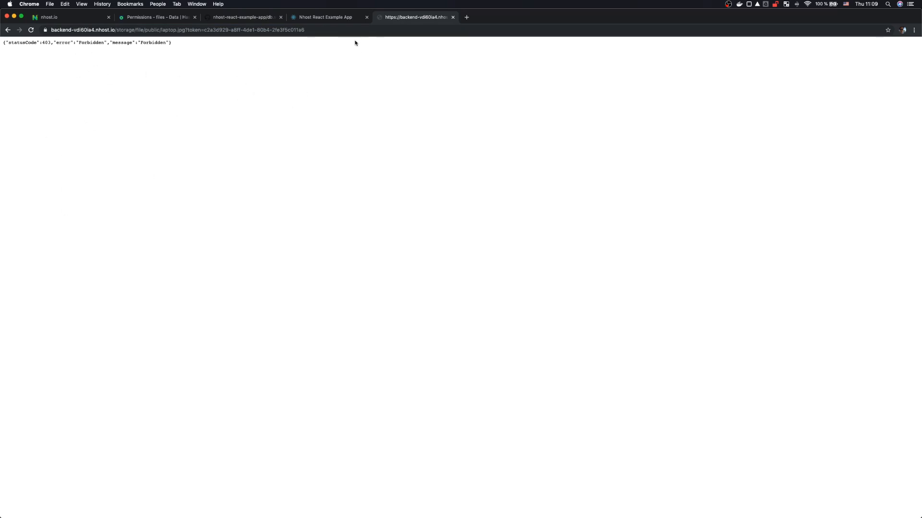
Step: Restore the token's original last character 7 and reload the image URL
click(367, 29)
click(368, 30)
key(BackSpace)
text(7)
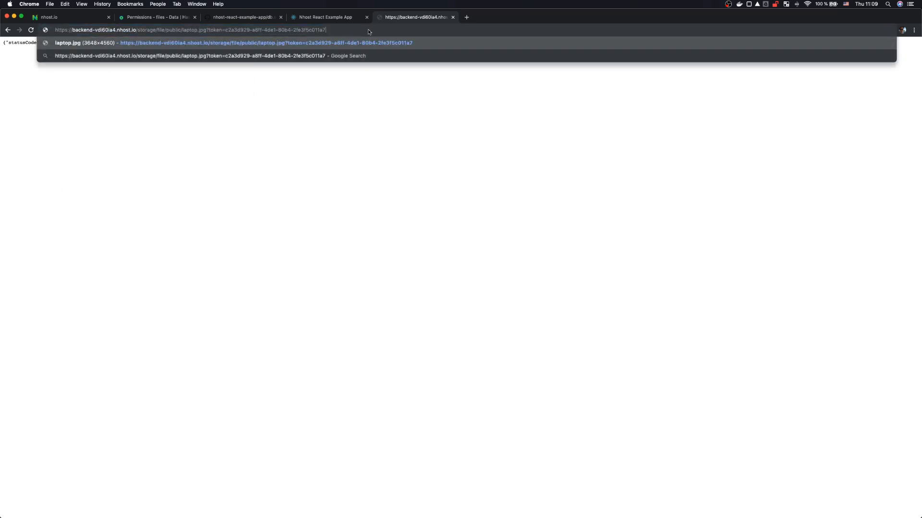
key(Return)
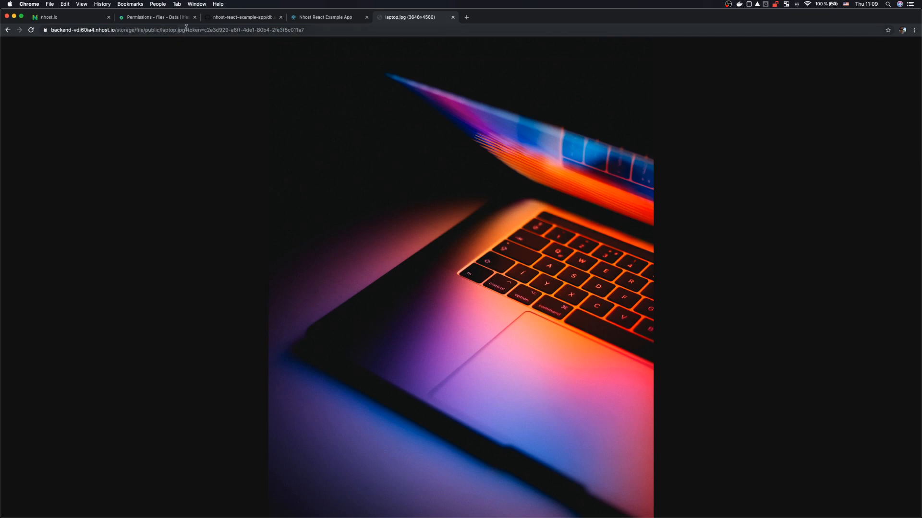
Step: Load the image URL with no token, then go back to the tokened URL and reload
drag(187, 30, 356, 42)
key(BackSpace)
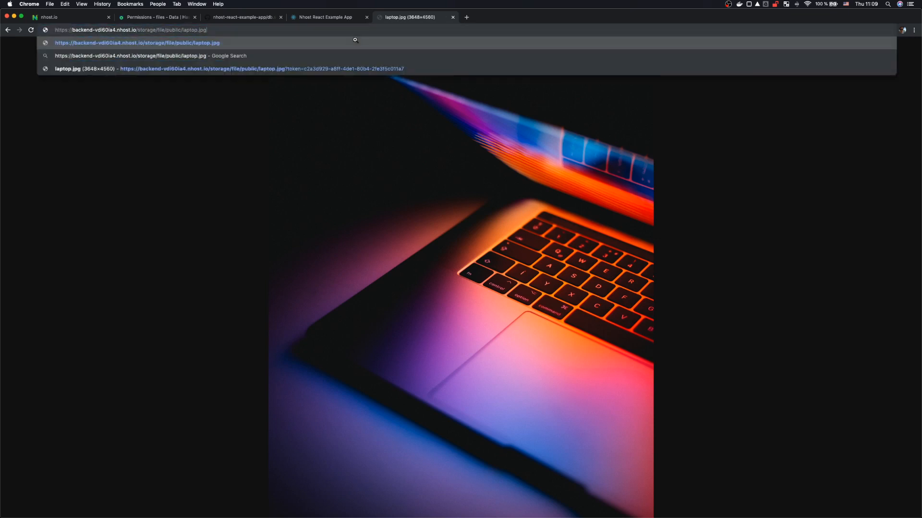
key(Return)
key(super+bracketleft)
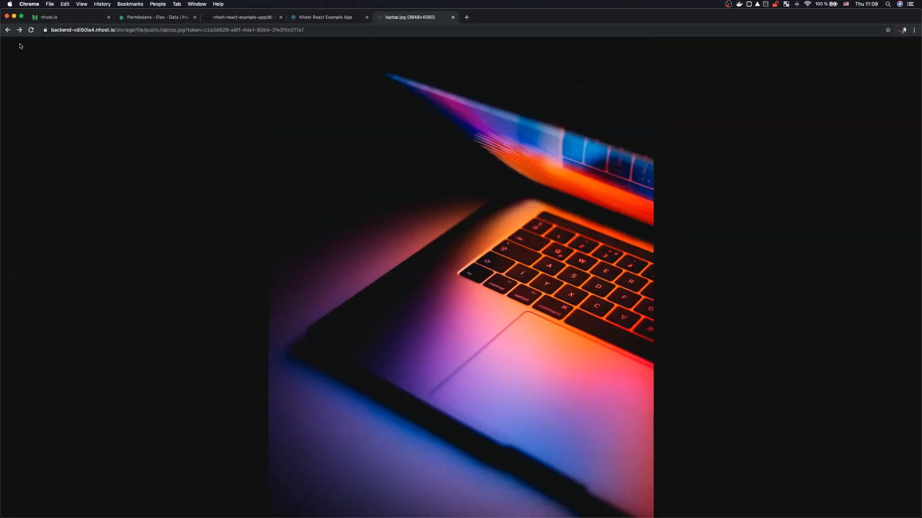
click(31, 29)
Step: Close the image tab, review the 'return true' storage rule on nhost.io, and return to Files
click(453, 17)
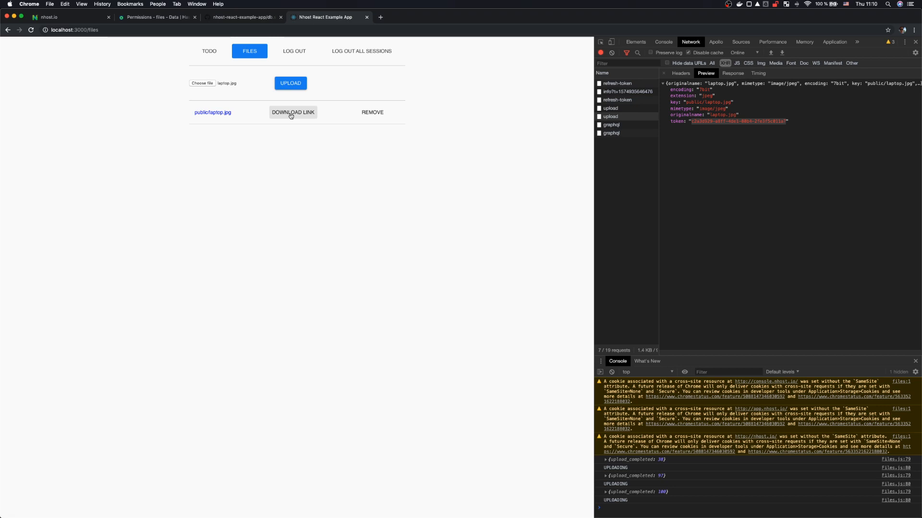
click(69, 18)
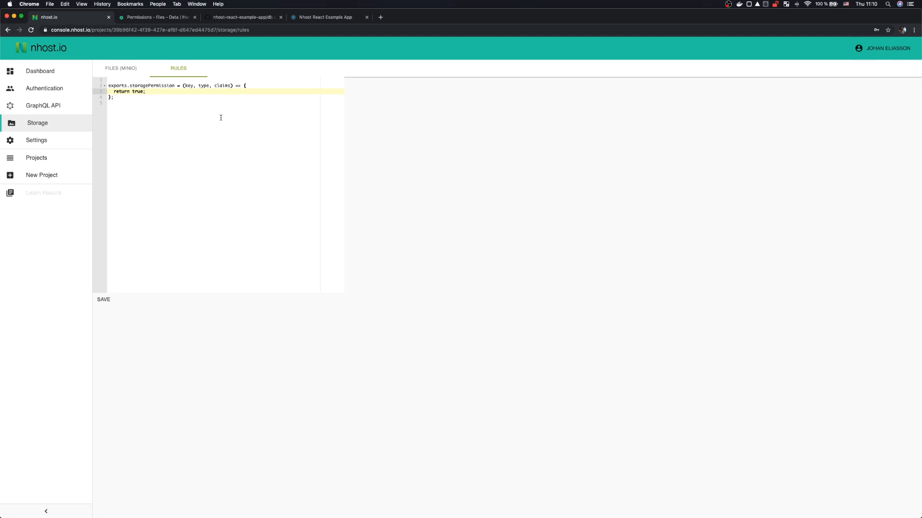
double_click(140, 91)
click(150, 91)
click(321, 18)
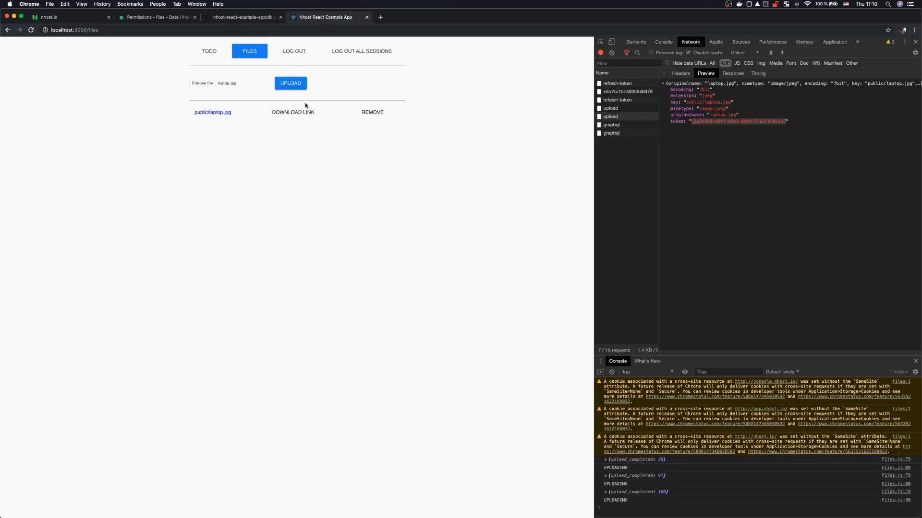
Step: Fetch the download link for public/laptop.jpg and dismiss the alert showing its URL
click(294, 114)
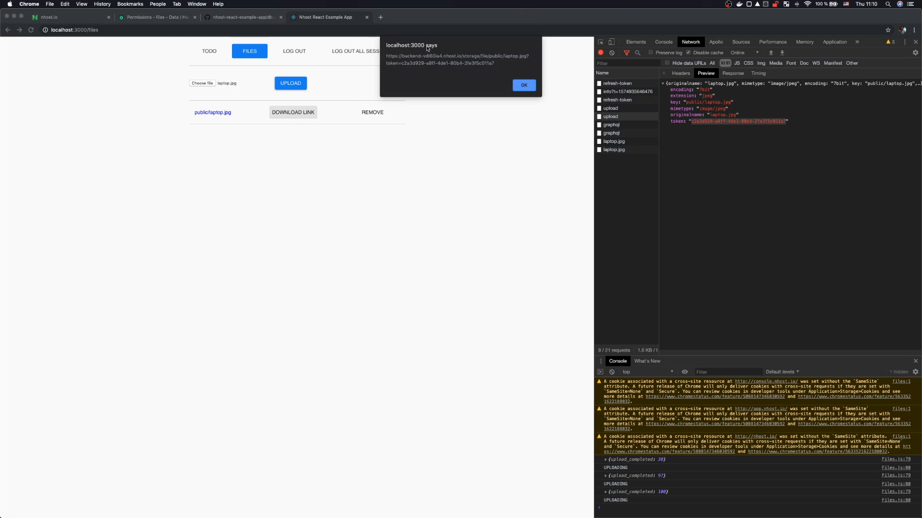
drag(501, 63, 387, 55)
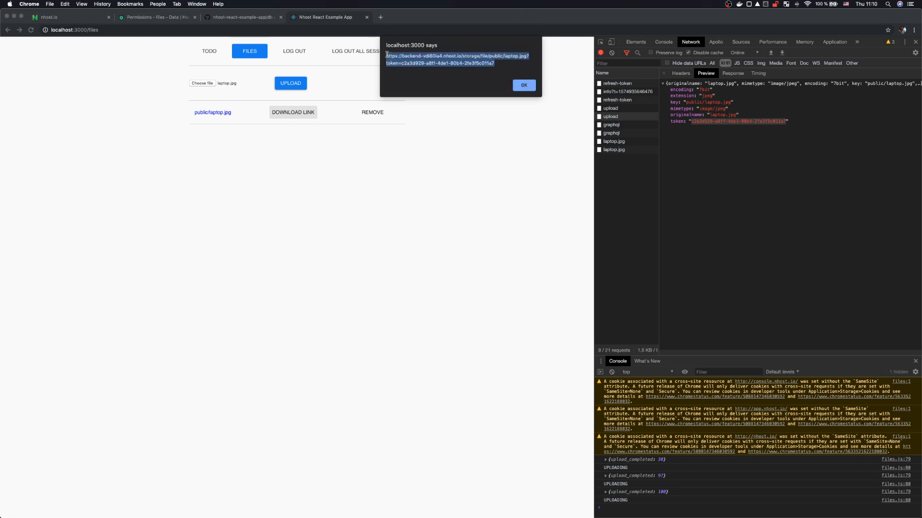
click(524, 86)
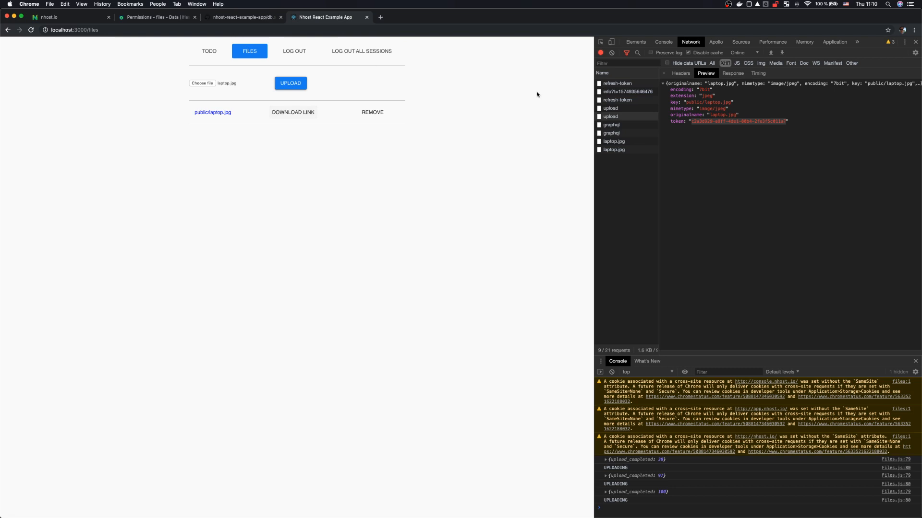
Step: In DevTools, inspect the laptop.jpg request: highlight public/laptop.jpg, the bearer token, and the returned token
click(611, 151)
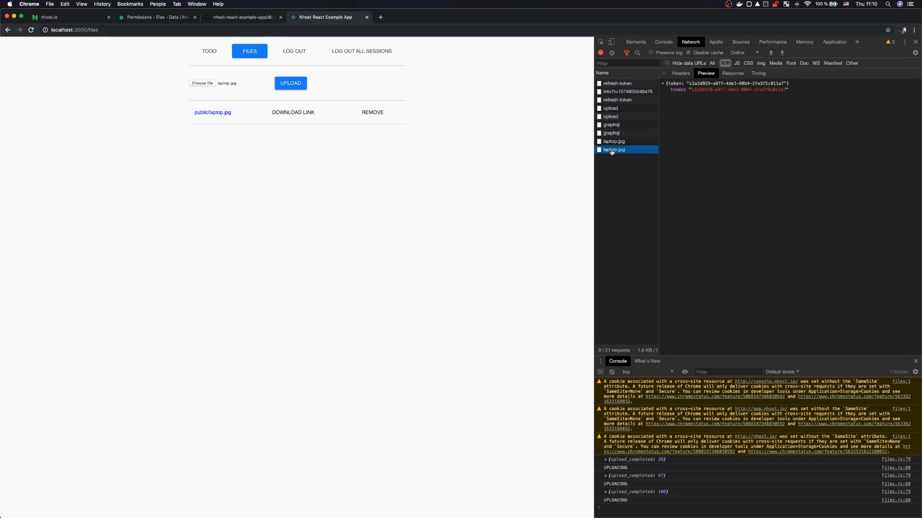
click(680, 74)
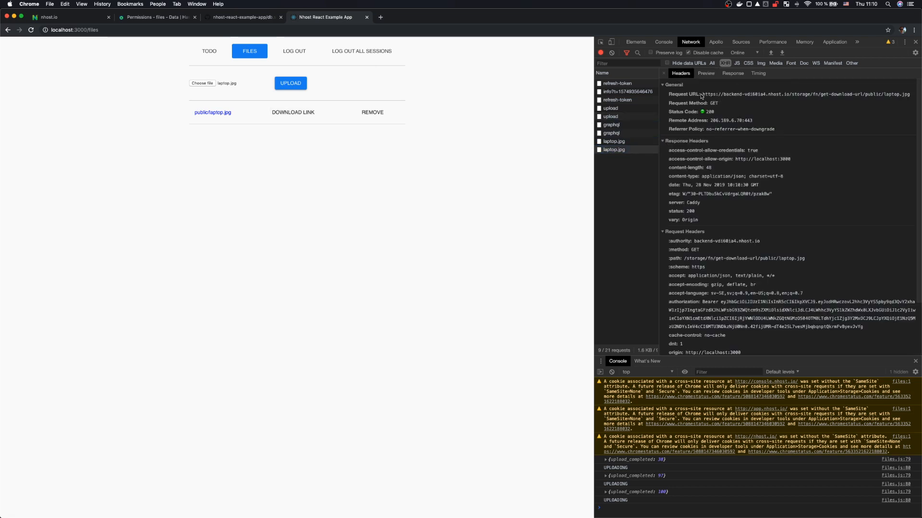
drag(701, 96, 802, 99)
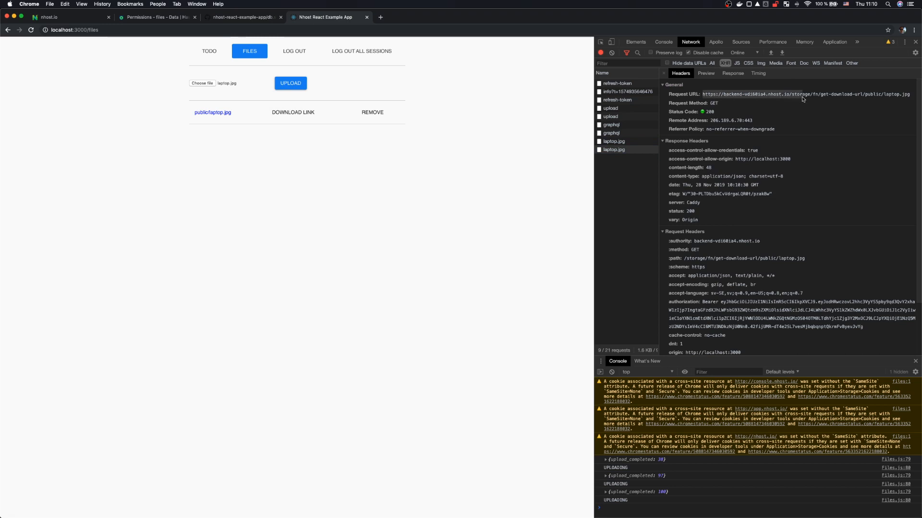
click(800, 99)
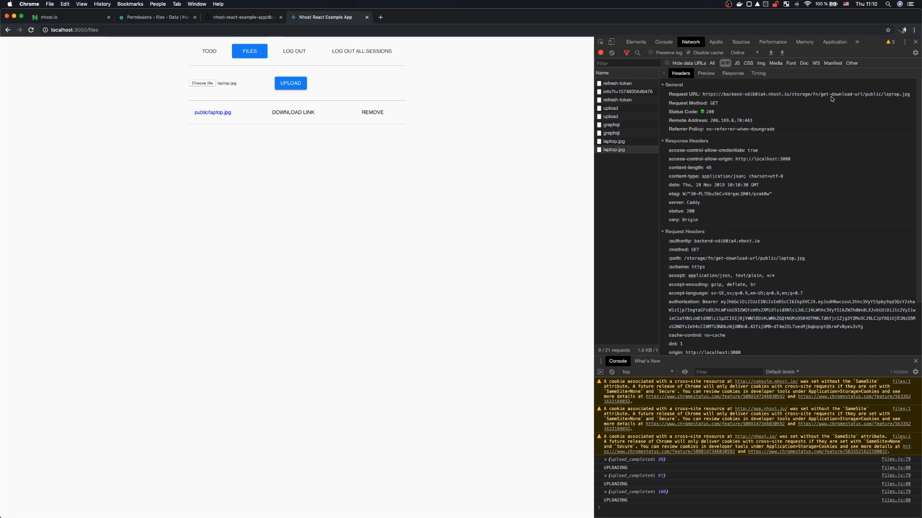
drag(865, 98, 911, 98)
scroll(836, 155, down, 5)
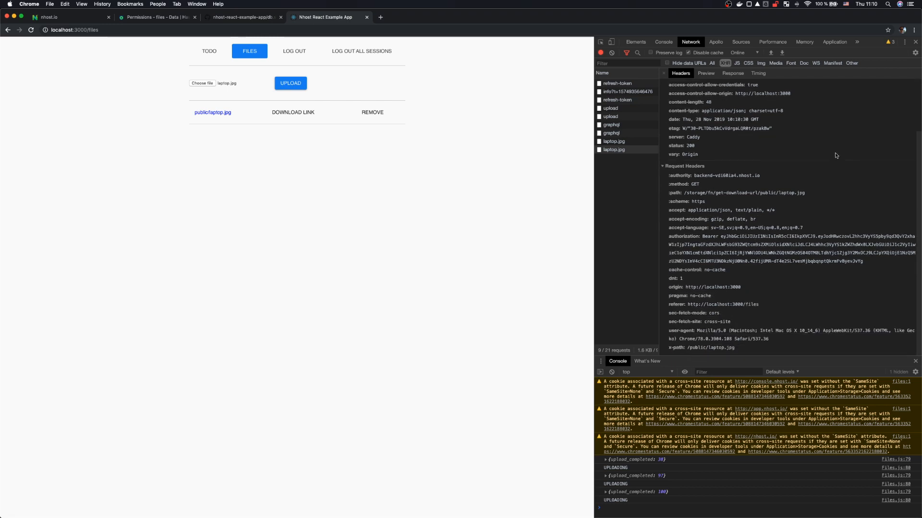
scroll(835, 156, up, 5)
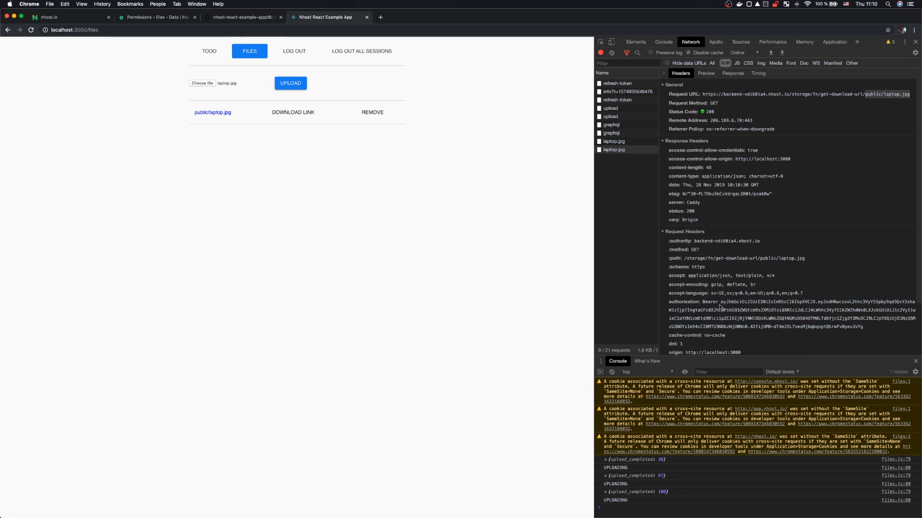
drag(720, 302, 863, 328)
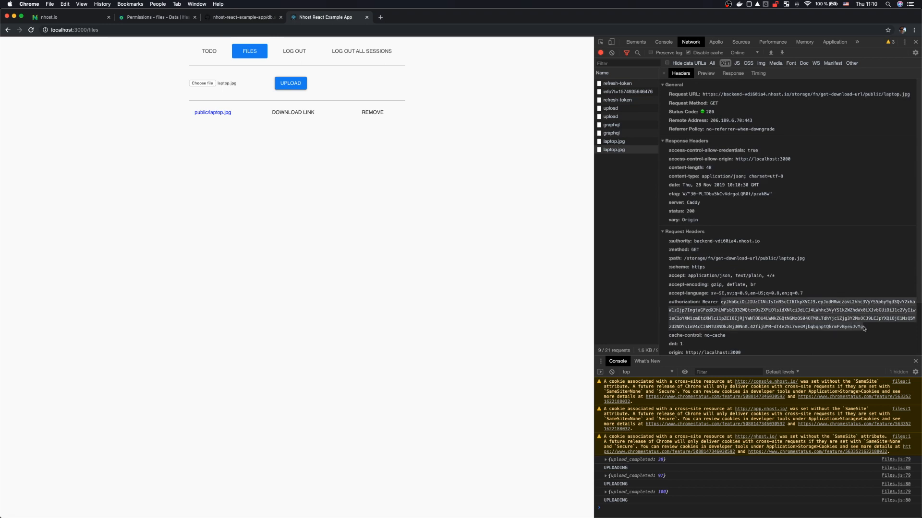
click(705, 73)
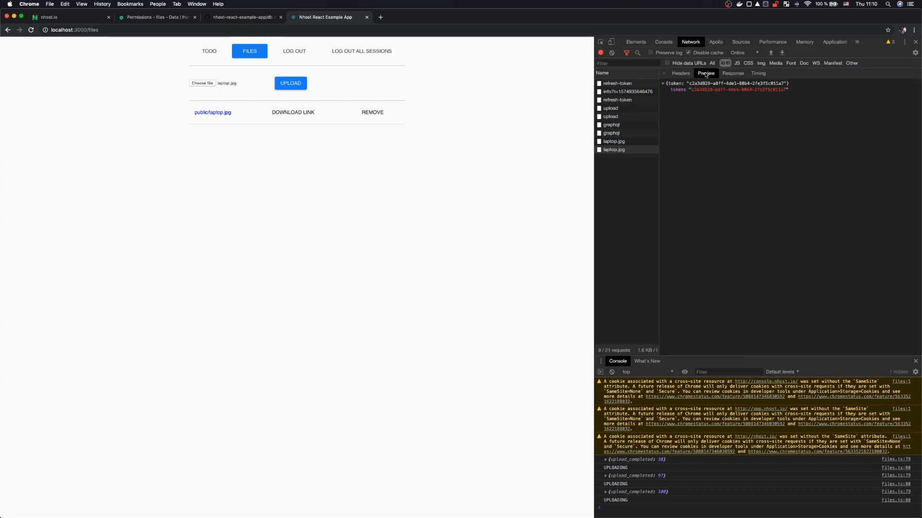
drag(693, 91, 778, 92)
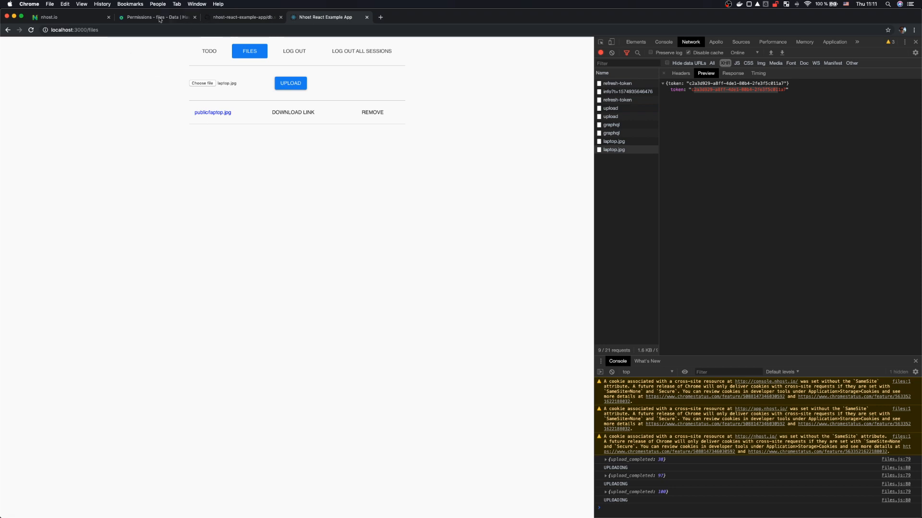
Step: View Storage's Files (Minio), expand Storage (Minio) in Settings, and open the Minio URL in a new tab
click(82, 19)
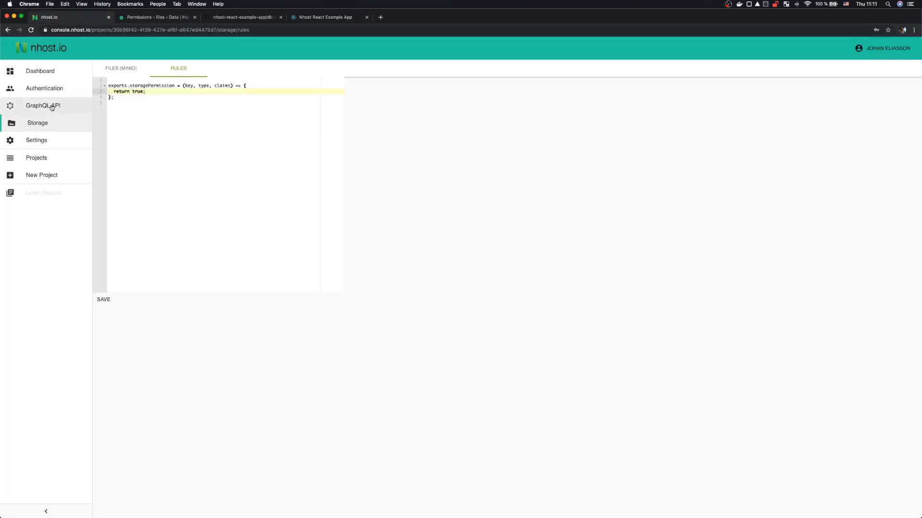
click(124, 70)
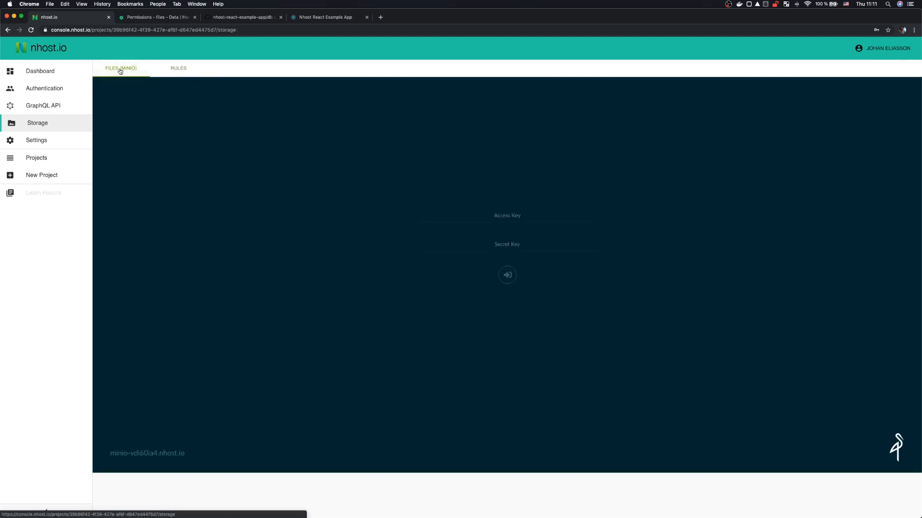
click(41, 141)
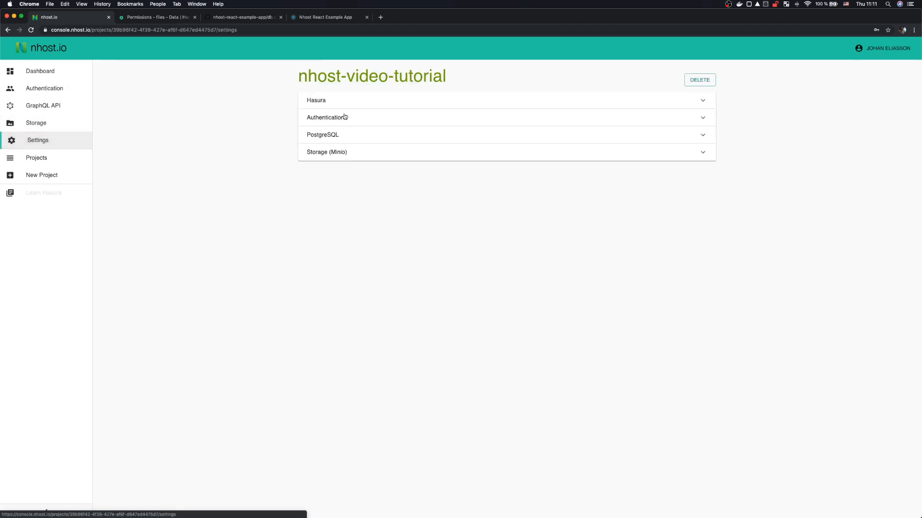
click(328, 156)
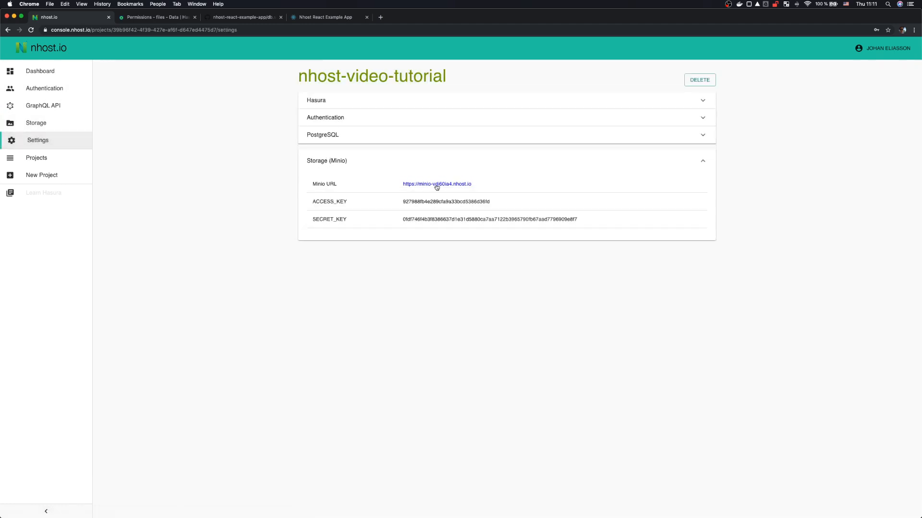
super+click(436, 185)
Step: Copy the storage access key from nhost.io into the MinIO Browser's Access Key field
double_click(424, 202)
key(super+c)
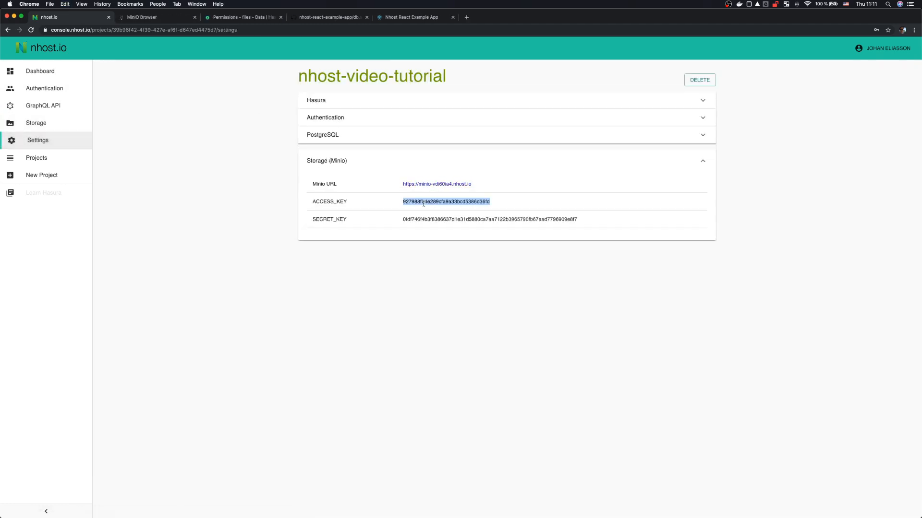
key(ctrl+Tab)
click(473, 225)
key(super+v)
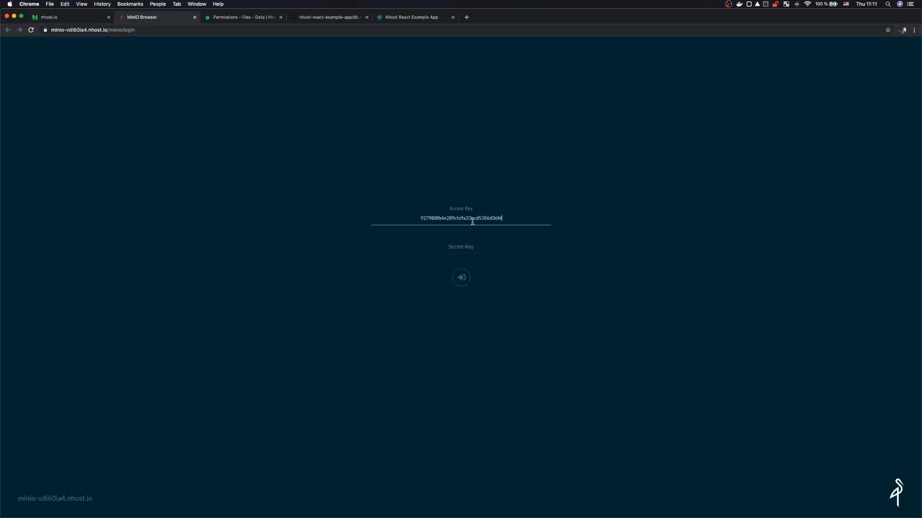
key(Tab)
Step: Paste the storage secret key into MinIO, log in, and dismiss the save-password prompt
key(ctrl+shift+Tab)
double_click(468, 220)
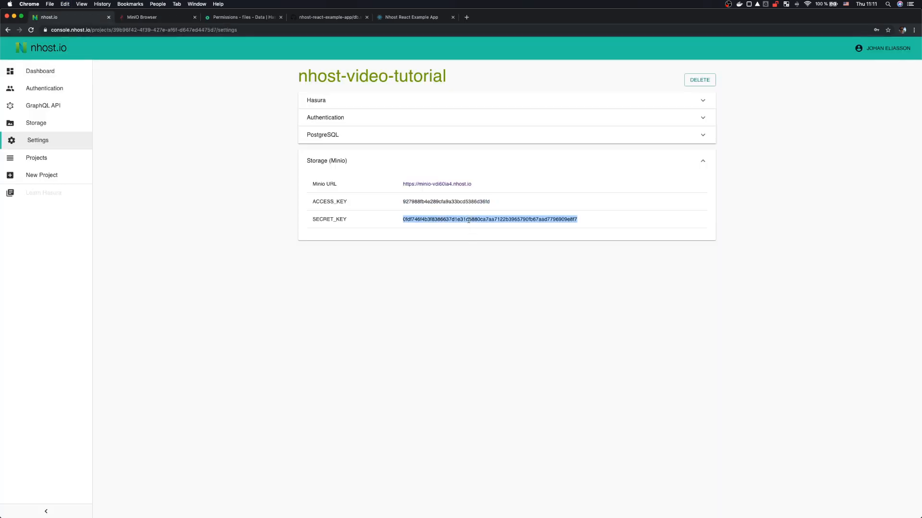
key(ctrl+Tab)
click(457, 249)
key(super+v)
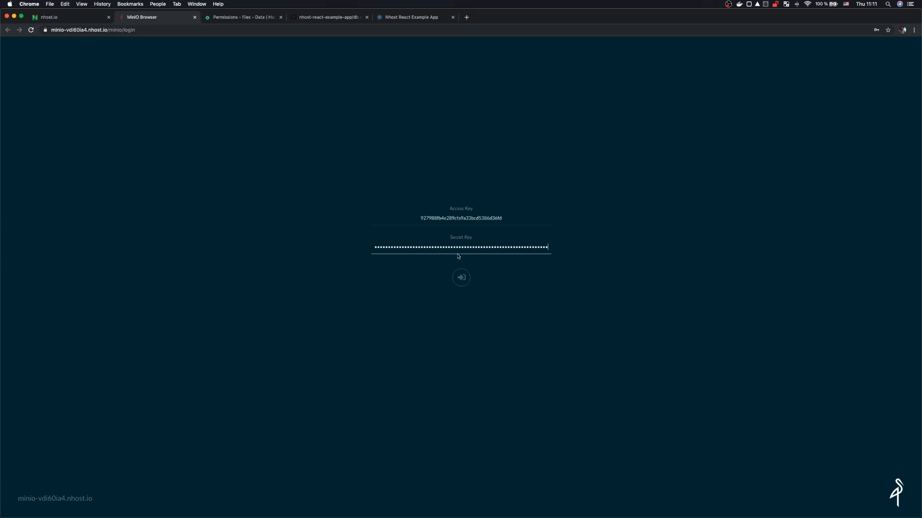
click(465, 278)
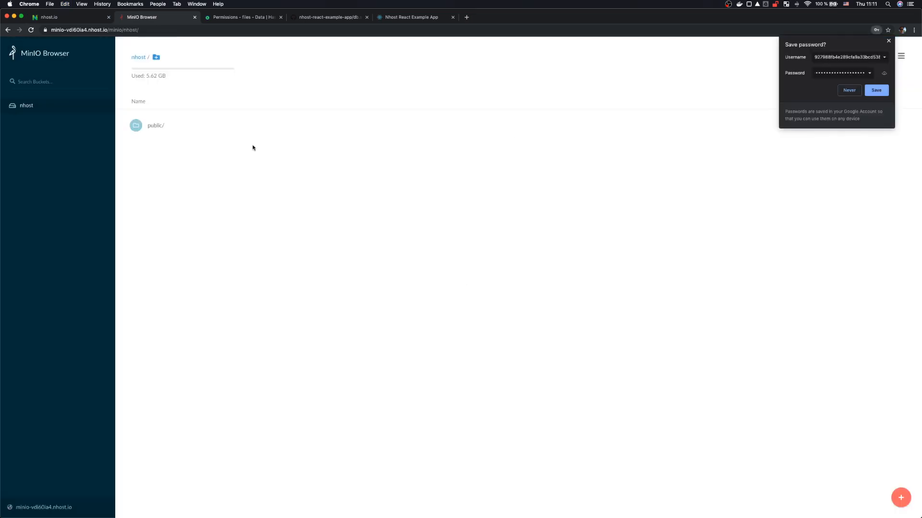
click(888, 42)
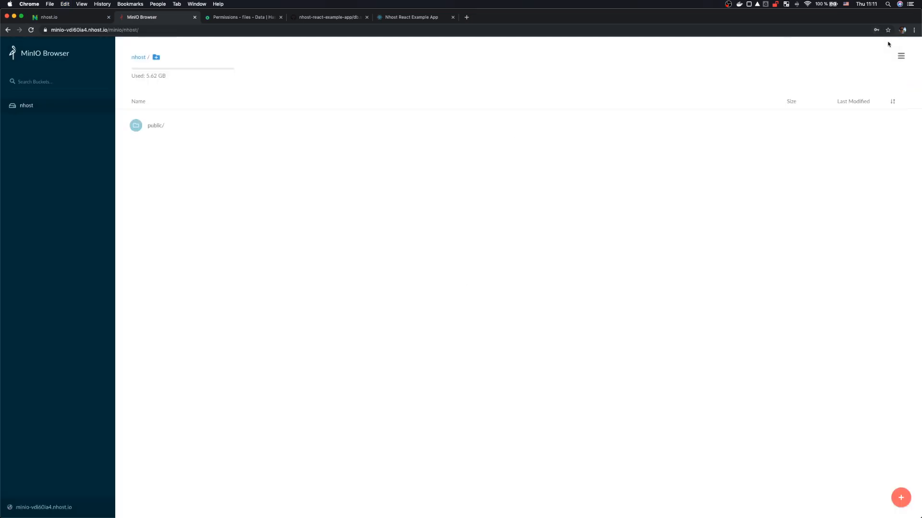
Step: Open the public folder to find laptop.jpg, then return to the example app's Files page
click(155, 125)
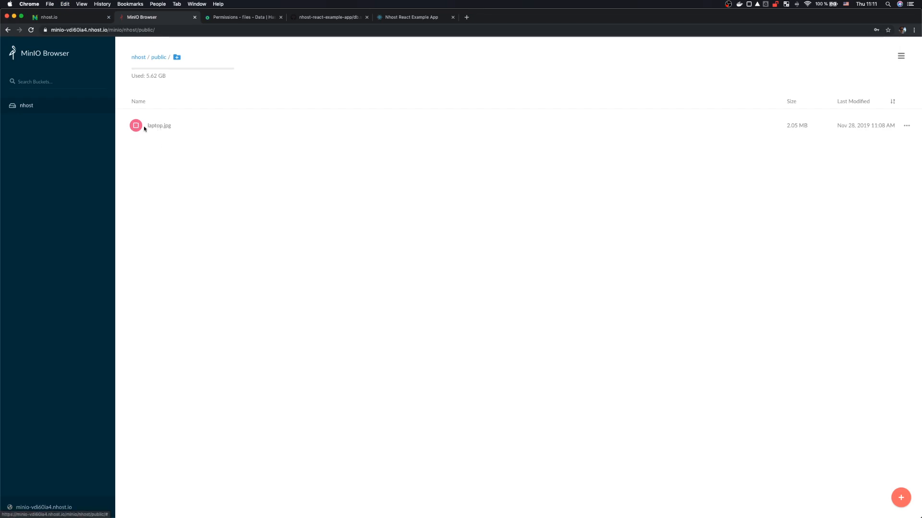
click(139, 128)
click(139, 129)
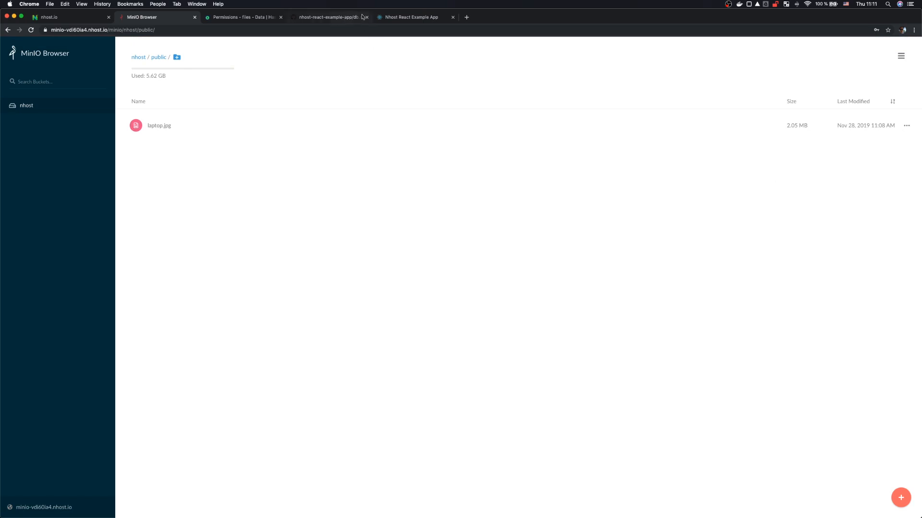
click(386, 18)
Step: Upload plane.jpg from the Files page, then check it in the MinIO Browser
click(200, 83)
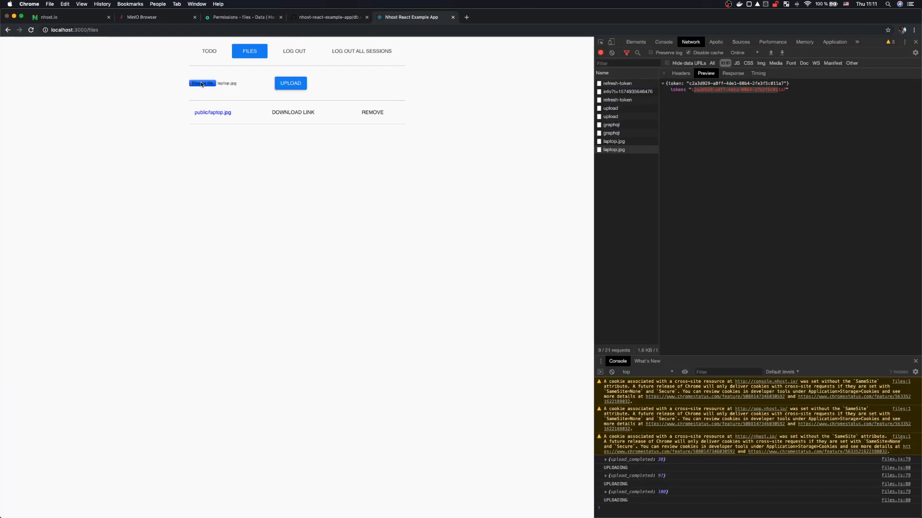
double_click(343, 70)
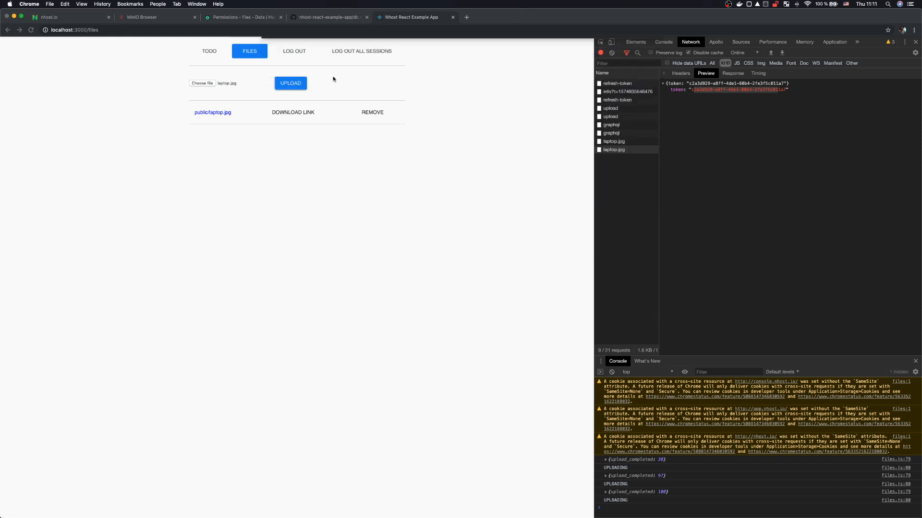
click(291, 83)
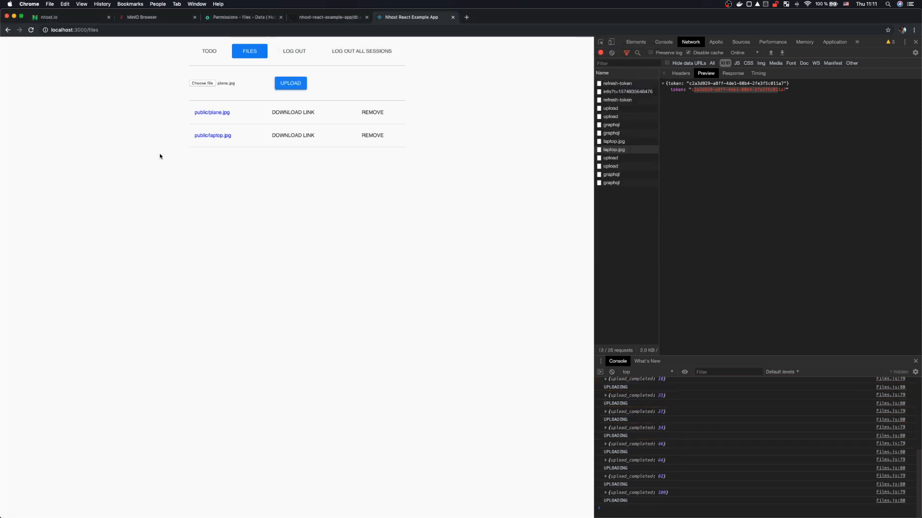
click(163, 18)
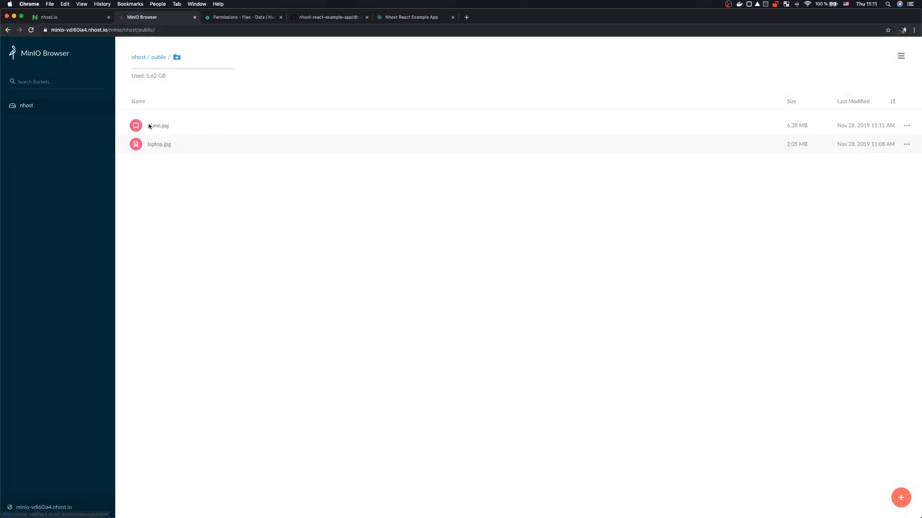
Step: Browse Hasura's files table showing laptop.jpg and plane.jpg rows, then return to the example app
click(252, 21)
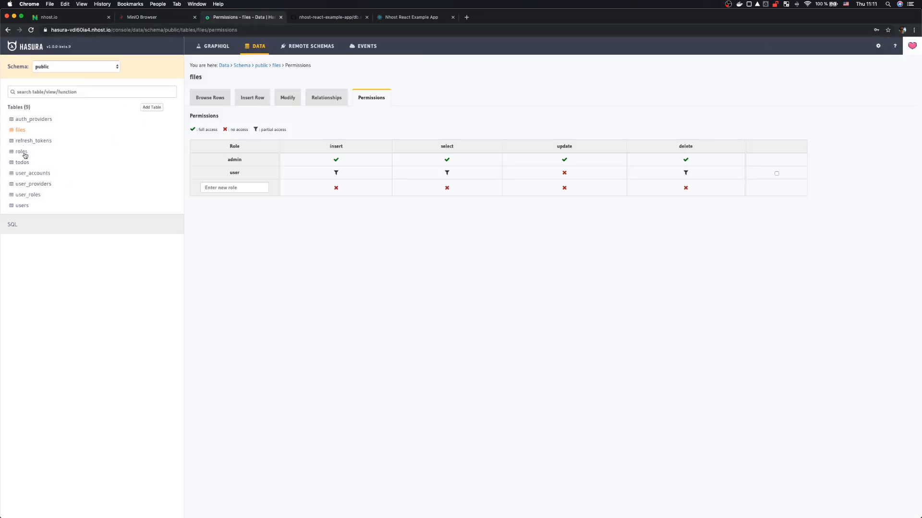
click(20, 130)
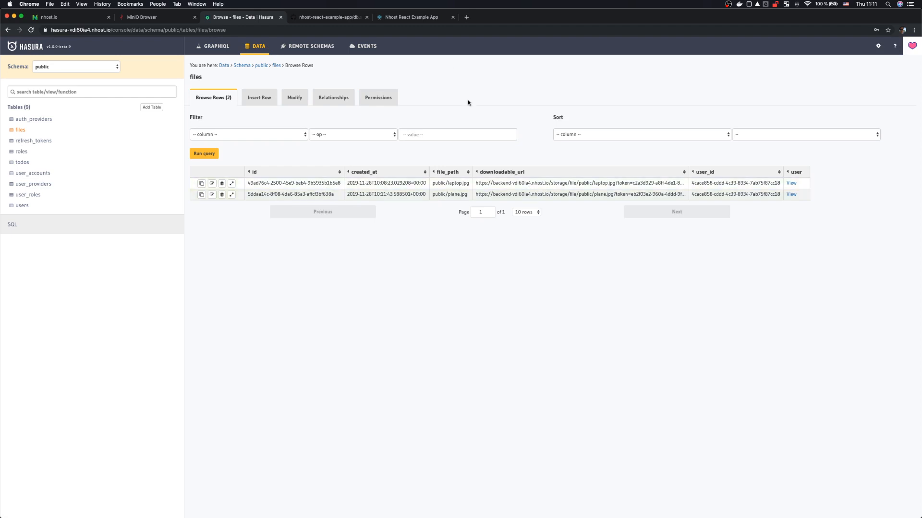
click(410, 20)
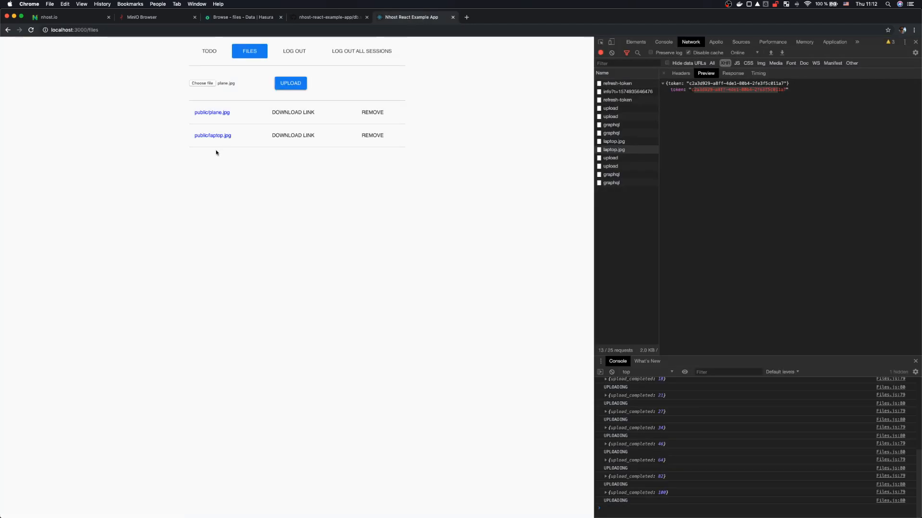
Step: Review the MinIO files, close the MinIO tab, and log out of the example app
click(152, 19)
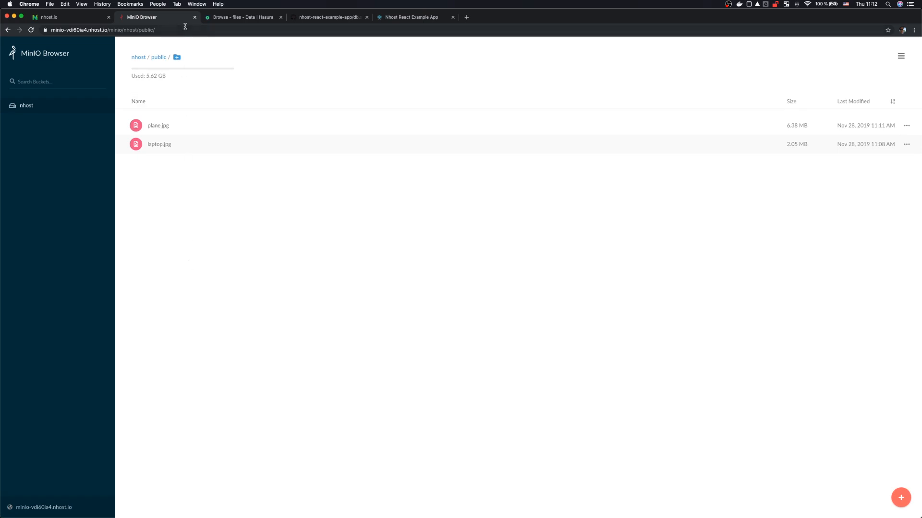
click(61, 18)
click(195, 17)
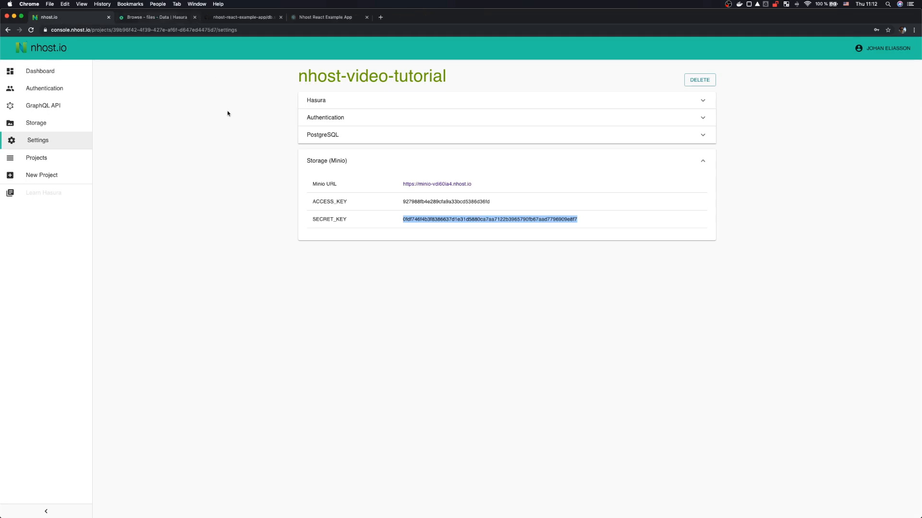
click(309, 17)
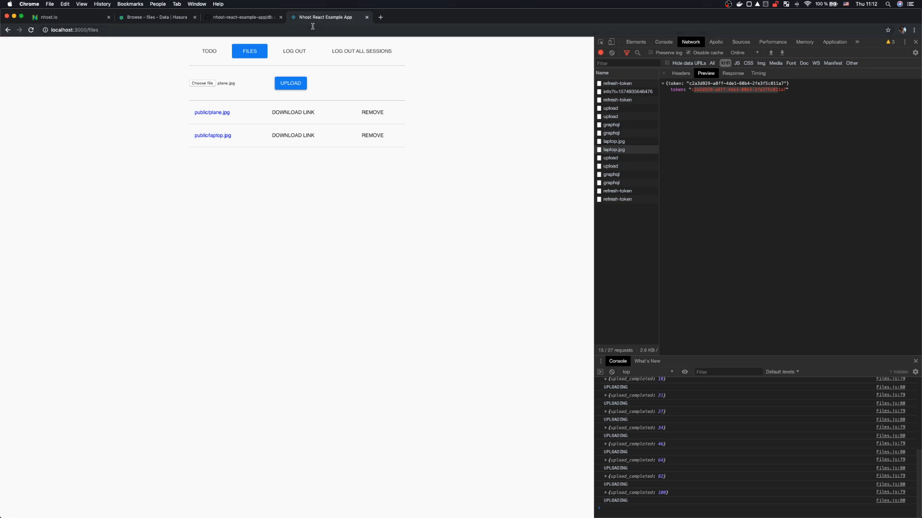
click(293, 52)
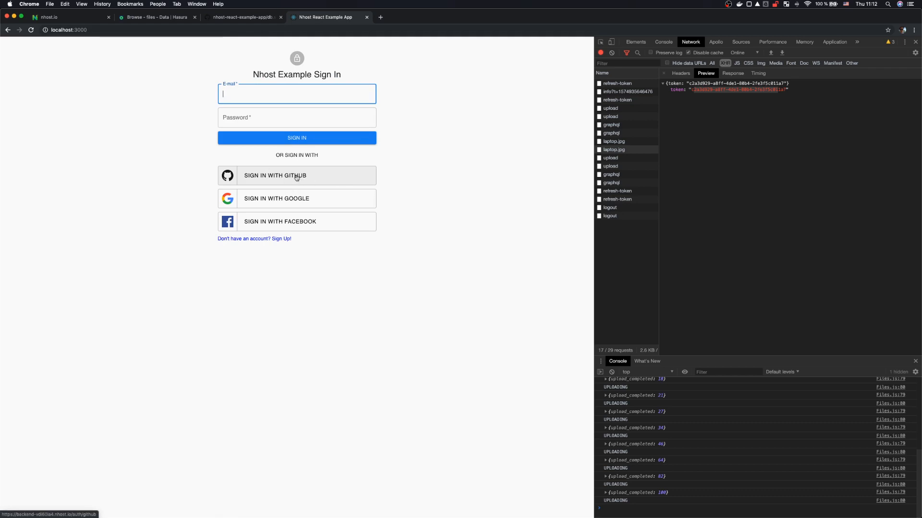
Step: Start a new OAuth App under the nhost organization's settings named 'Nhost TEST auth'
click(240, 18)
click(209, 131)
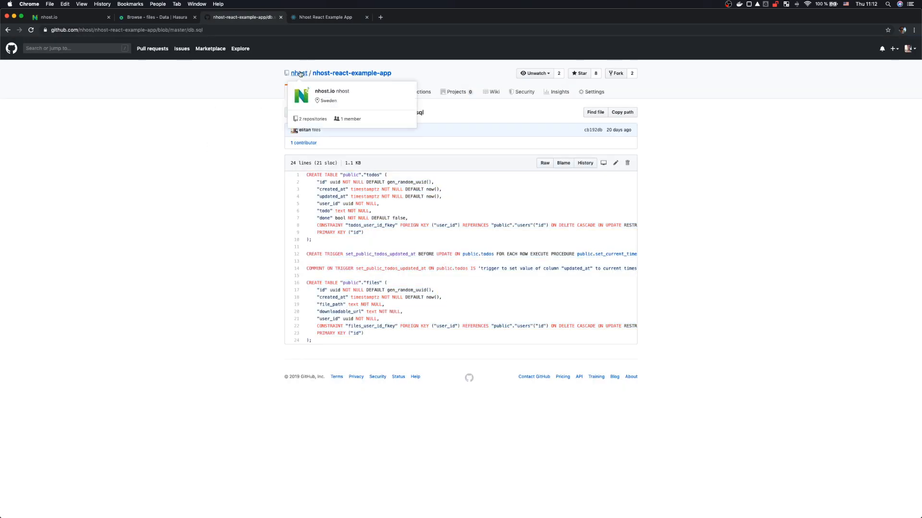
click(299, 74)
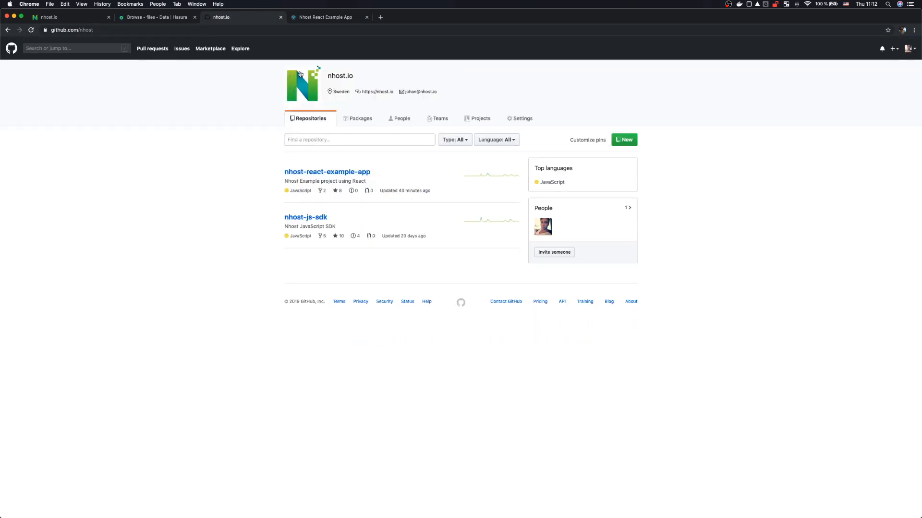
click(517, 120)
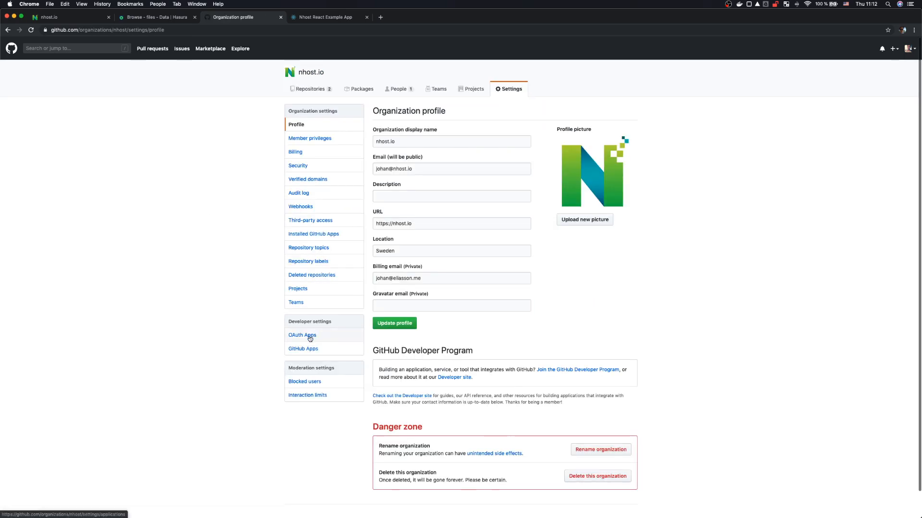
click(310, 337)
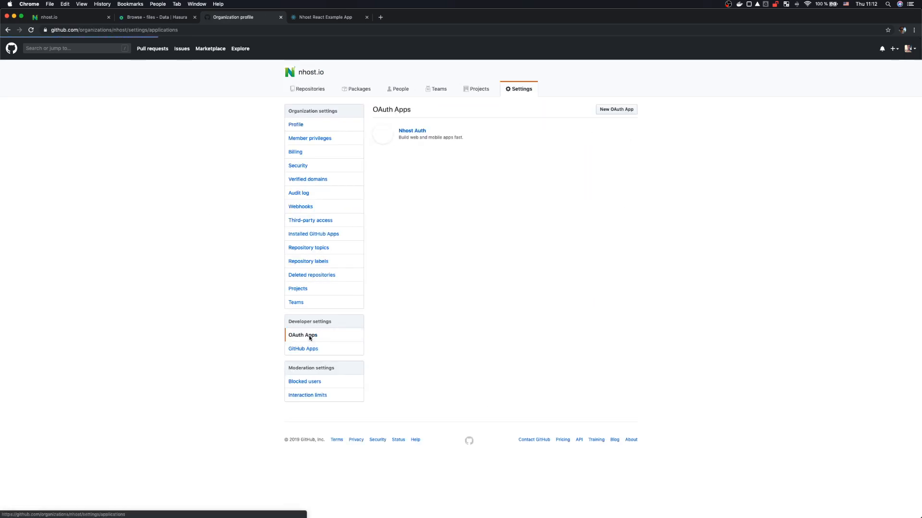
click(617, 109)
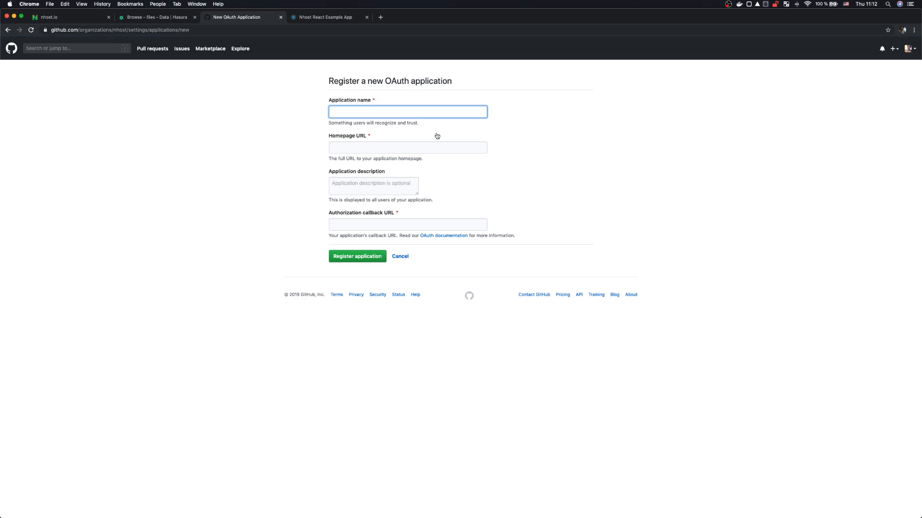
text(Nhost)
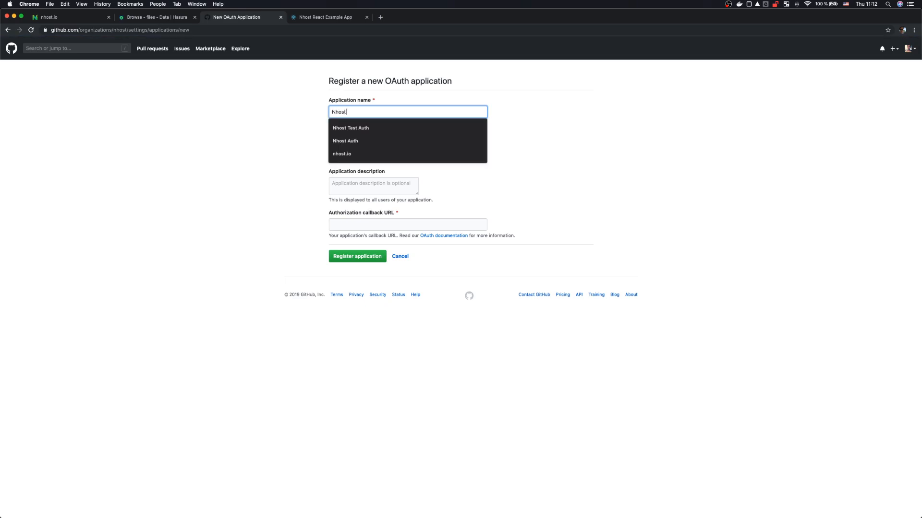
text( TEST auth)
key(Tab)
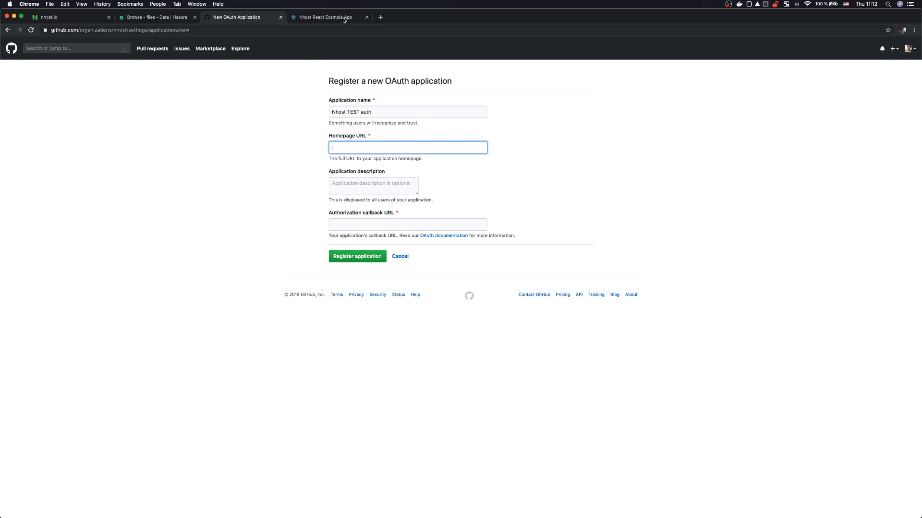
click(316, 17)
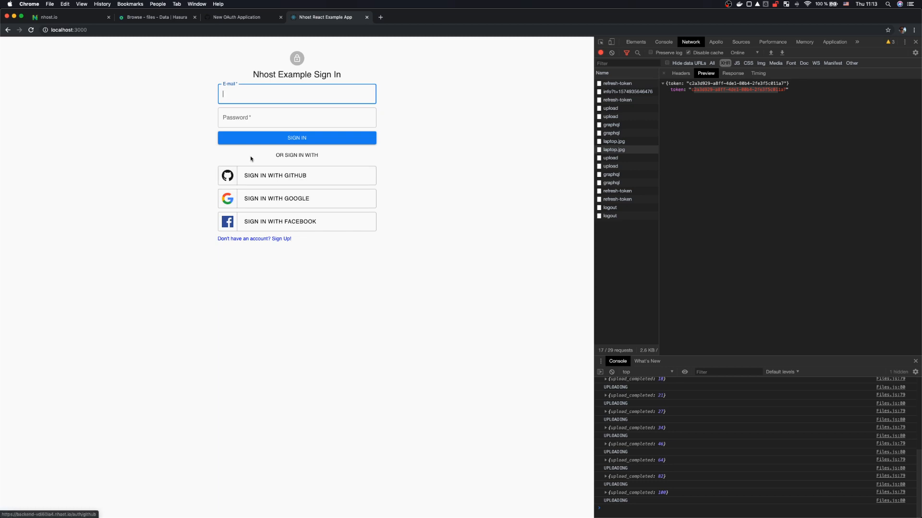
click(94, 29)
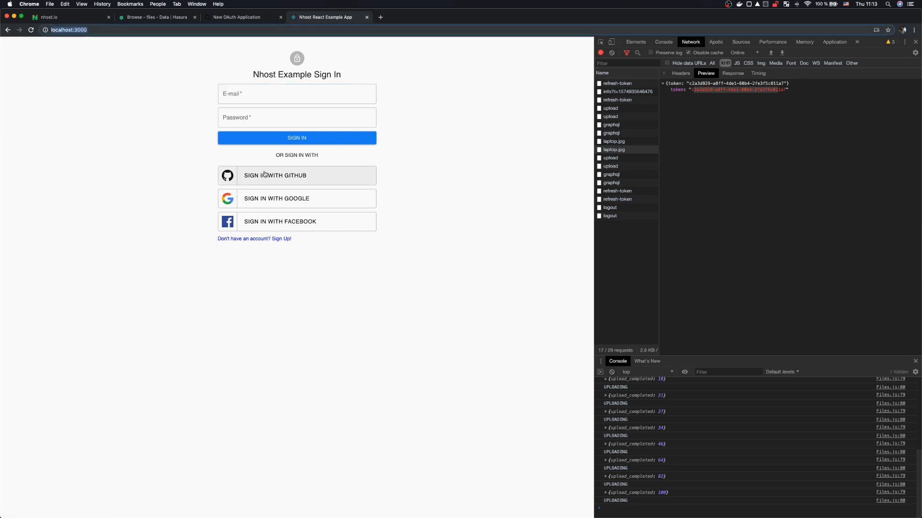
key(super+c)
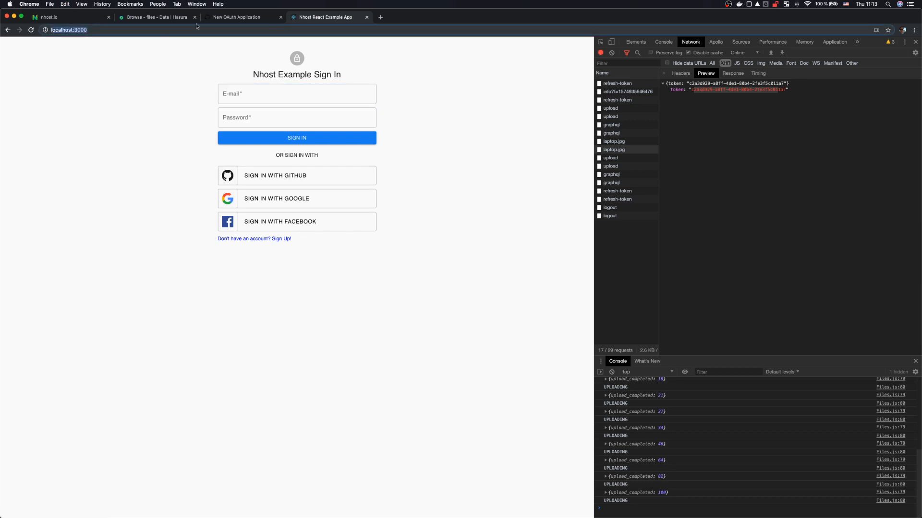
click(239, 18)
key(super+v)
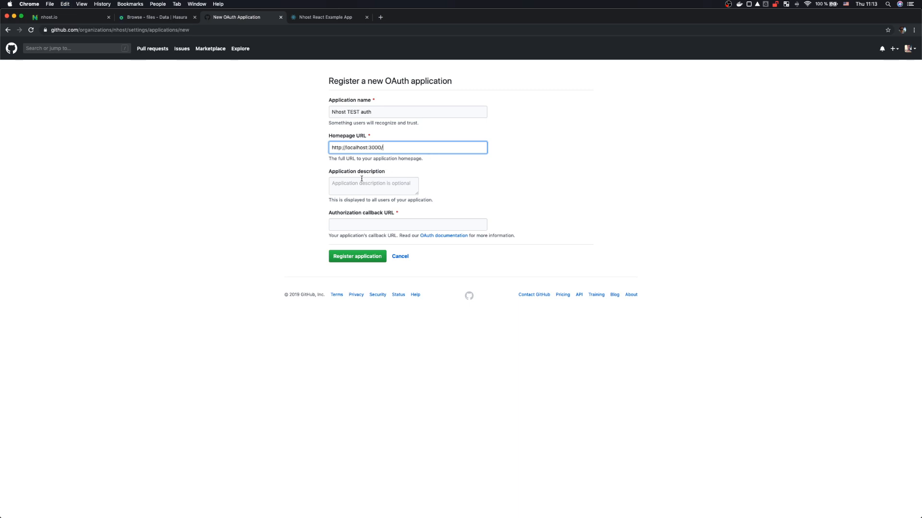
click(379, 185)
click(360, 224)
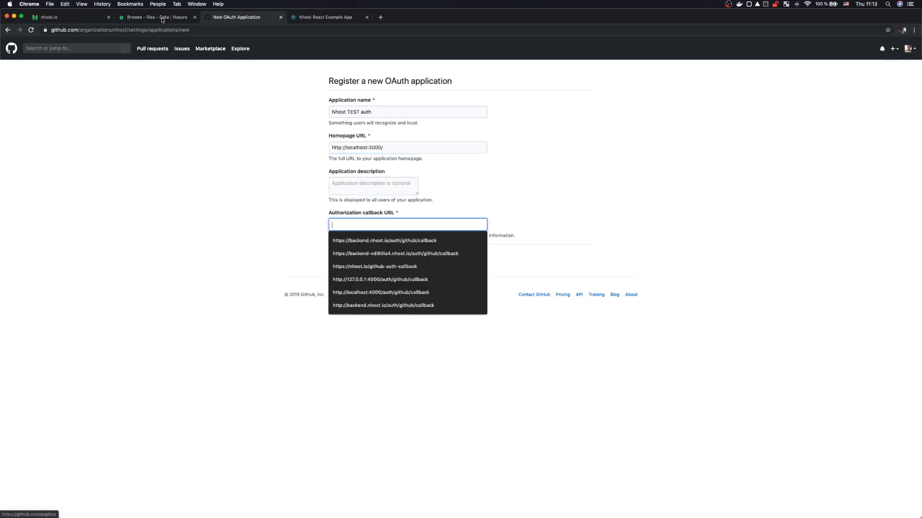
click(63, 18)
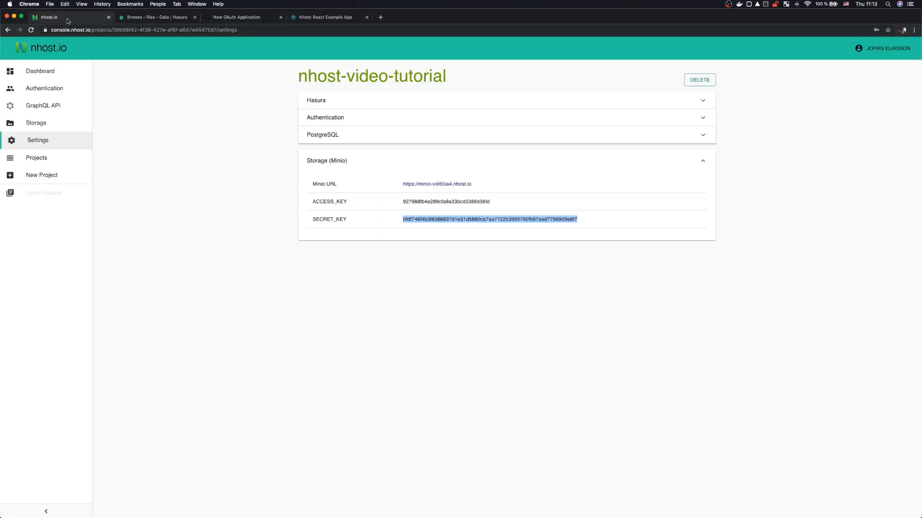
Step: Open the GitHub sign-in method in the Nhost console and copy its OAuth callback URL
click(54, 90)
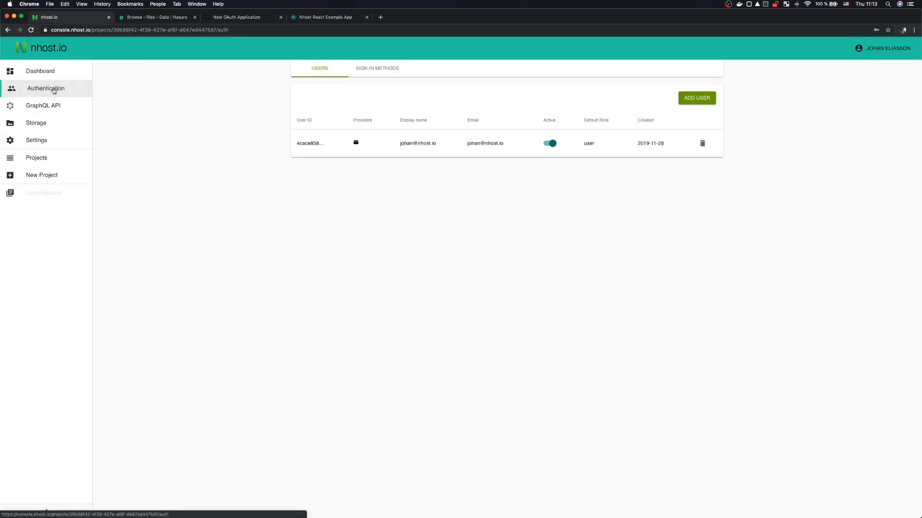
click(391, 69)
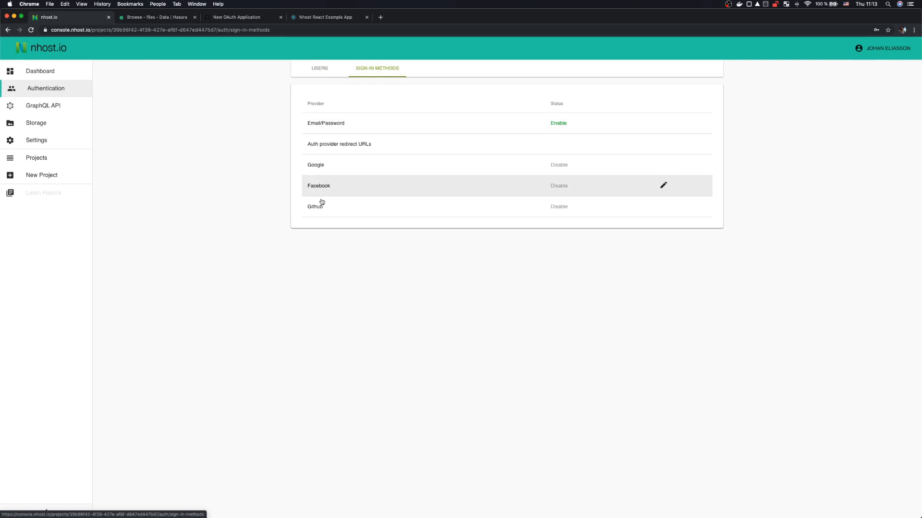
click(349, 211)
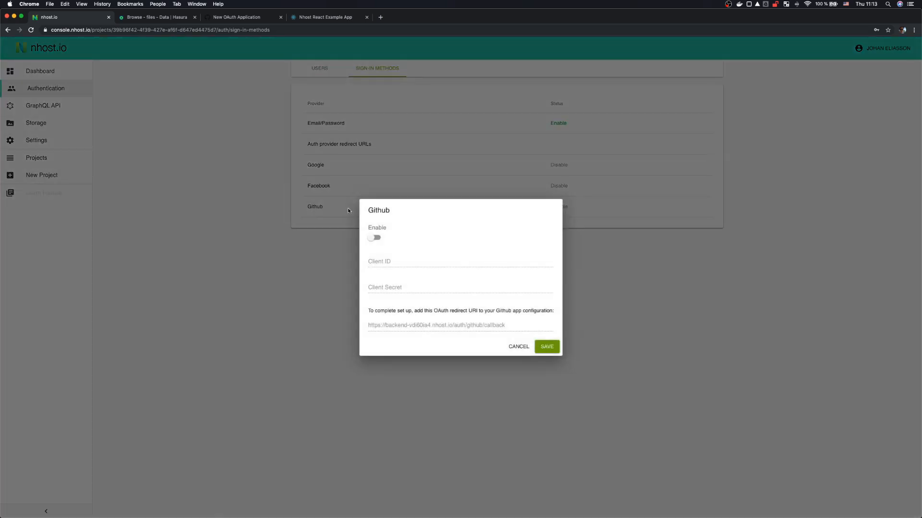
double_click(458, 326)
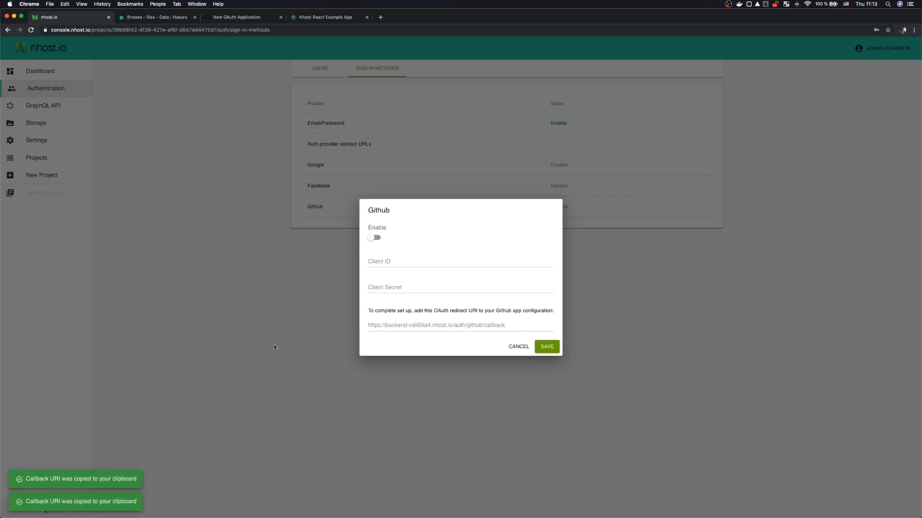
Step: Paste the callback URL into GitHub's Authorization callback URL and register the application
click(232, 18)
key(super+v)
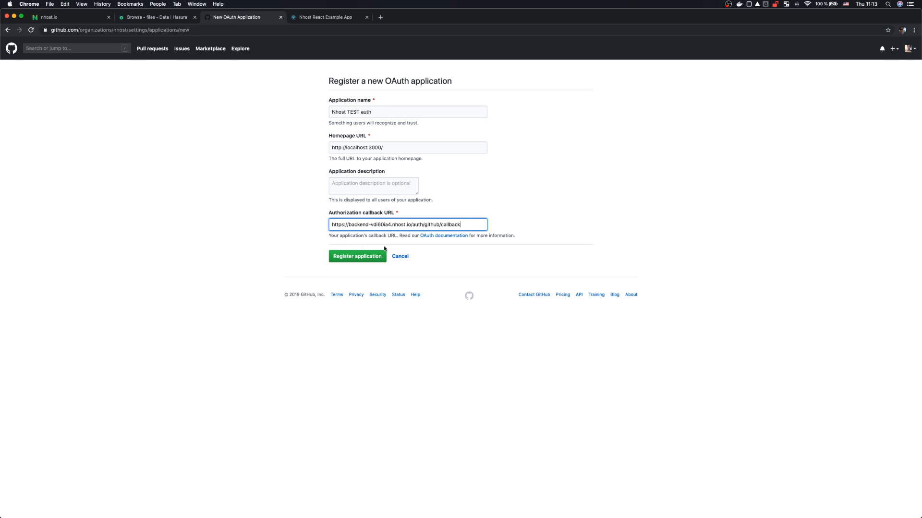
click(357, 259)
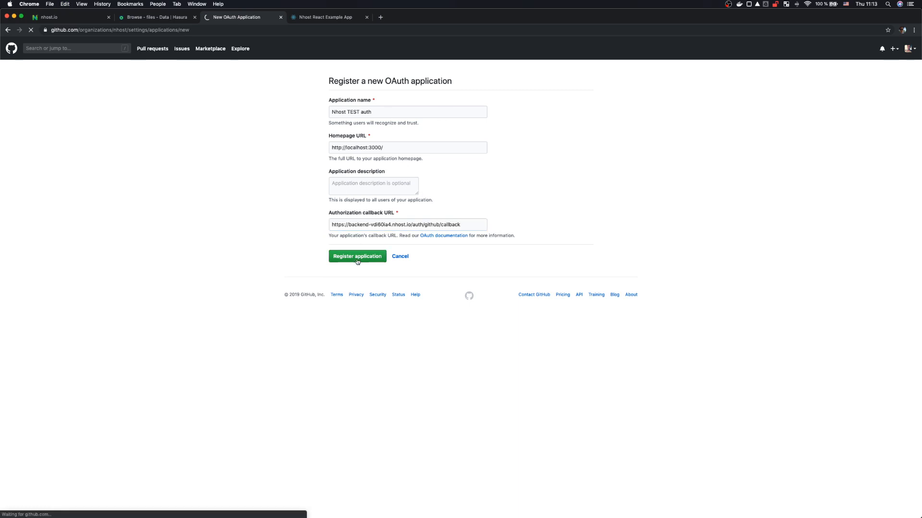
scroll(504, 247, down, 1)
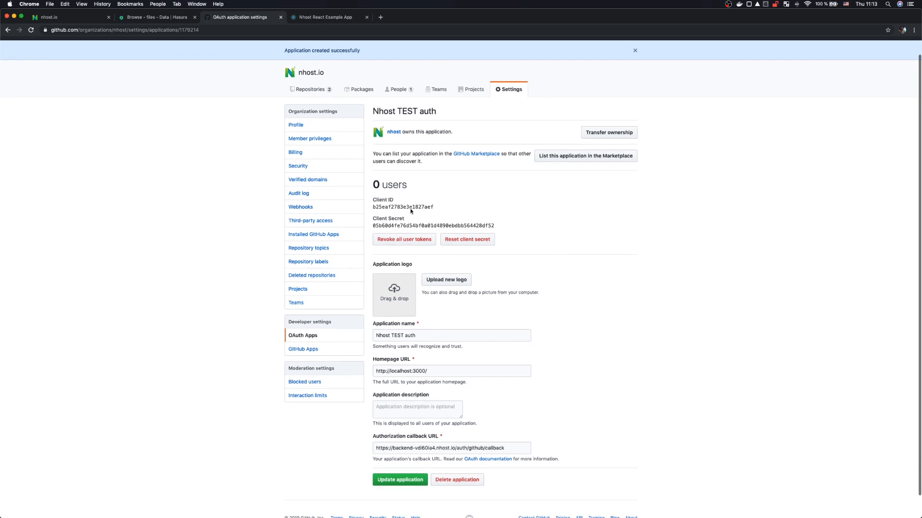
Step: Enable GitHub sign-in with the OAuth app's Client ID and Client Secret, and save
double_click(401, 207)
key(super+c)
key(super+1)
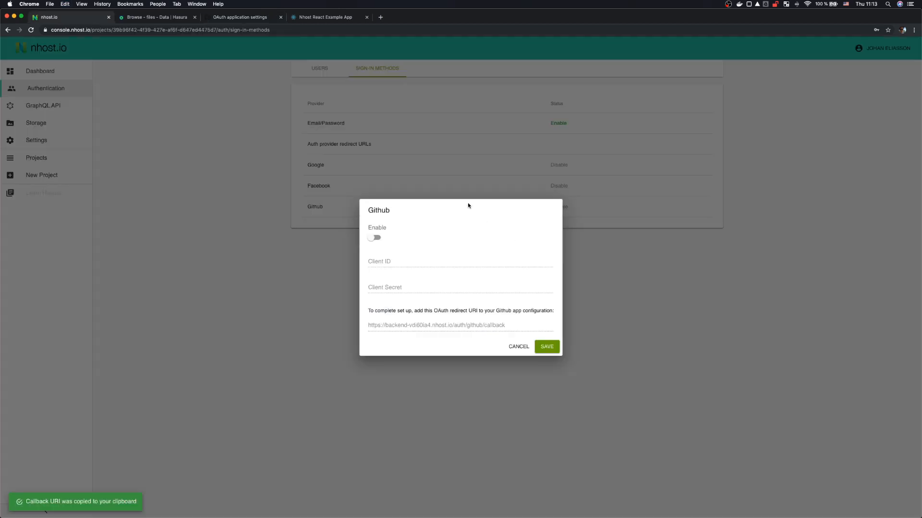
click(376, 238)
click(393, 263)
key(super+v)
key(Tab)
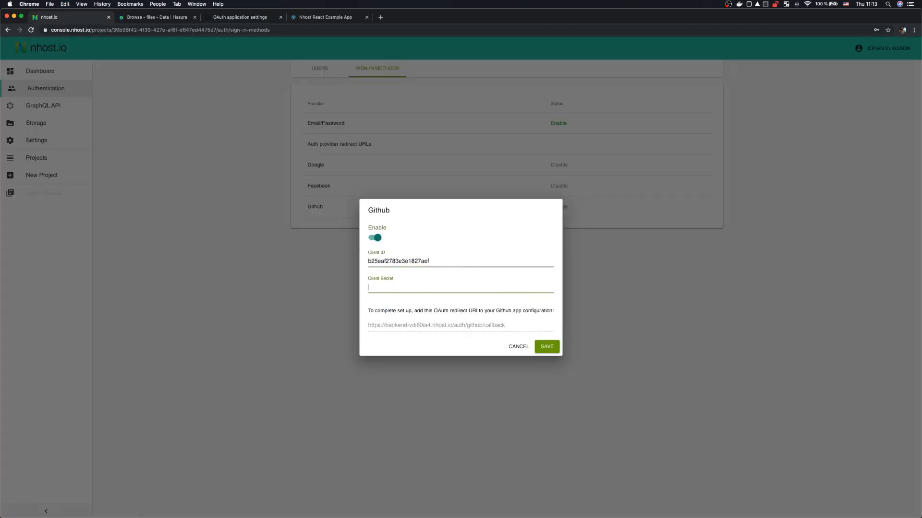
key(super+3)
double_click(396, 226)
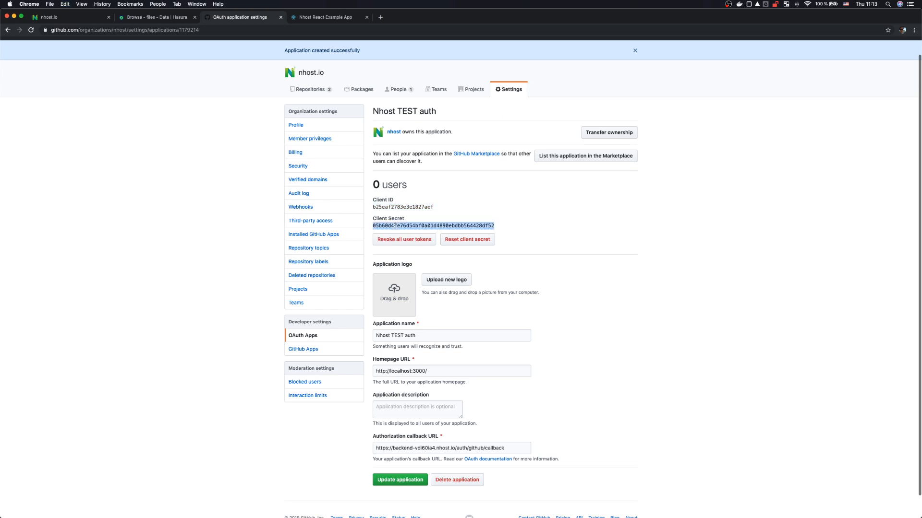
key(super+c)
key(super+1)
key(super+v)
click(547, 341)
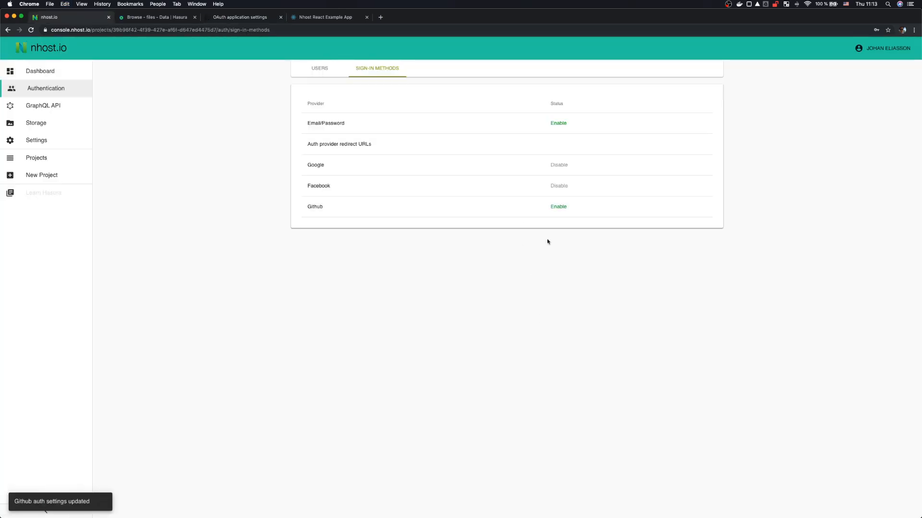
click(555, 144)
click(424, 272)
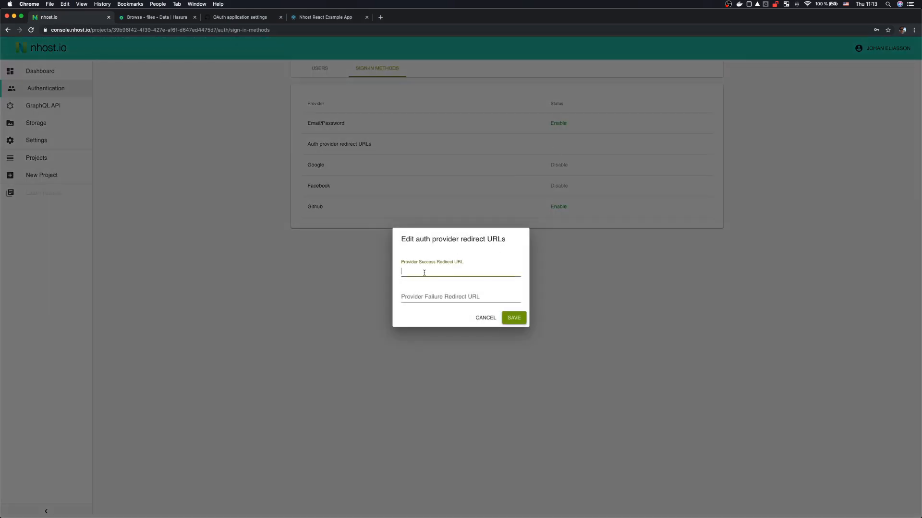
click(320, 19)
key(super+c)
key(ctrl+Tab)
key(super+v)
key(Tab)
key(super+v)
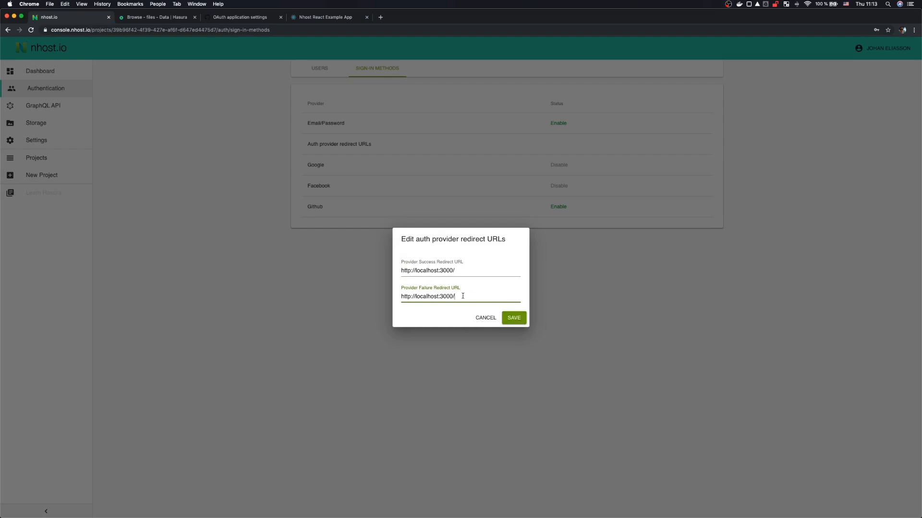
click(522, 322)
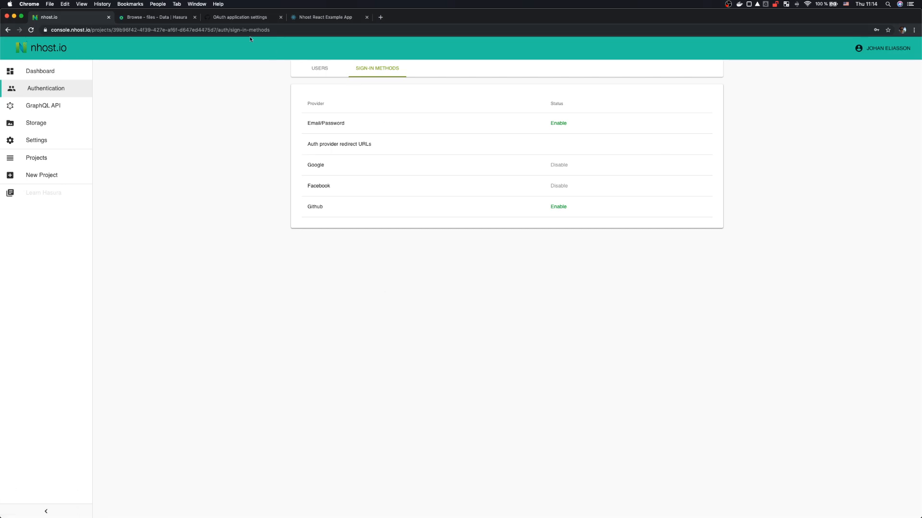
Step: Open the user_providers table in the Hasura console
click(226, 21)
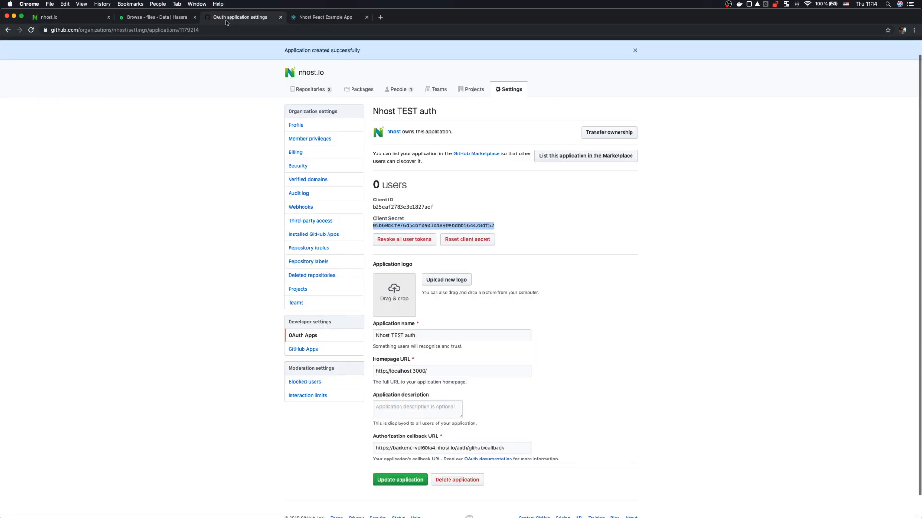
click(190, 249)
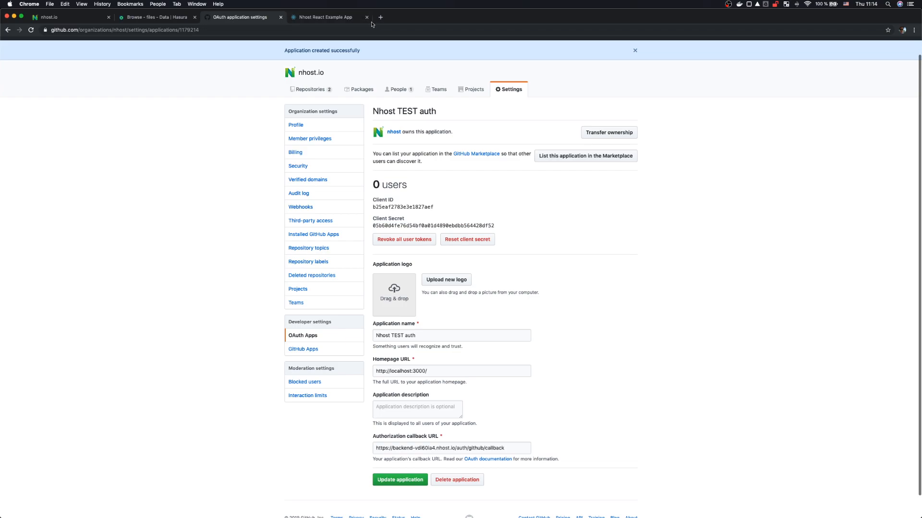
click(324, 17)
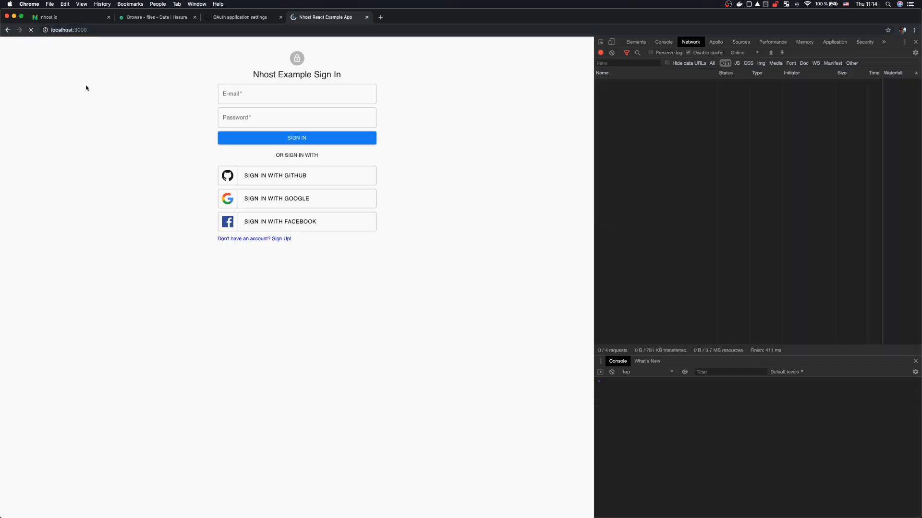
click(160, 20)
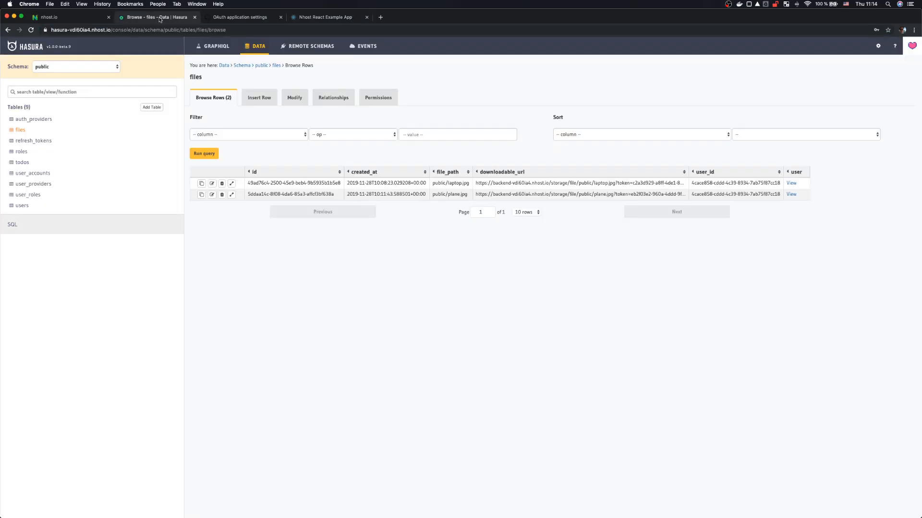
click(40, 185)
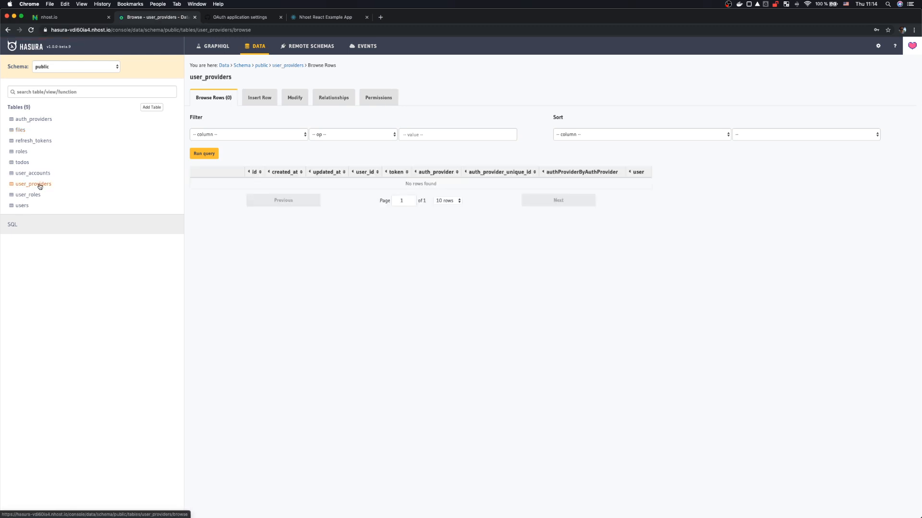
Step: Sign in to the React app with GitHub, authorize the Nhost app, and refresh user_providers
click(307, 18)
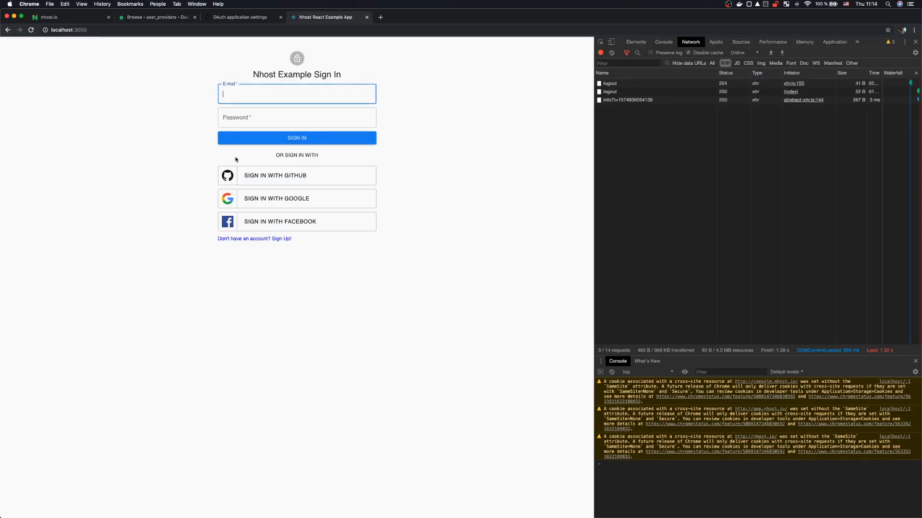
click(280, 180)
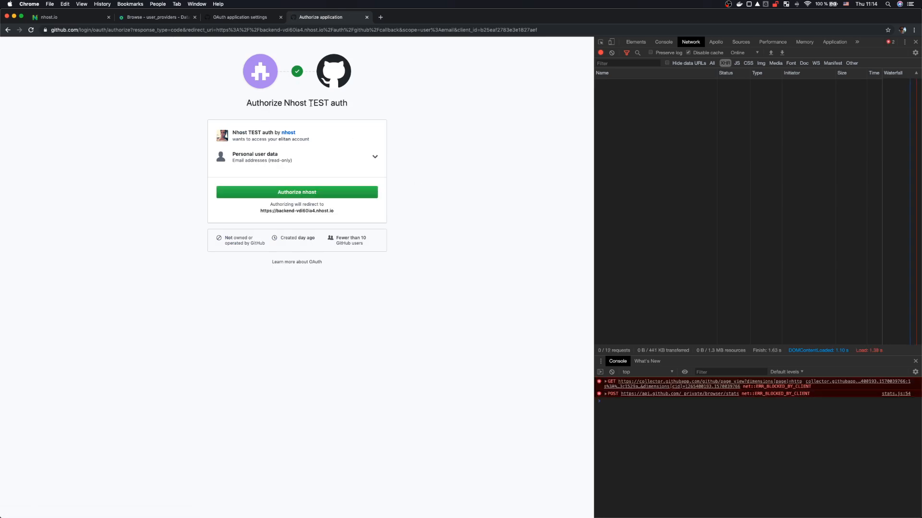
click(296, 193)
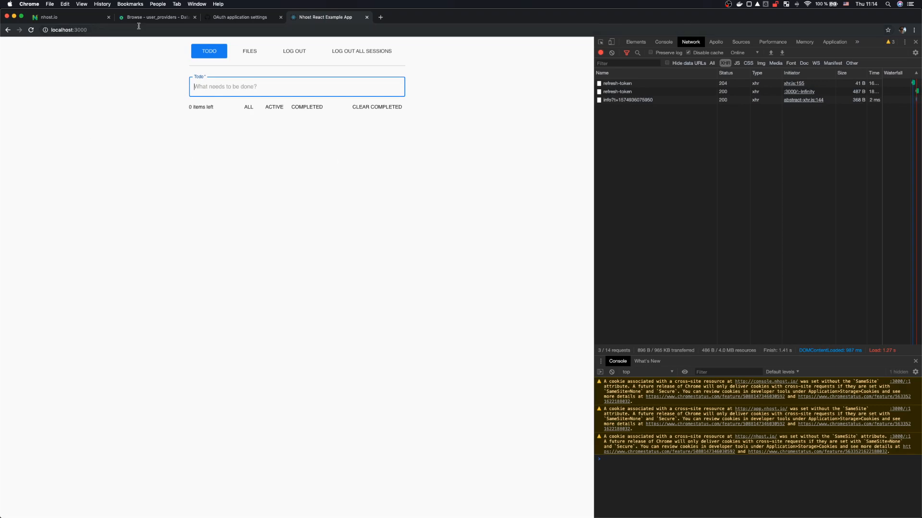
click(165, 20)
click(204, 155)
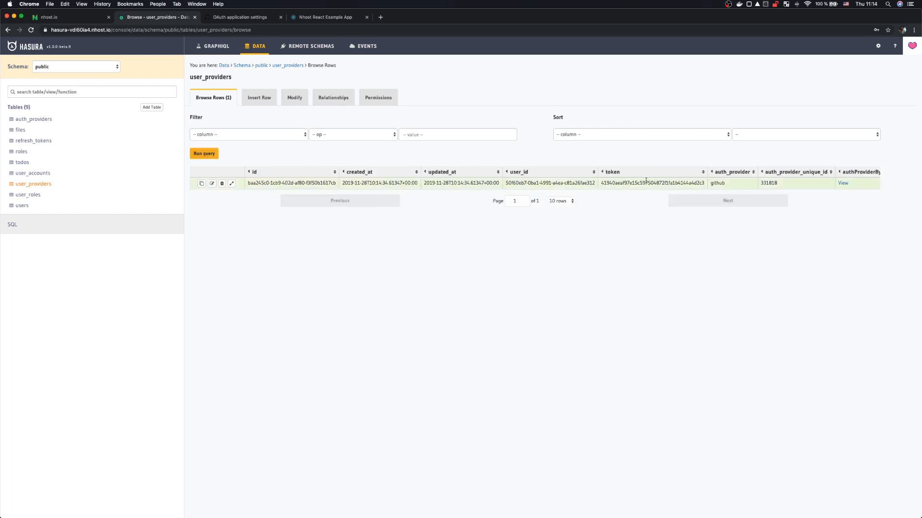
Step: Open the users table and inspect the new GitHub user's display name, email and avatar URL
scroll(644, 184, right, 2)
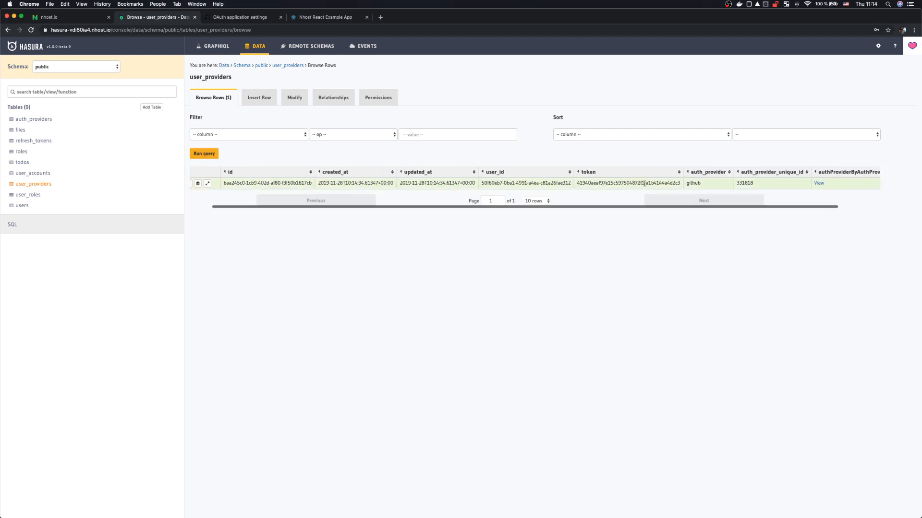
scroll(644, 184, left, 2)
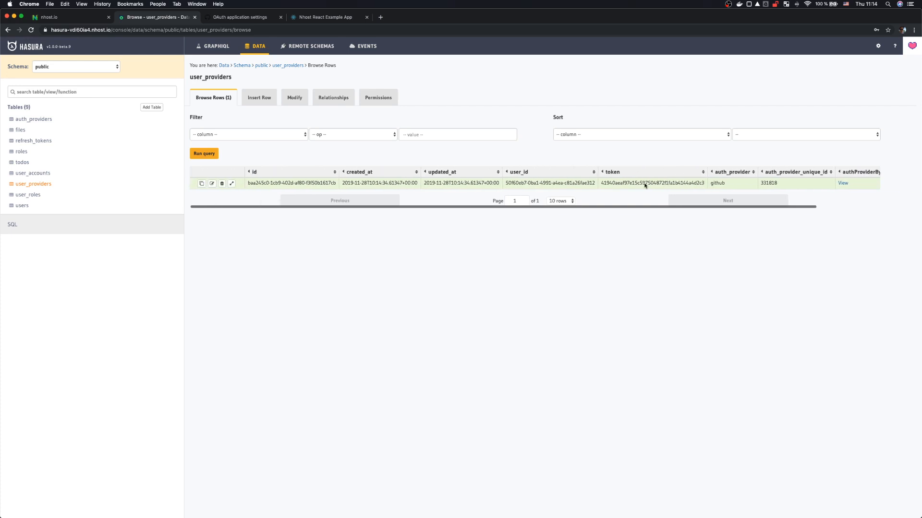
click(23, 207)
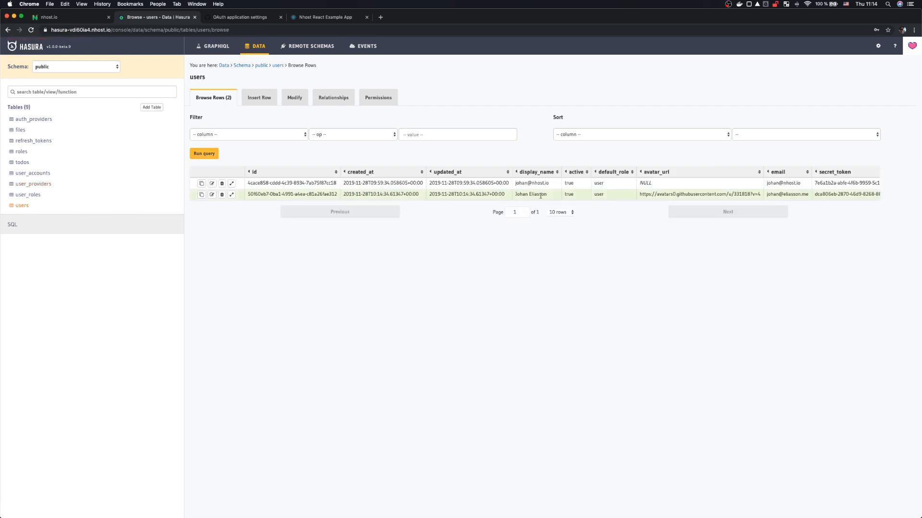
drag(523, 194, 534, 194)
double_click(790, 194)
triple_click(681, 194)
Step: View the user's GitHub avatar in a new tab, then start another GitHub sign-in
key(super+c)
key(super+t)
key(super+v)
key(Return)
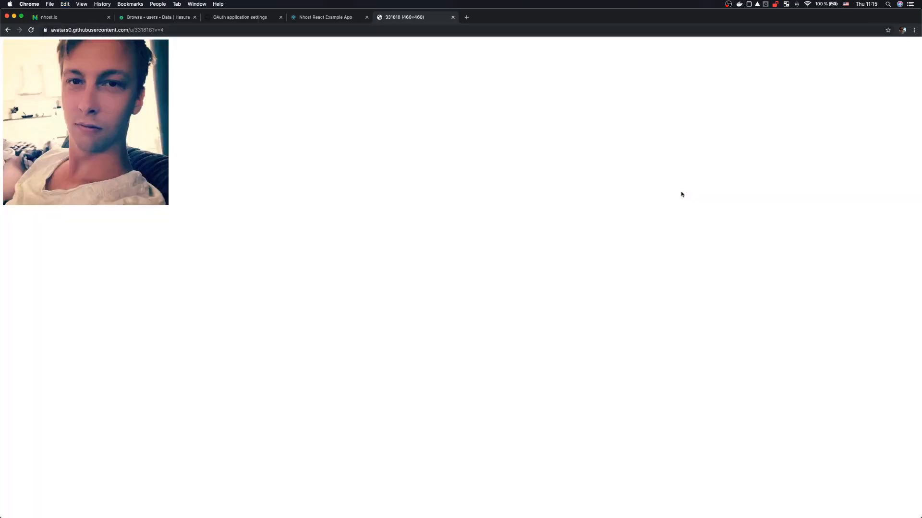
key(super+w)
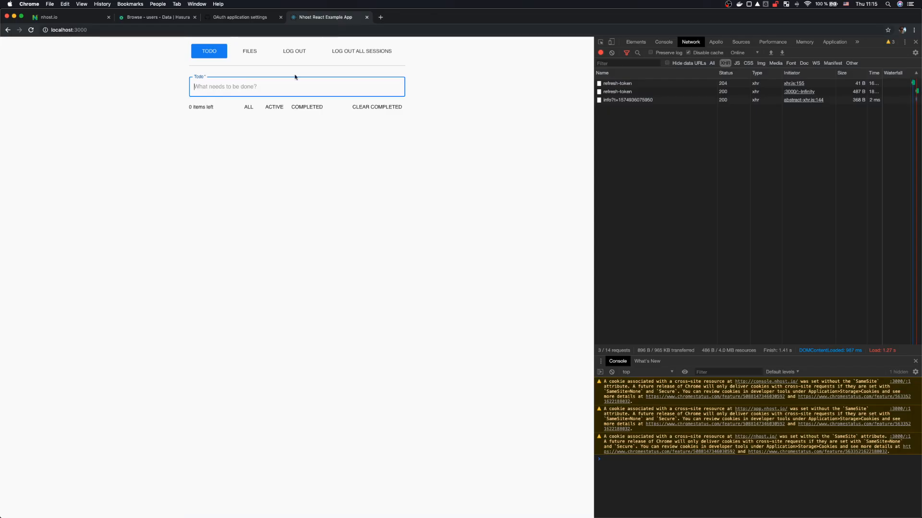
key(super+2)
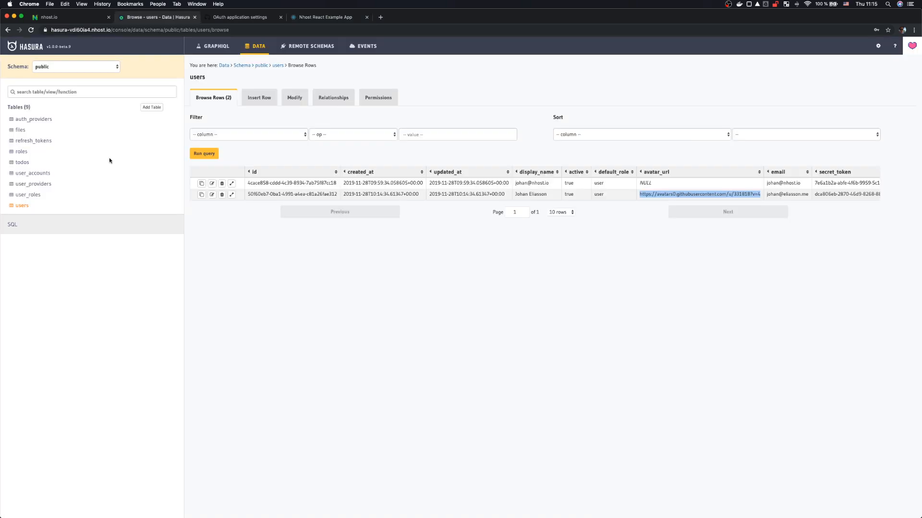
click(322, 17)
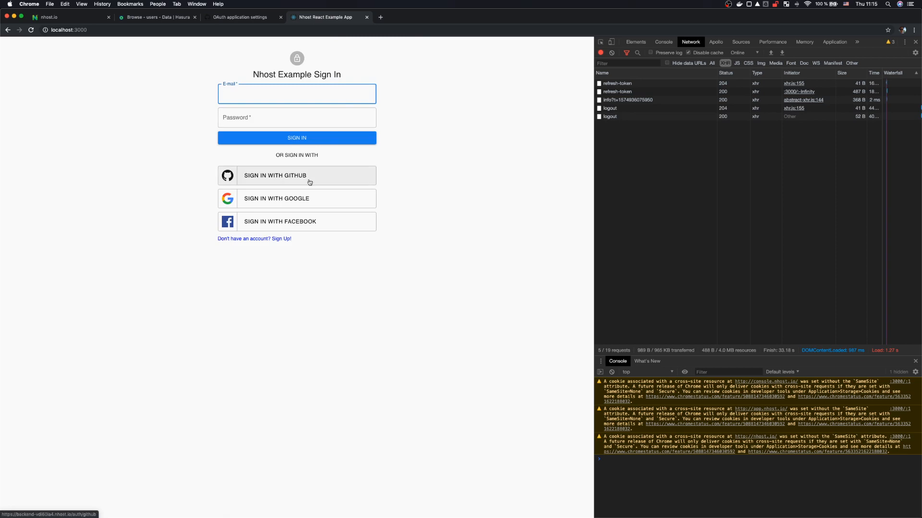
click(310, 178)
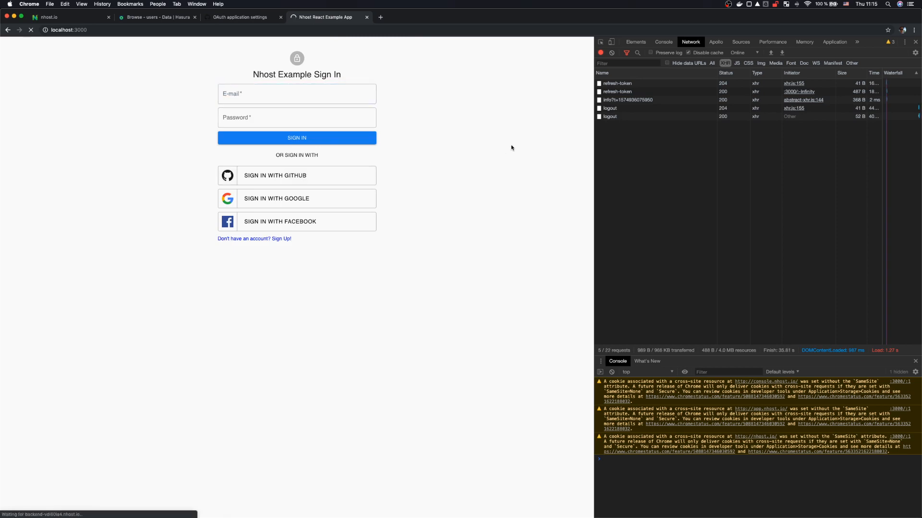